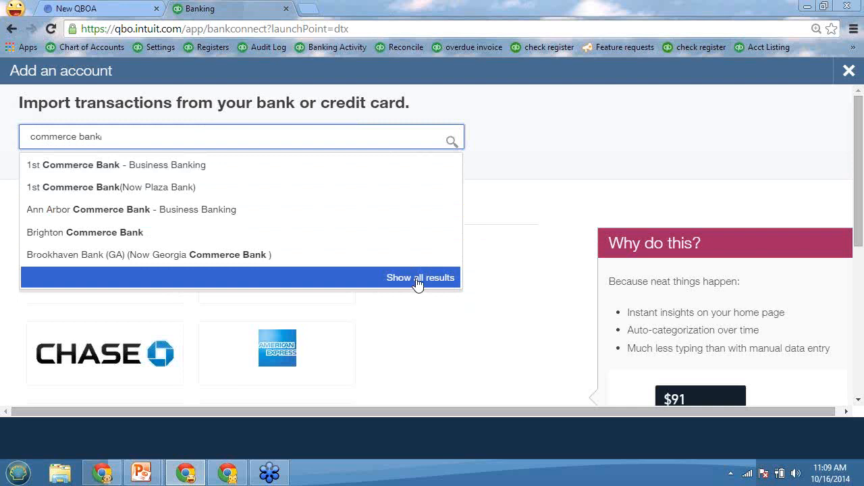
Show all results for commerce bank, open the login form of Commerce Bank (KS, MO, IL), and leave the account setup
click(424, 279)
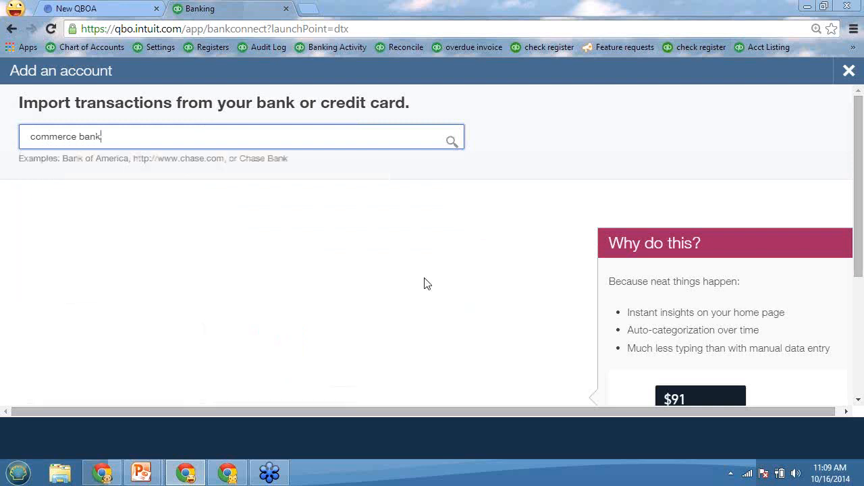
scroll(174, 323, down, 3)
scroll(174, 322, down, 2)
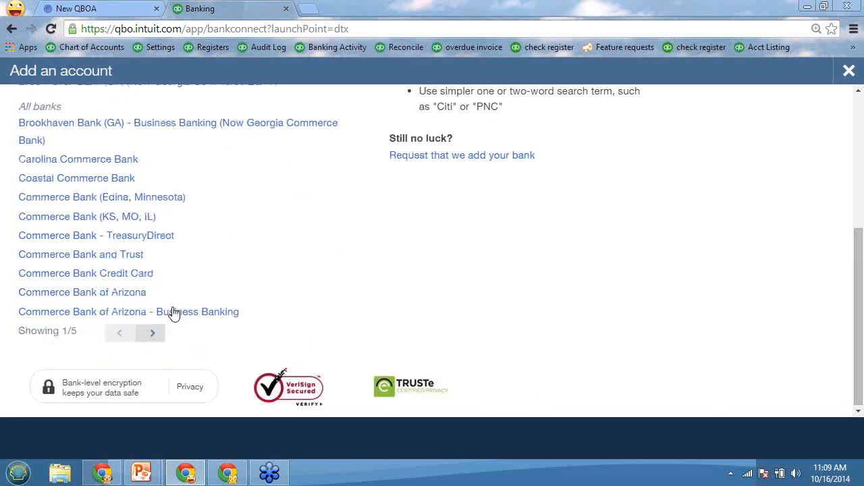
click(82, 223)
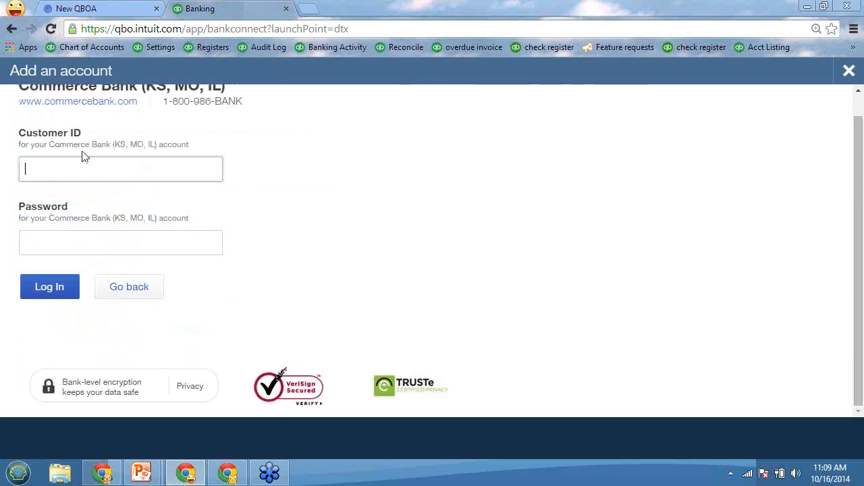
click(48, 167)
click(847, 70)
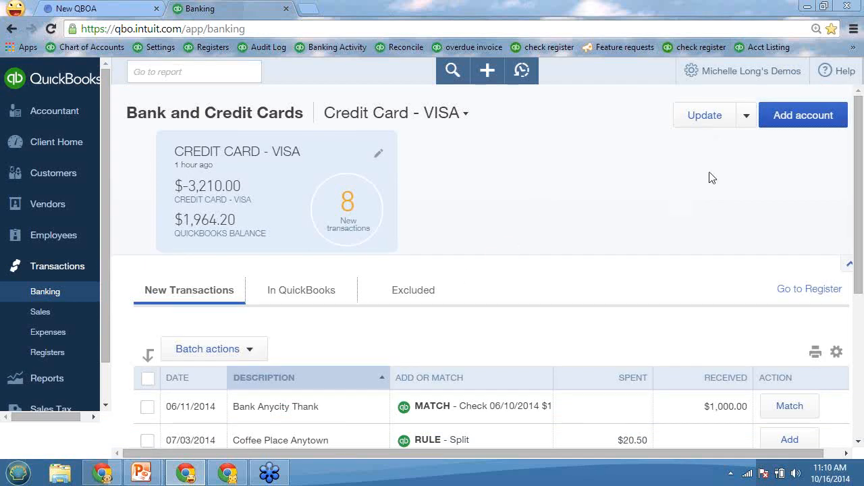
Open the bank file upload page for the VISA credit card account and cancel without uploading a file
click(748, 118)
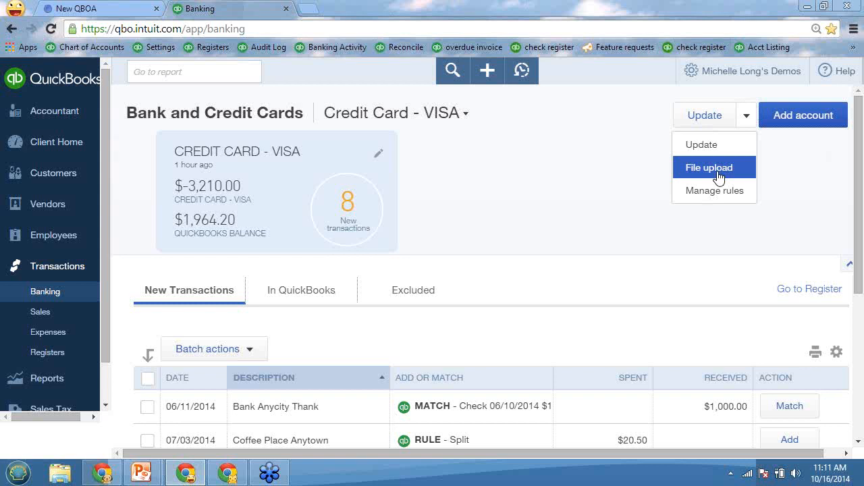
click(718, 177)
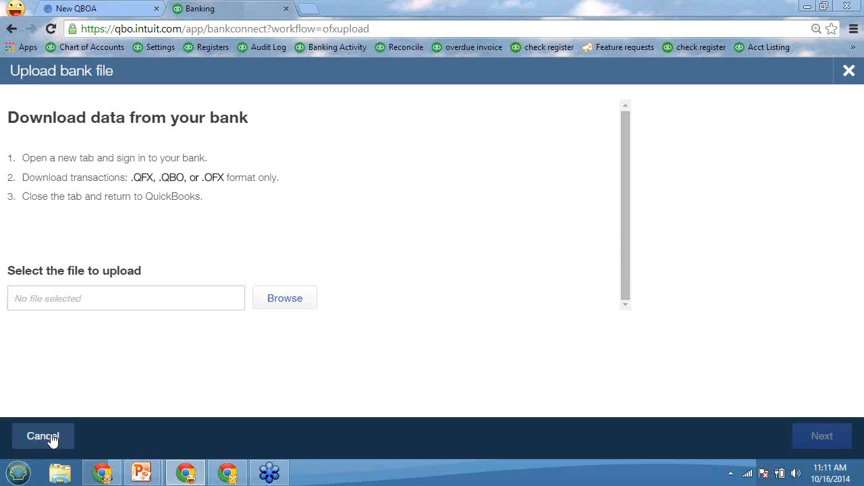
click(30, 437)
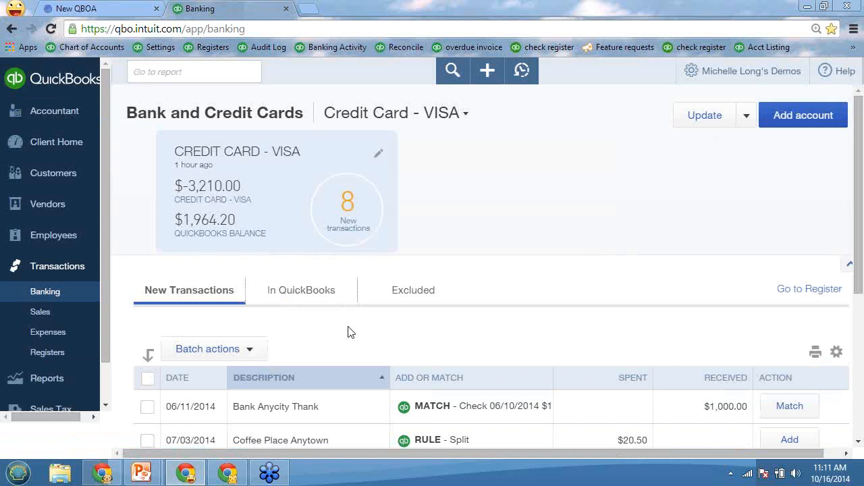
Sort the new VISA credit card transactions by date in ascending order
scroll(350, 331, down, 3)
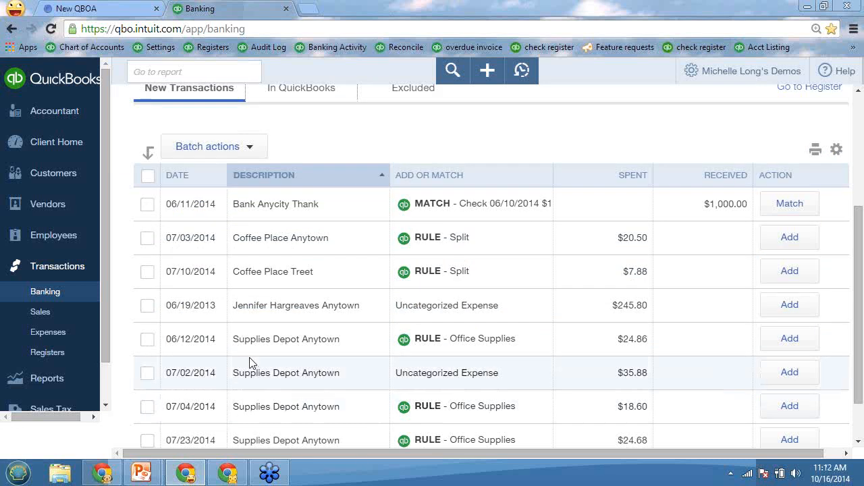
click(176, 181)
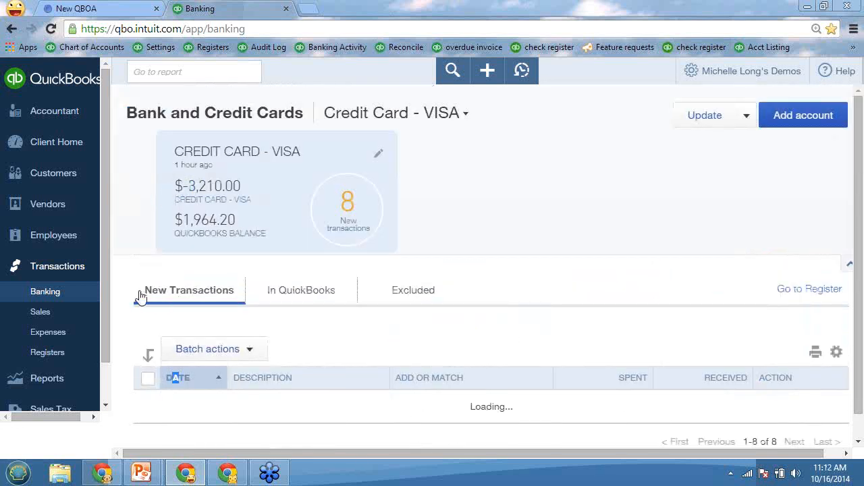
scroll(138, 297, down, 1)
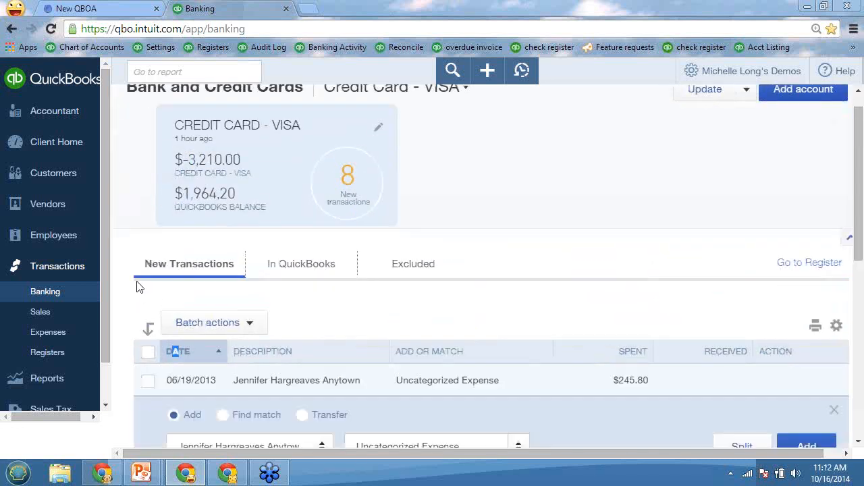
Exclude the new transactions dated 06/19/2013, 06/11/2014 and 06/12/2014 in one batch action
scroll(139, 293, down, 3)
click(150, 180)
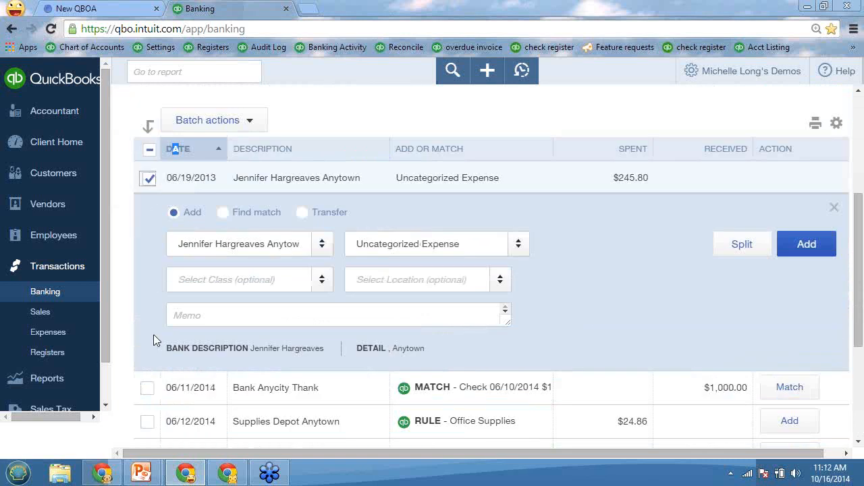
scroll(153, 335, down, 2)
click(147, 253)
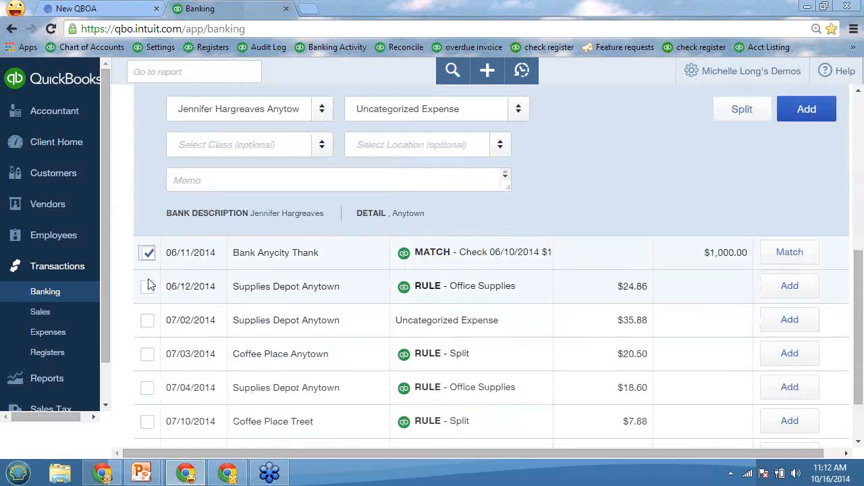
click(148, 286)
scroll(148, 287, up, 2)
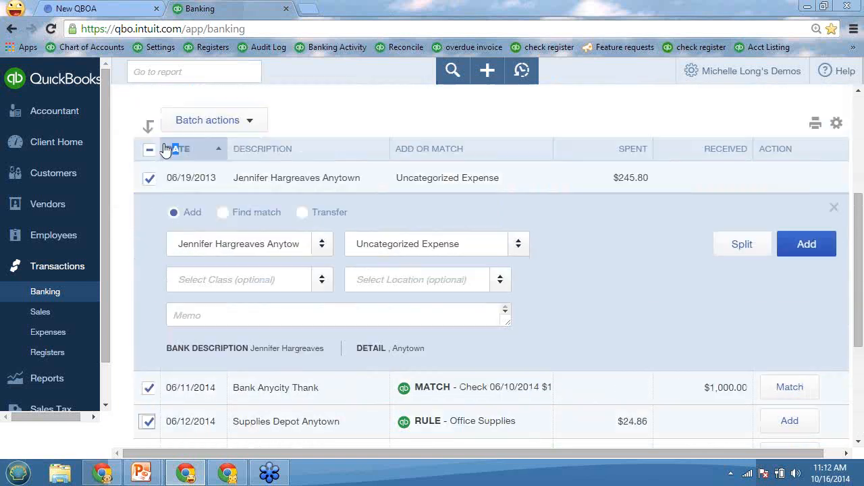
click(198, 126)
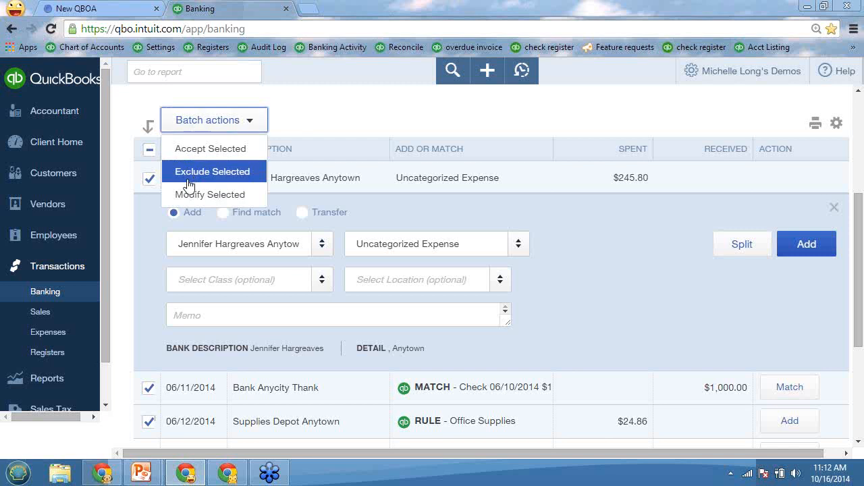
click(230, 178)
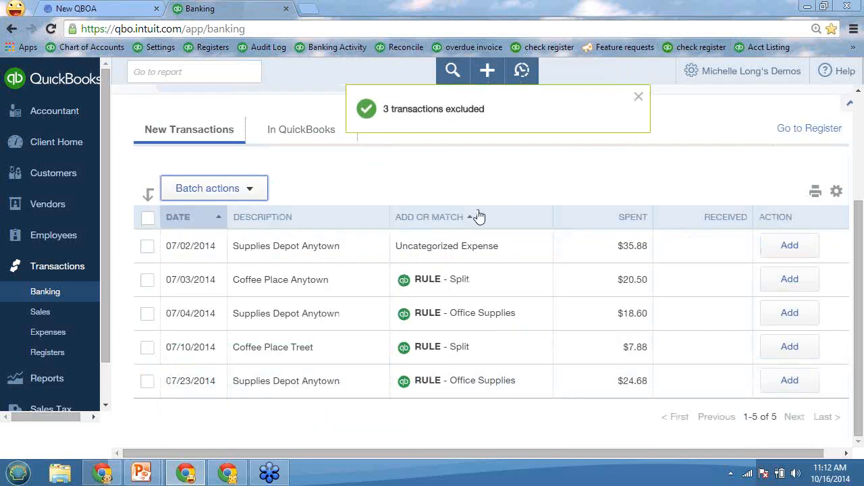
click(639, 96)
Select all transactions in the excluded list and undo their exclusion in one batch
click(412, 135)
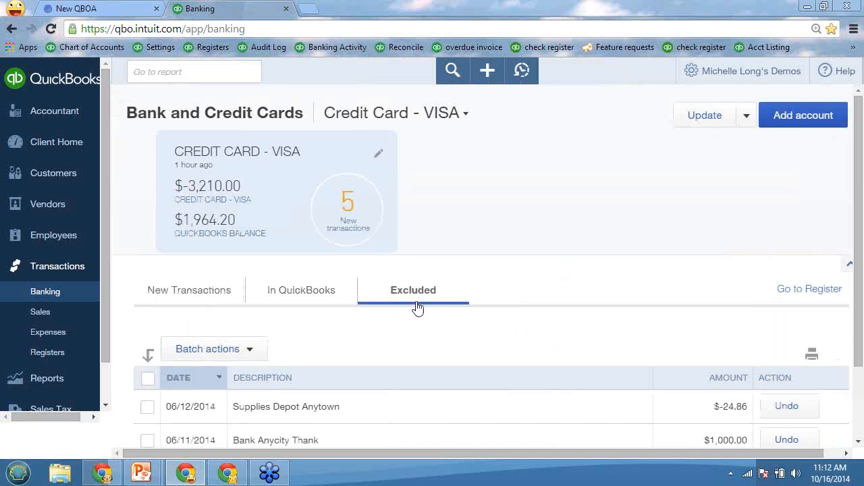
click(149, 379)
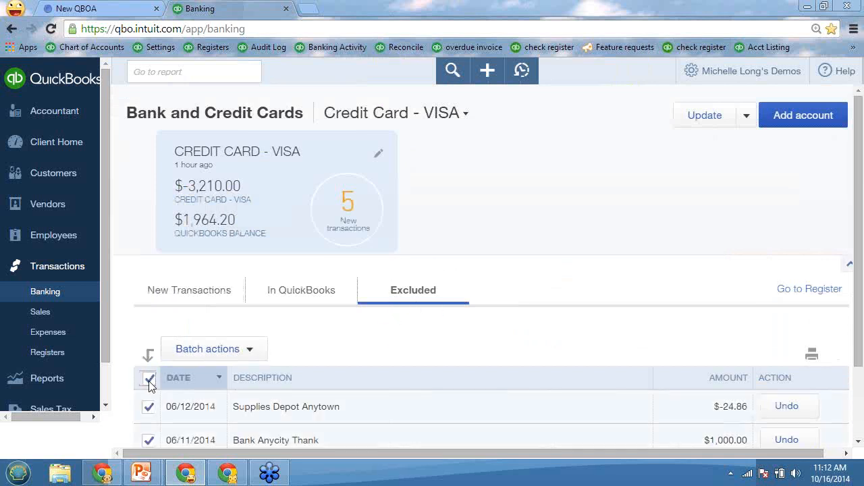
click(184, 349)
click(187, 378)
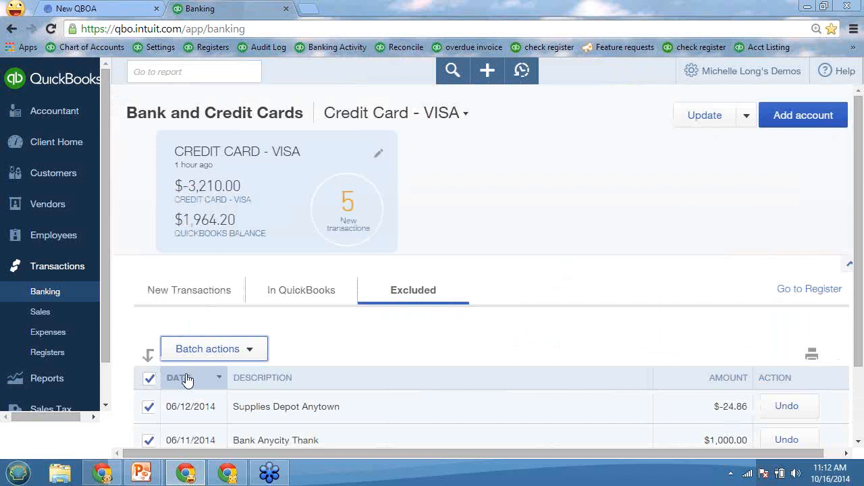
Return to the new transactions list, collapse the expanded 06/19/2013 entry and review the list
click(204, 301)
scroll(216, 264, down, 2)
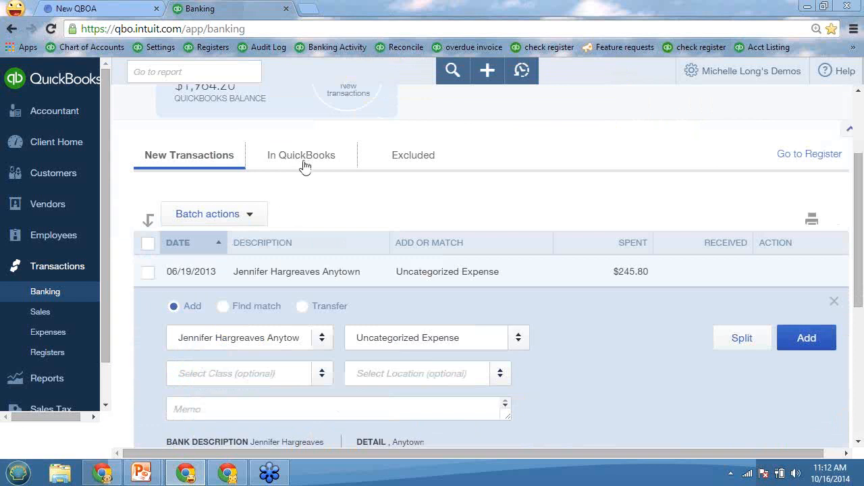
click(834, 301)
scroll(303, 291, down, 1)
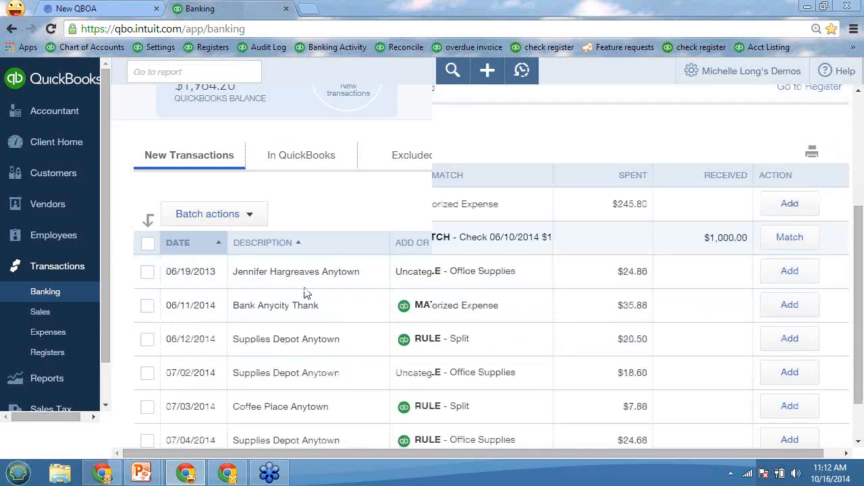
scroll(305, 297, down, 1)
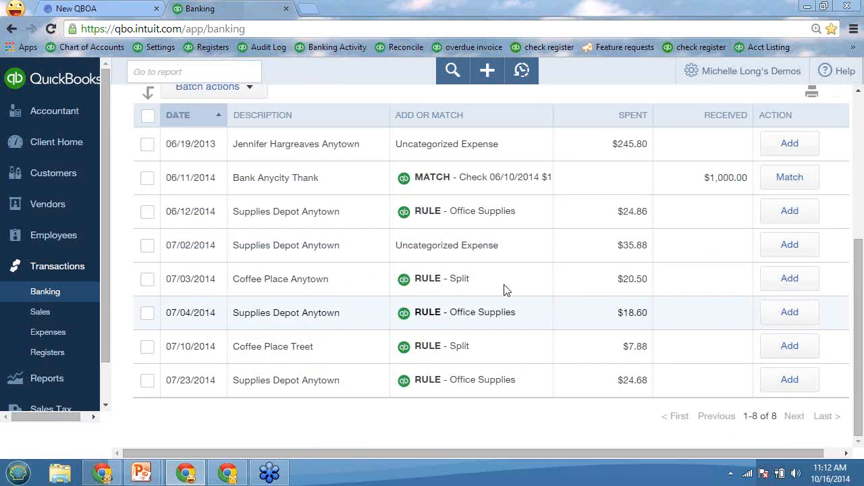
Sort the new transactions by Add or Match and match the 06/11/2014 Bank Anycity transaction to its suggested check
click(408, 119)
scroll(459, 270, down, 2)
click(435, 270)
scroll(435, 267, down, 1)
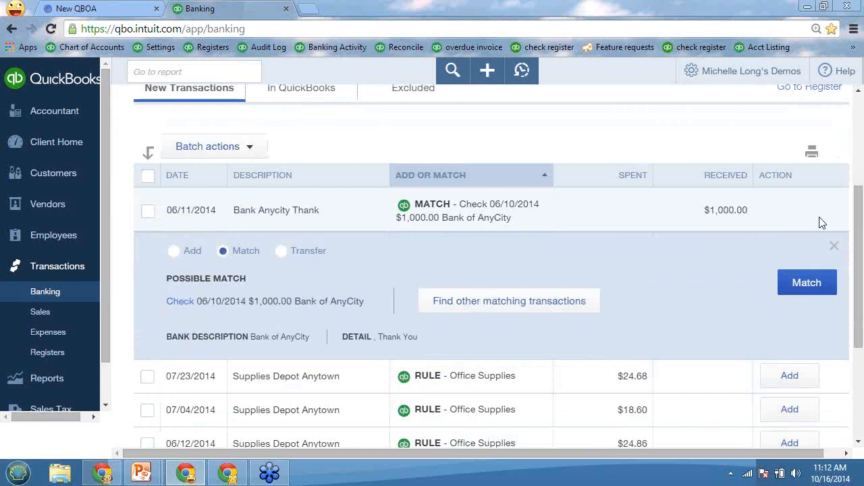
click(835, 248)
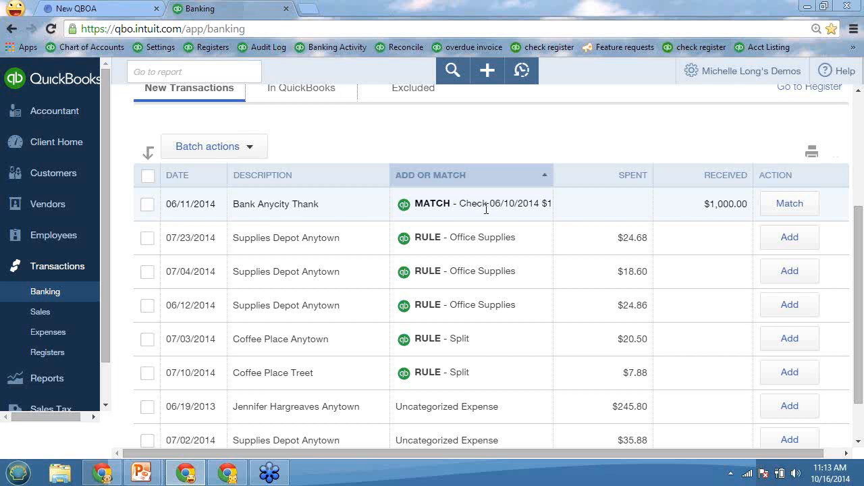
click(795, 206)
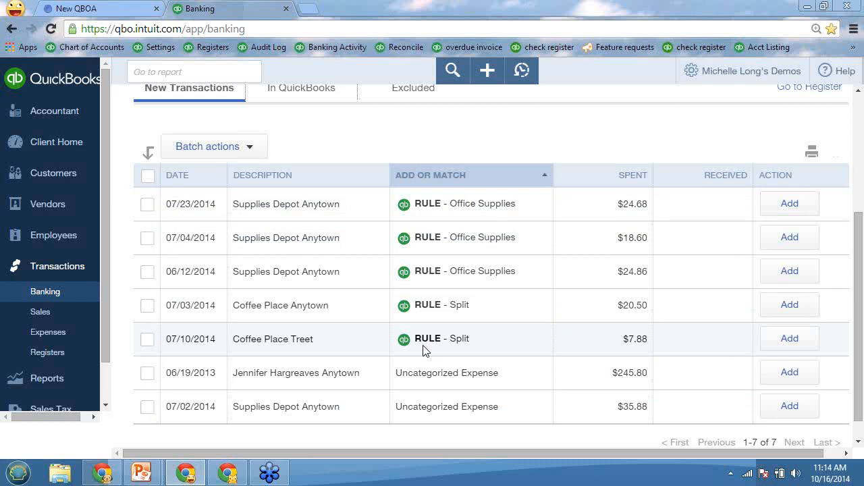
Sort the new transactions by description and collapse the expanded 07/03/2014 Coffee Place entry
click(249, 175)
scroll(312, 338, down, 2)
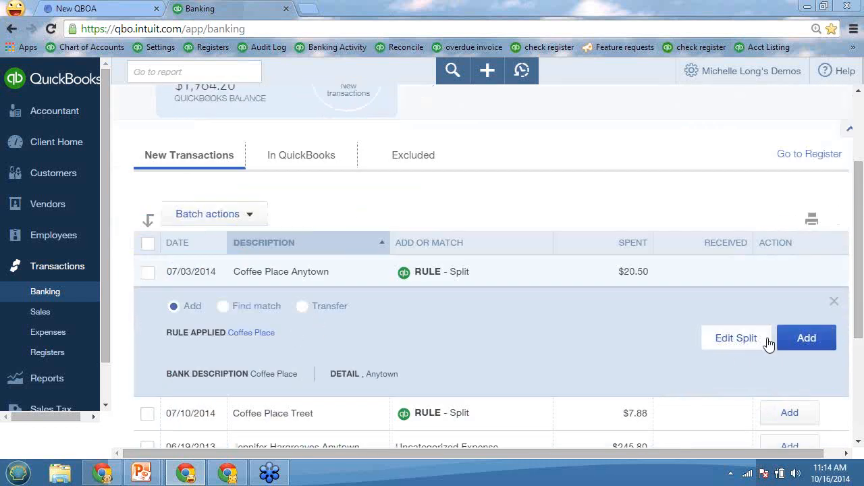
click(833, 303)
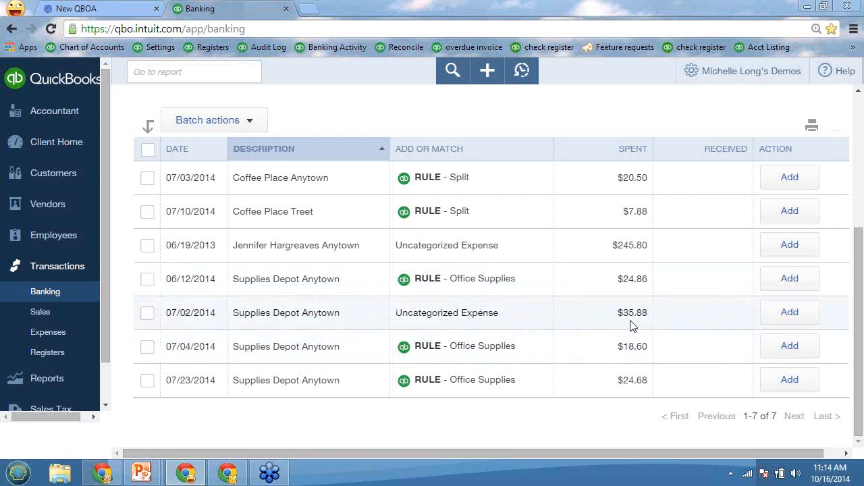
Go to the bank rules list and open the Supplies Depot rule for editing
scroll(628, 326, up, 4)
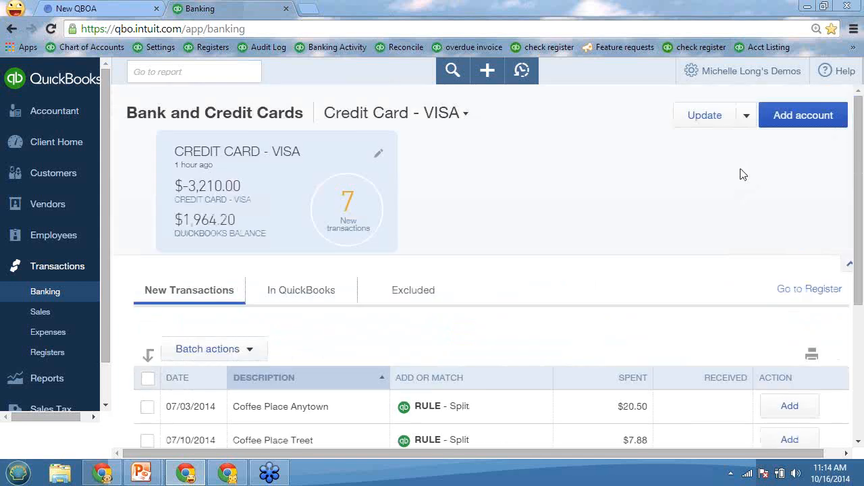
click(746, 115)
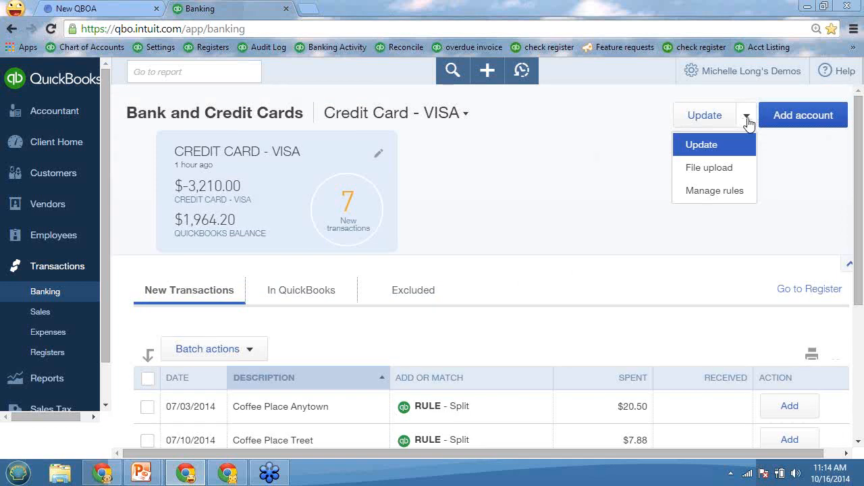
click(718, 193)
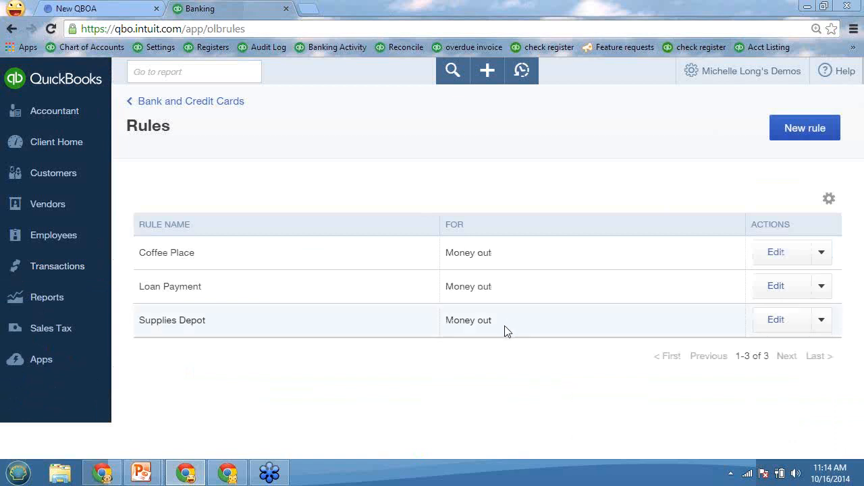
click(776, 321)
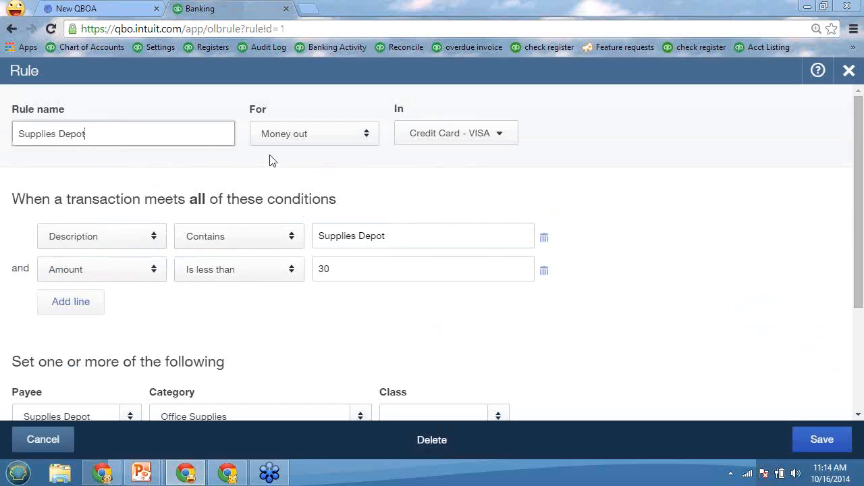
Examine the Supplies Depot rule's money direction options, description and amount conditions, and assigned payee and category
click(299, 144)
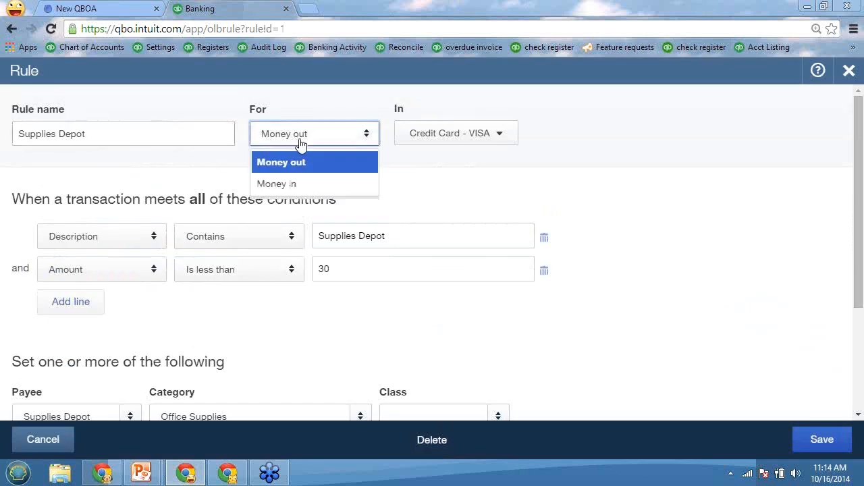
click(300, 144)
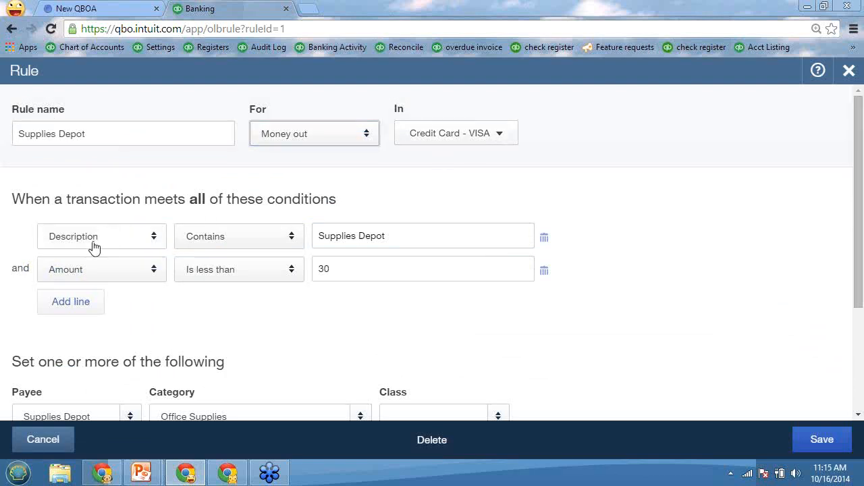
click(355, 237)
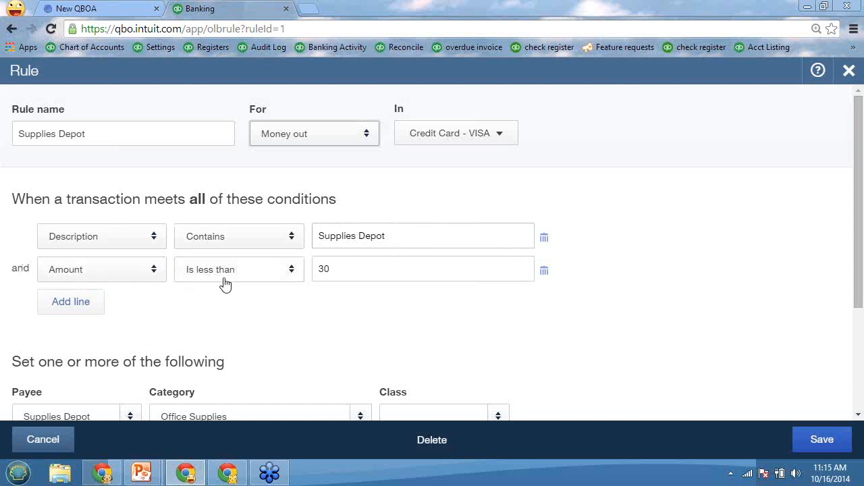
click(330, 278)
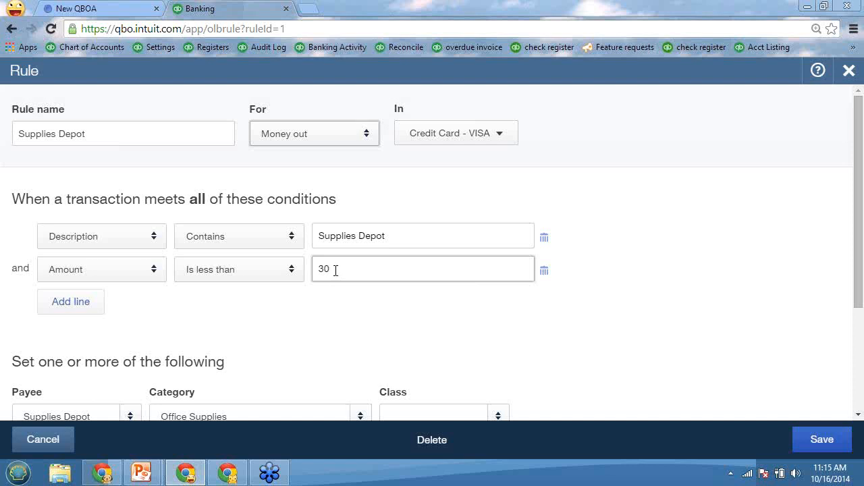
scroll(335, 270, down, 1)
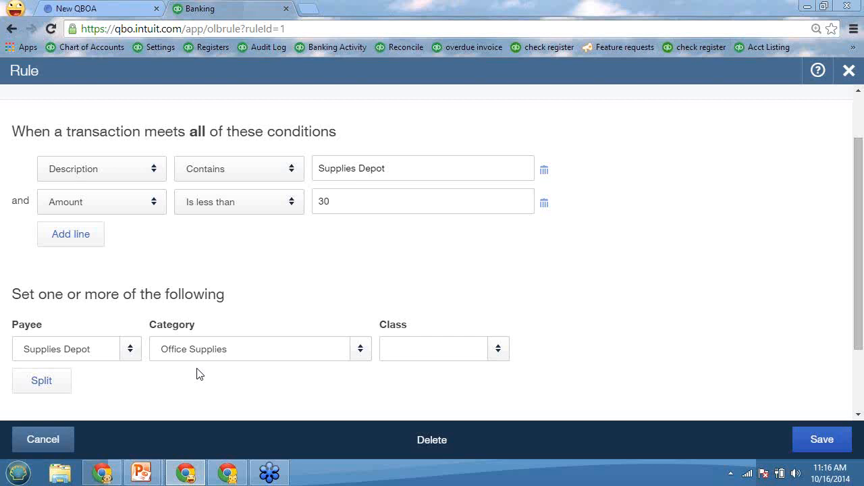
Check the field choices for the Supplies Depot rule's second condition and save the rule
click(123, 203)
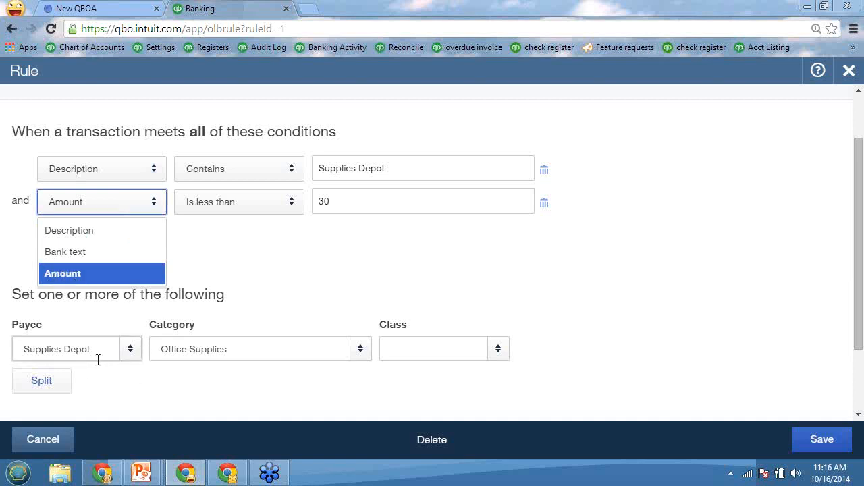
click(822, 439)
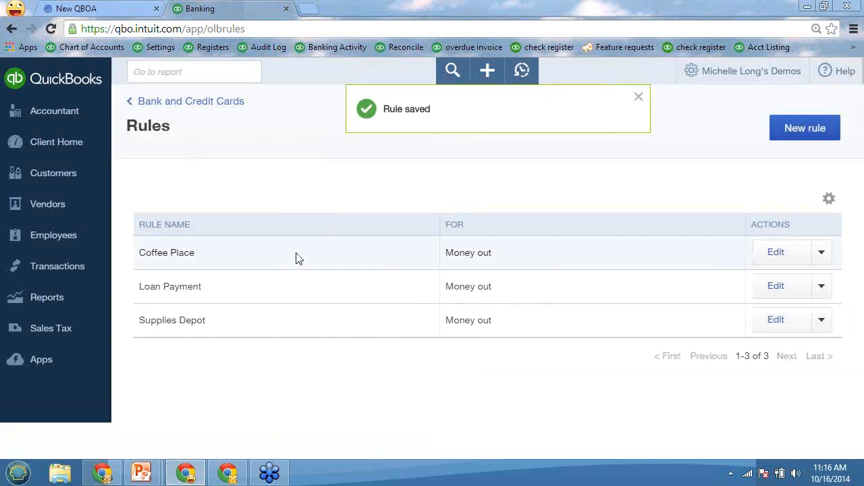
Open the Coffee Place rule, review its description condition and percentage split categories, and close it without saving
click(775, 254)
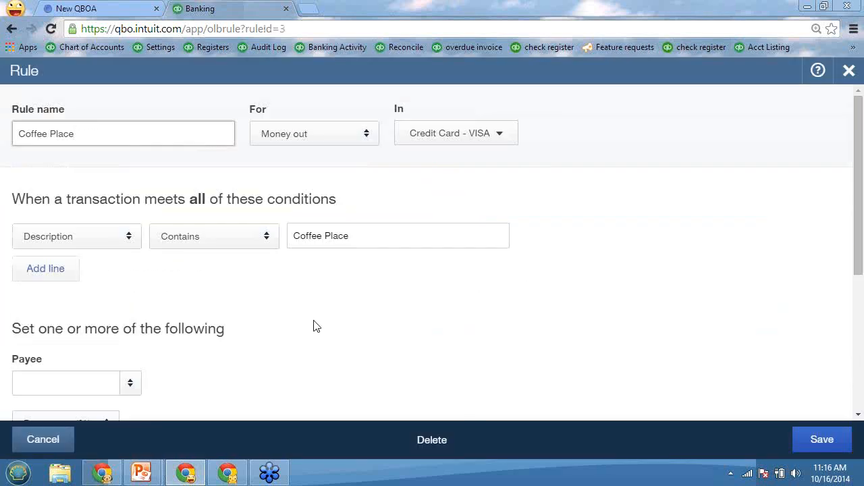
scroll(315, 324, down, 2)
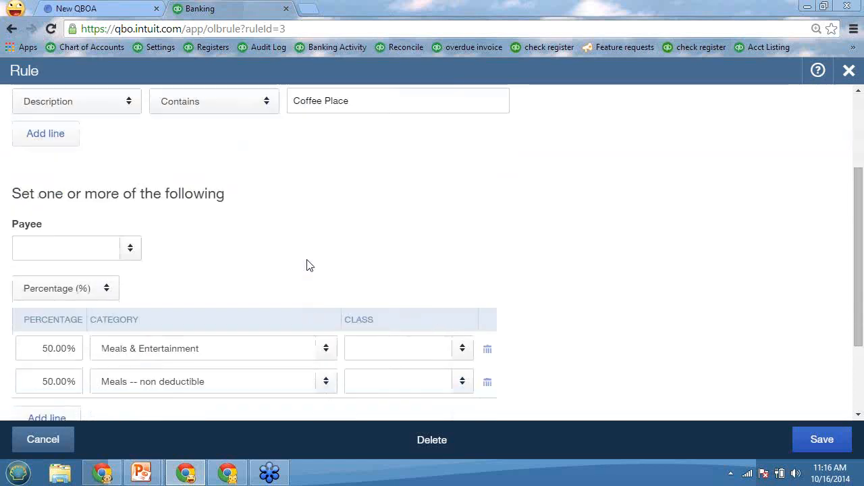
scroll(307, 264, up, 2)
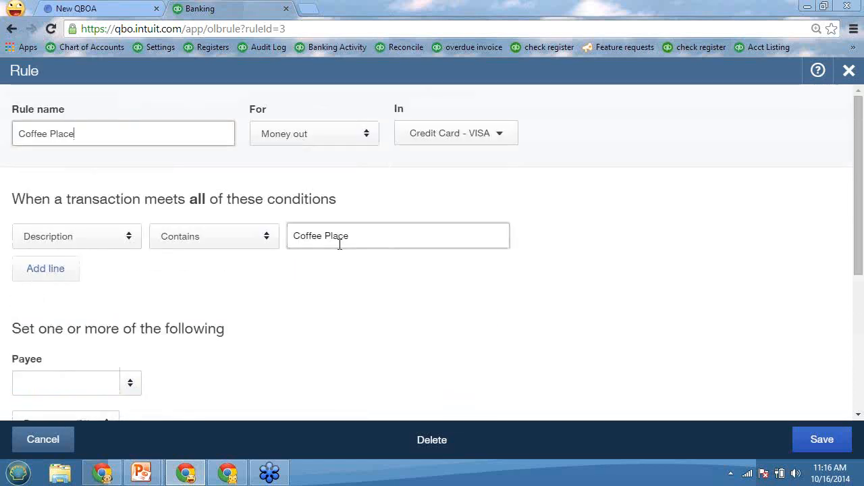
scroll(341, 244, down, 2)
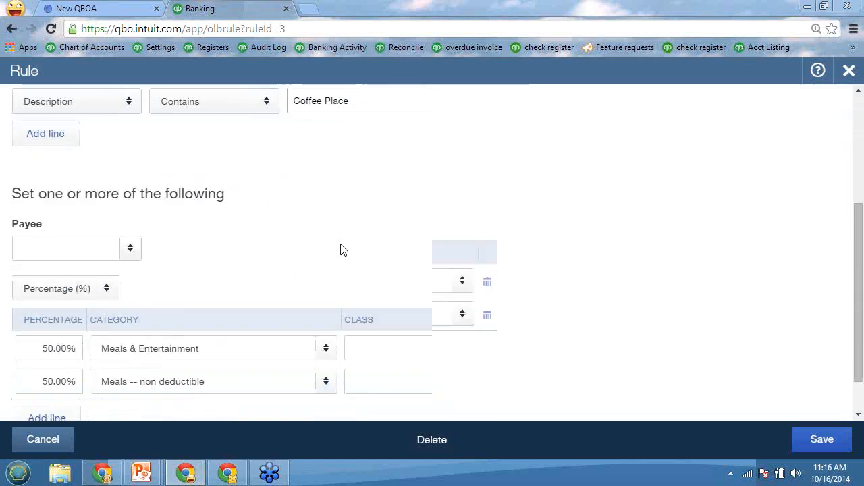
scroll(245, 299, down, 1)
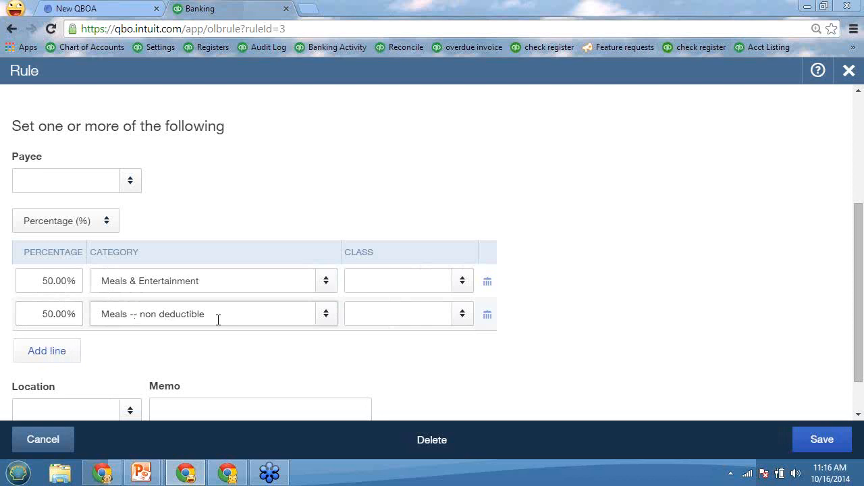
click(45, 442)
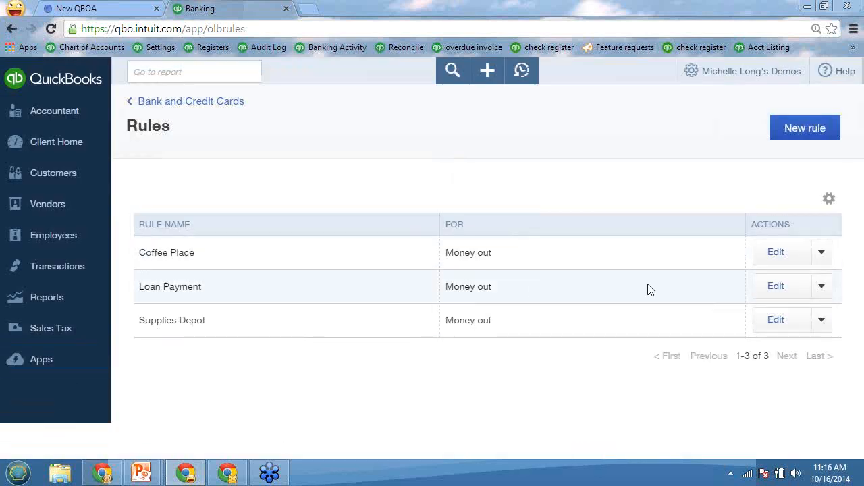
Open the Loan Payment rule, review its condition, payee and amount split, and close it without saving
click(774, 289)
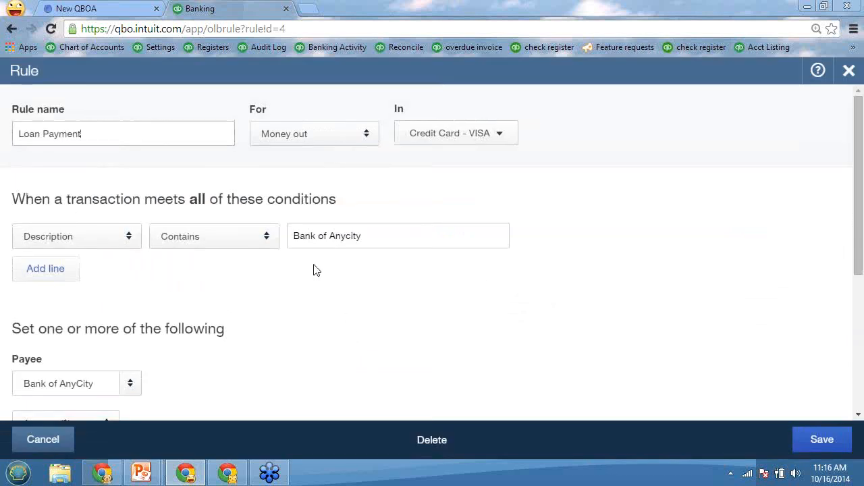
scroll(316, 274, down, 2)
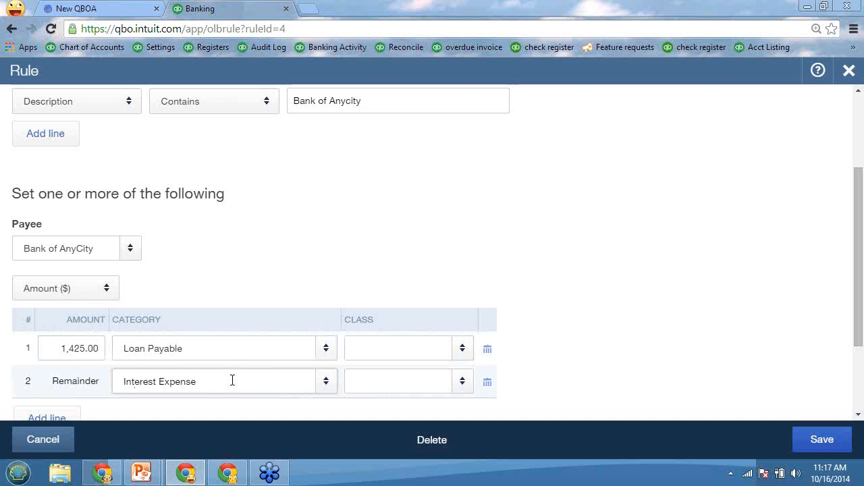
click(50, 439)
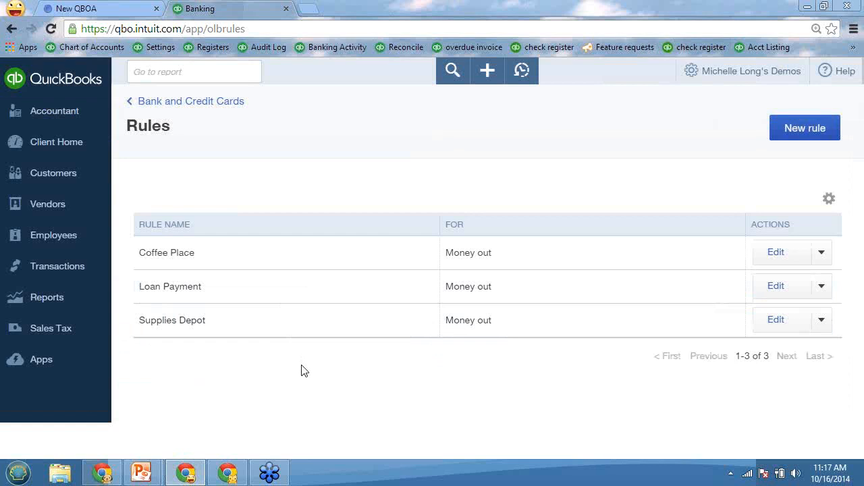
Return to Bank and Credit Cards, sort the new transactions by Add or Match, and collapse the expanded entry
click(208, 106)
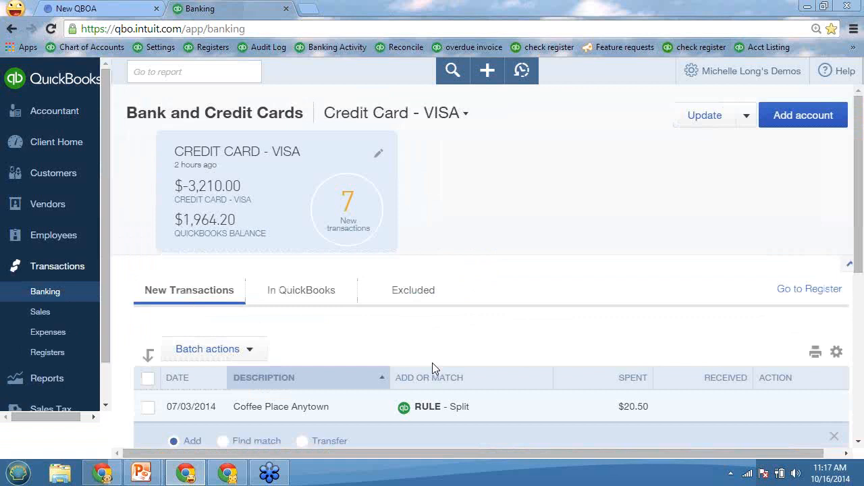
scroll(432, 363, down, 3)
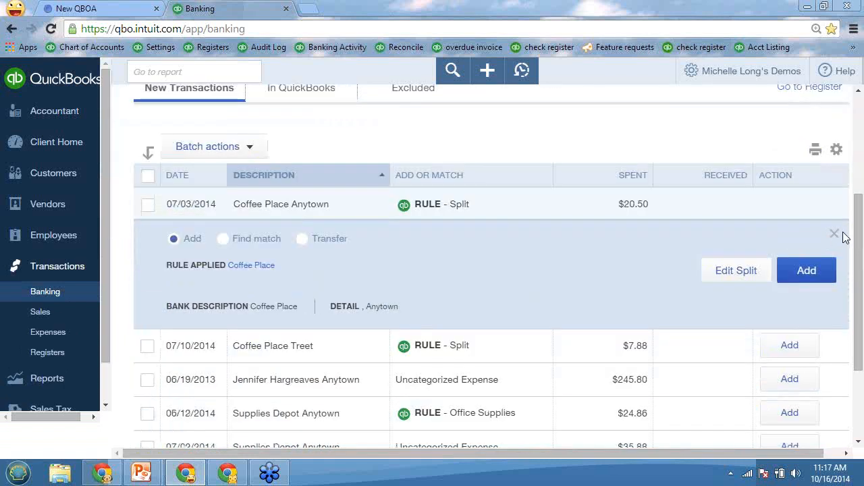
click(834, 234)
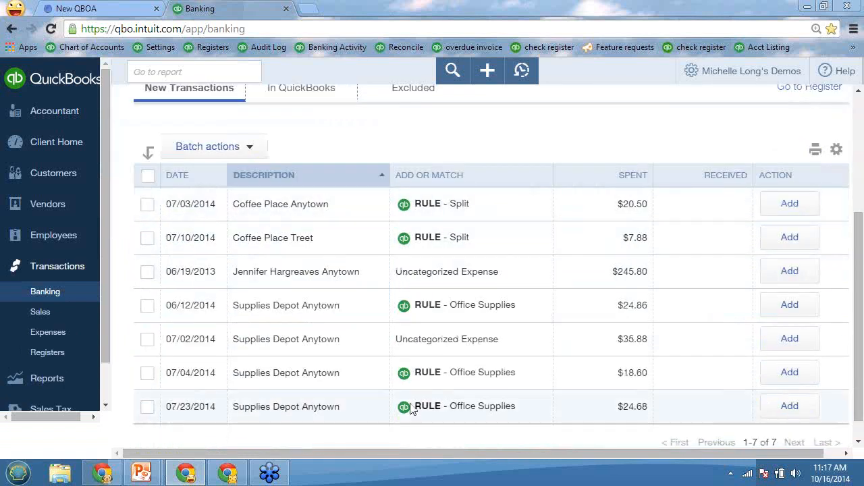
click(419, 176)
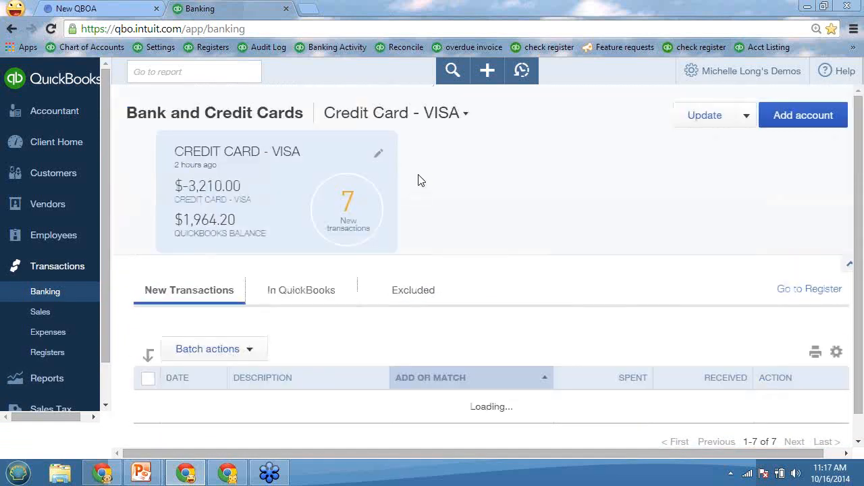
scroll(293, 334, down, 3)
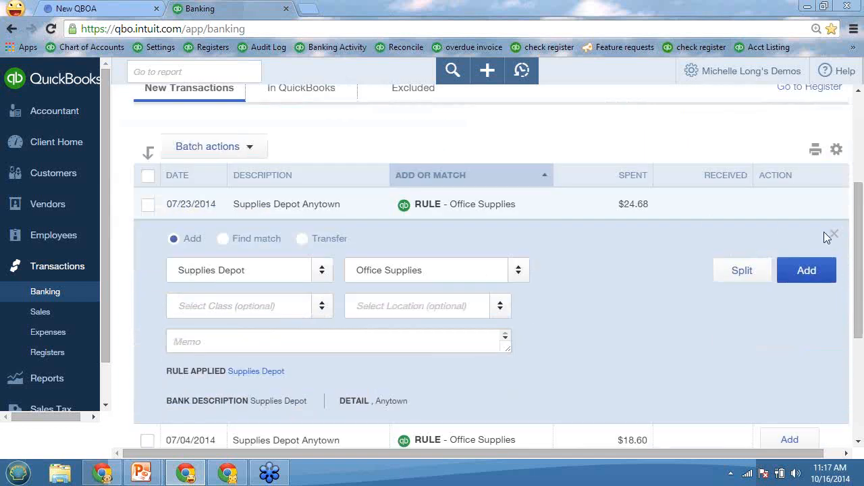
click(833, 235)
Batch-accept the five rule-categorized transactions, from the 07/23/2014 Supplies Depot entry through the 07/10/2014 Coffee Place entry
click(148, 204)
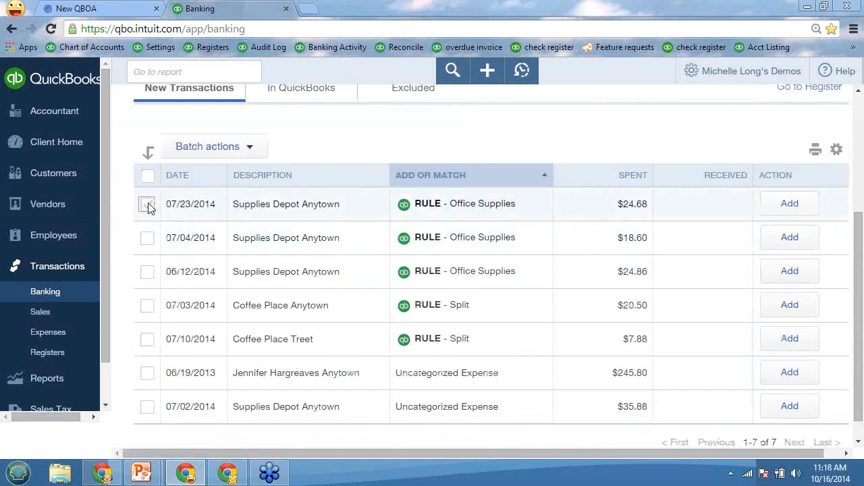
shift+click(148, 340)
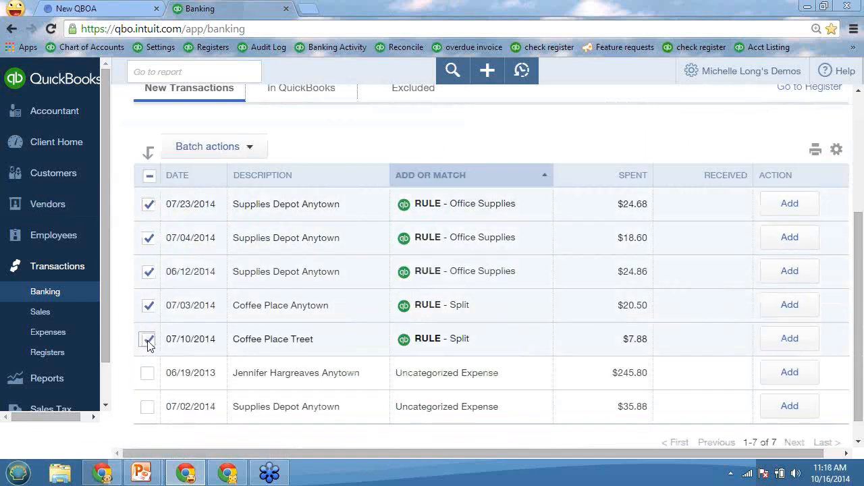
click(230, 144)
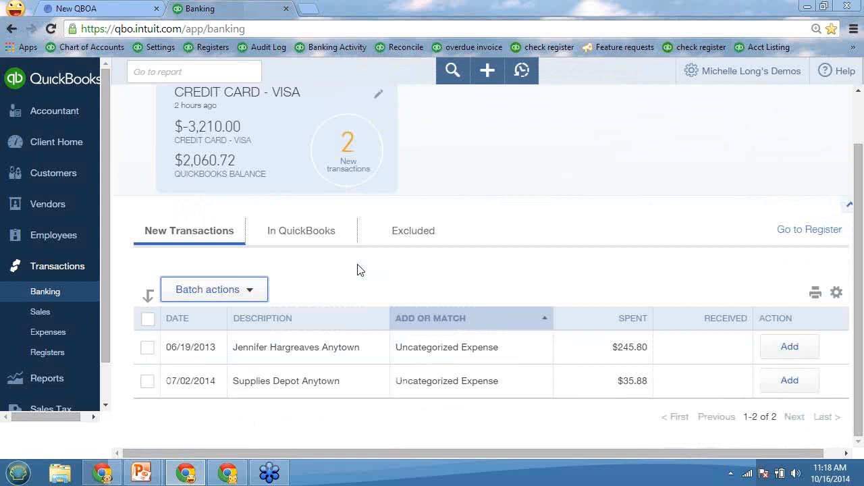
Start a new bank rule from the rules list and name it "Parking and mileage"
scroll(359, 269, up, 2)
click(748, 118)
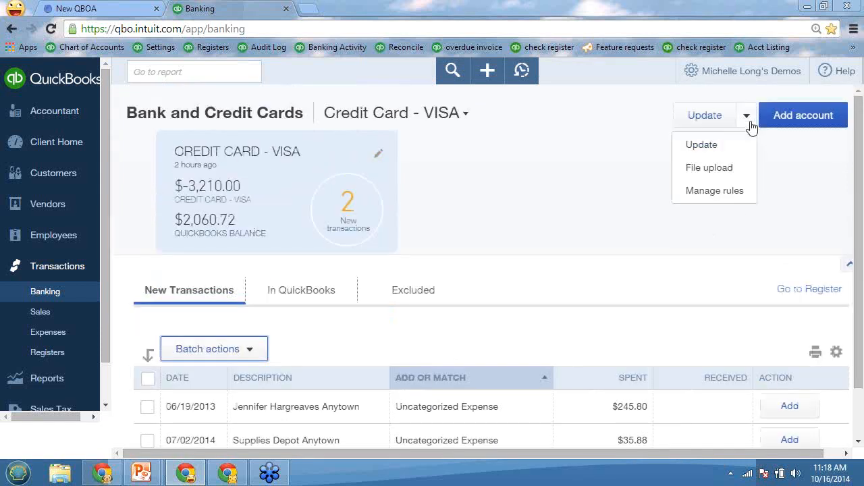
click(713, 190)
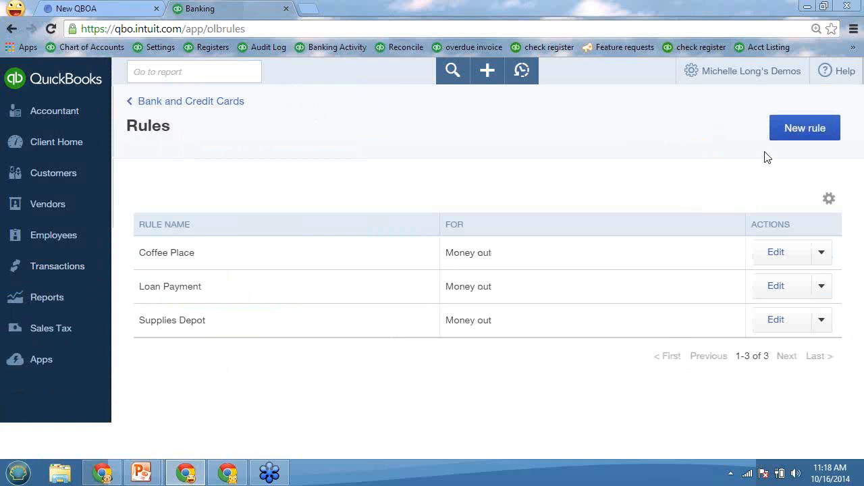
click(803, 132)
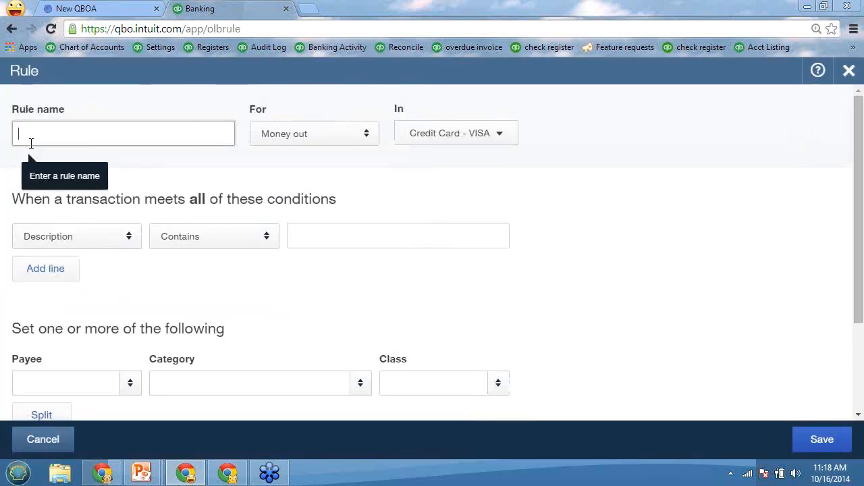
text(Parking & )
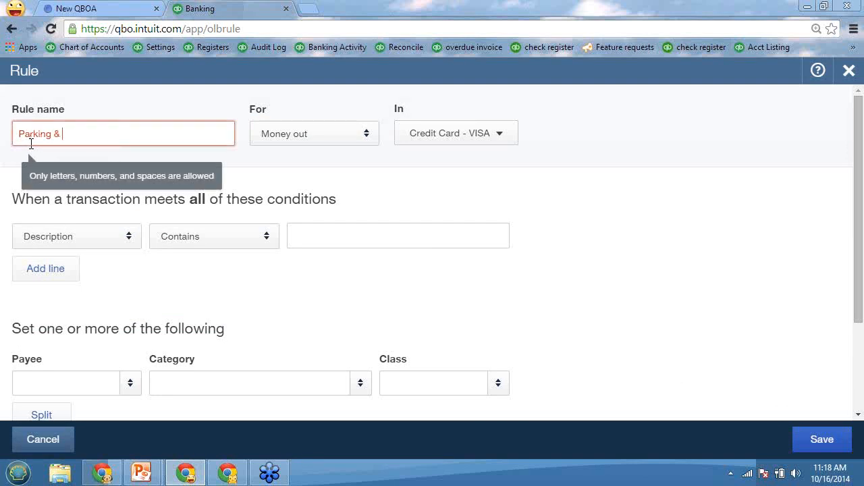
text(Me)
key(BackSpace)
key(BackSpace)
key(BackSpace)
key(BackSpace)
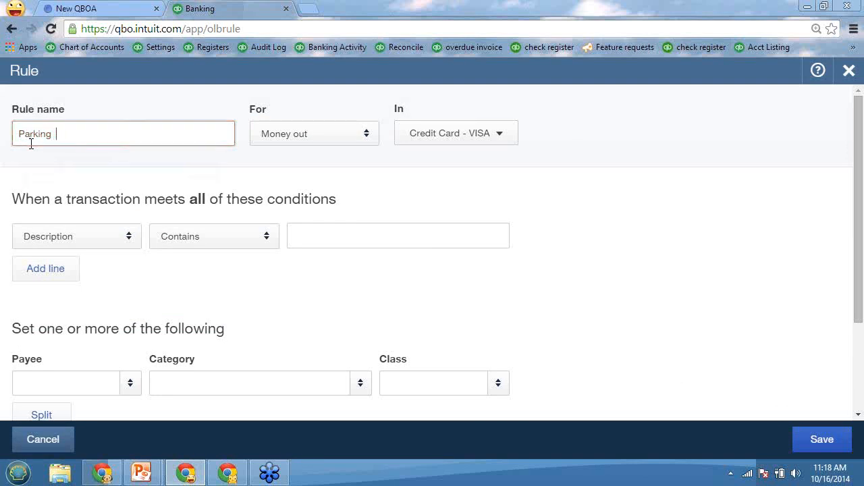
text(and mileage)
Set the rule's condition to a description containing "KCI parking"
click(362, 234)
text(KCI)
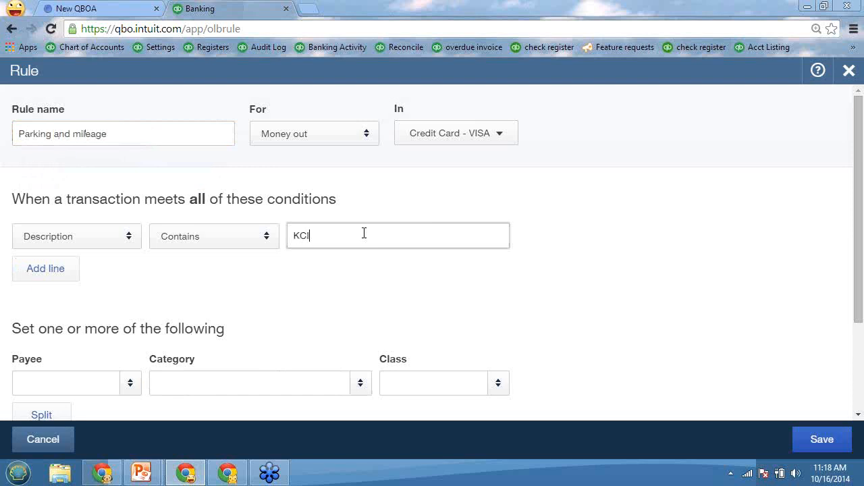
text( parking)
Split the rule's category assignment by percentage and add a third split line
scroll(65, 308, down, 2)
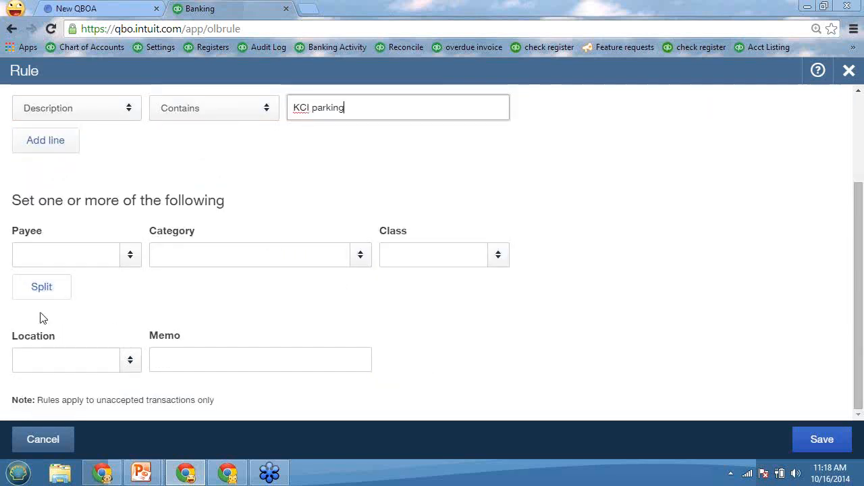
click(124, 261)
click(220, 290)
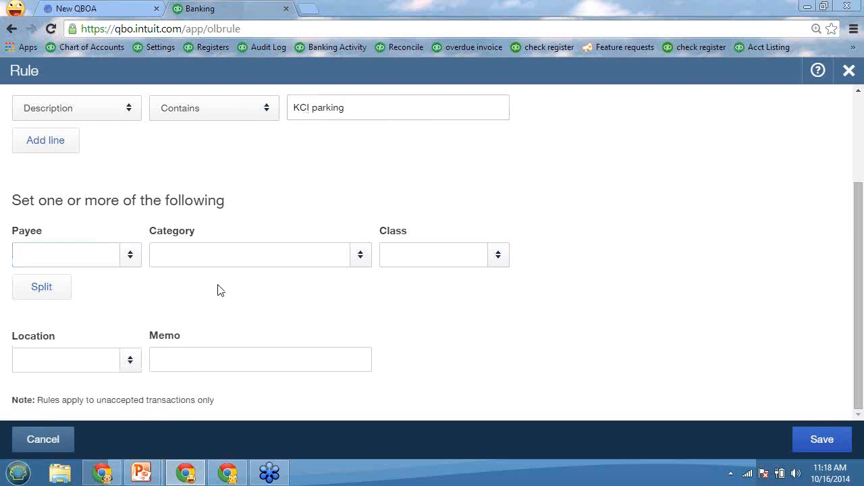
click(61, 289)
click(73, 348)
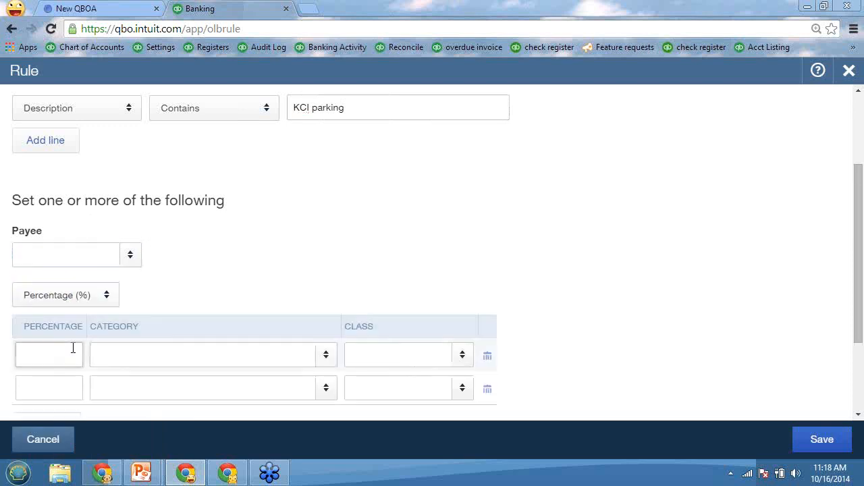
click(127, 350)
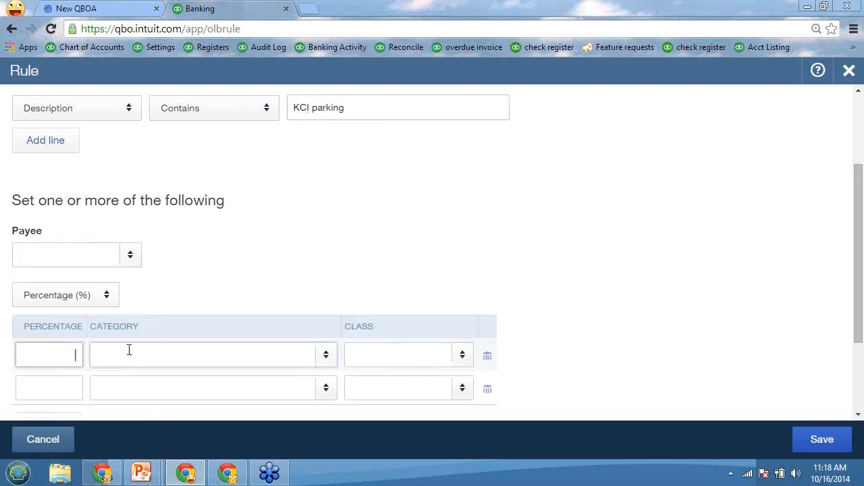
scroll(125, 356, down, 1)
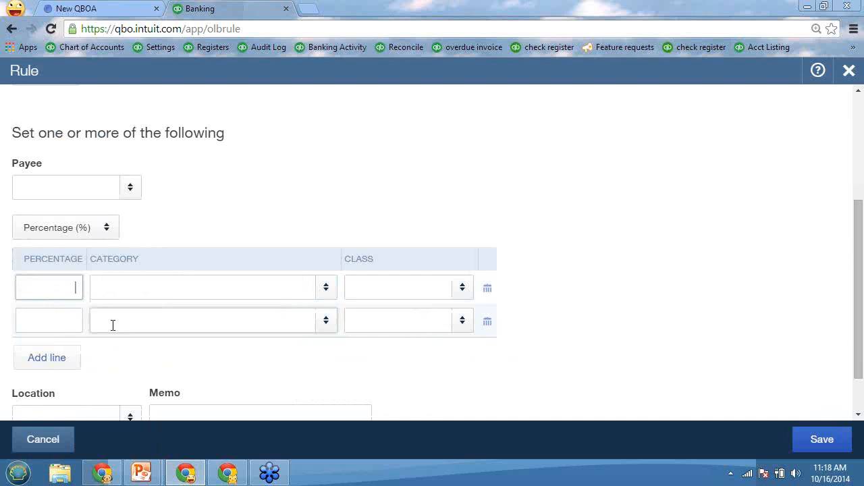
click(59, 360)
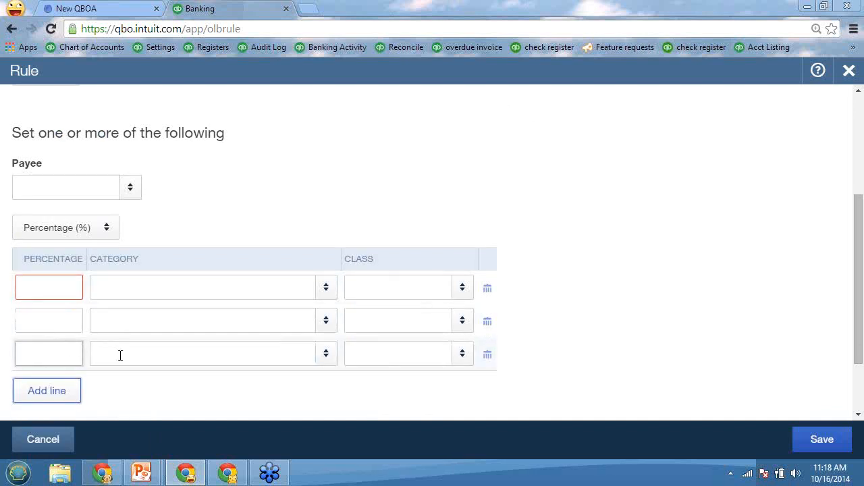
Set the second split line's category to Owner's Equity - Draws
click(140, 321)
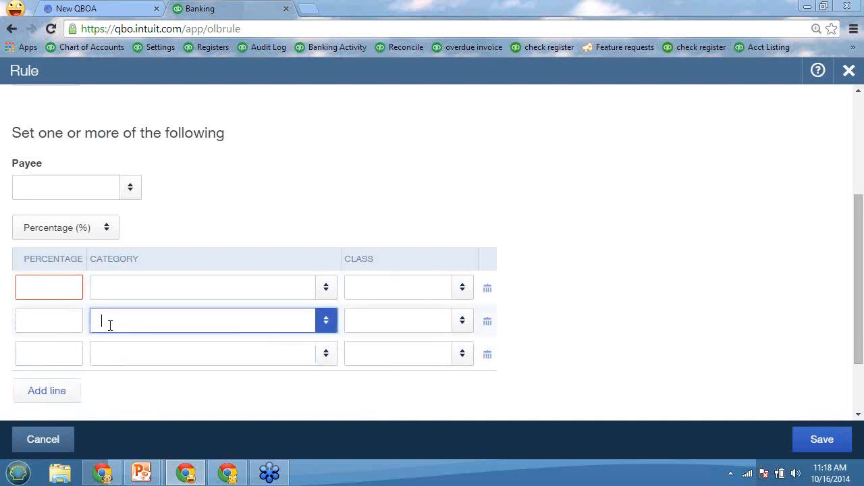
text(Owner's Equity)
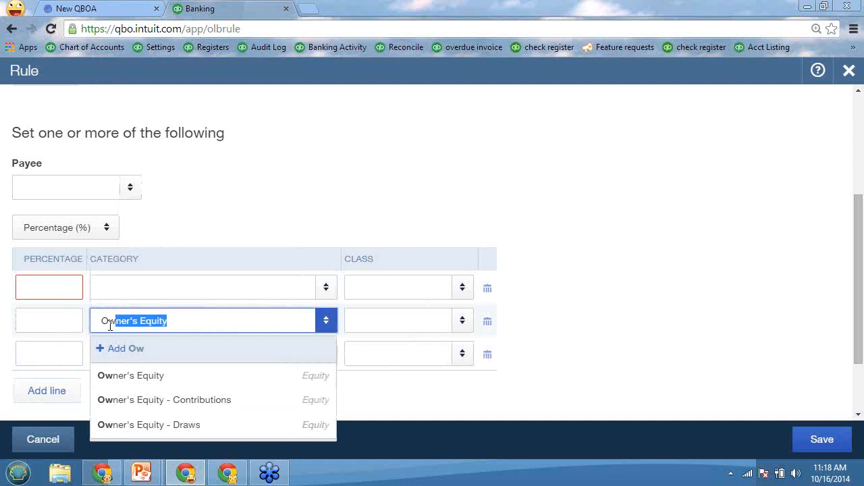
key(Down)
key(Down)
key(Tab)
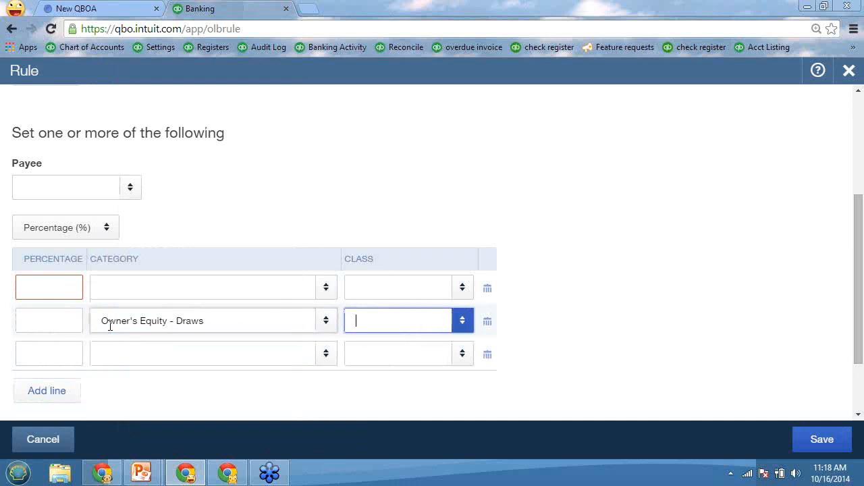
Try to set the third split line's category to mileage and the first split line's category to parking
click(134, 358)
text(mileage)
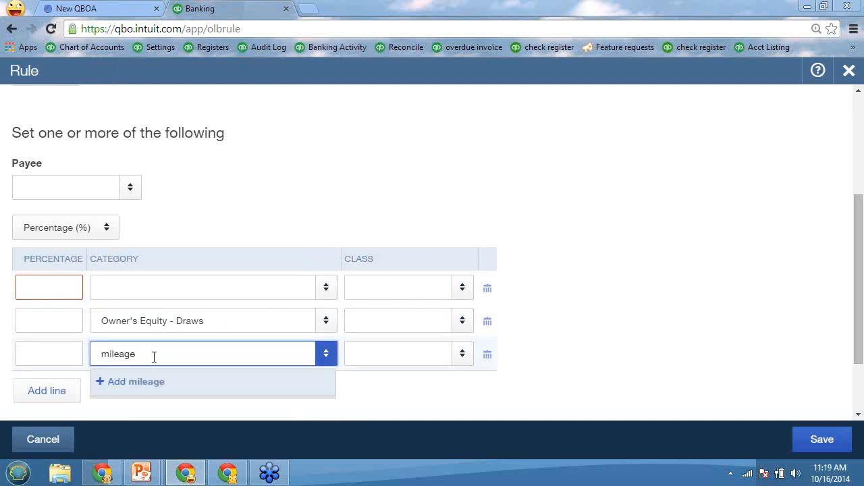
click(139, 289)
text(p)
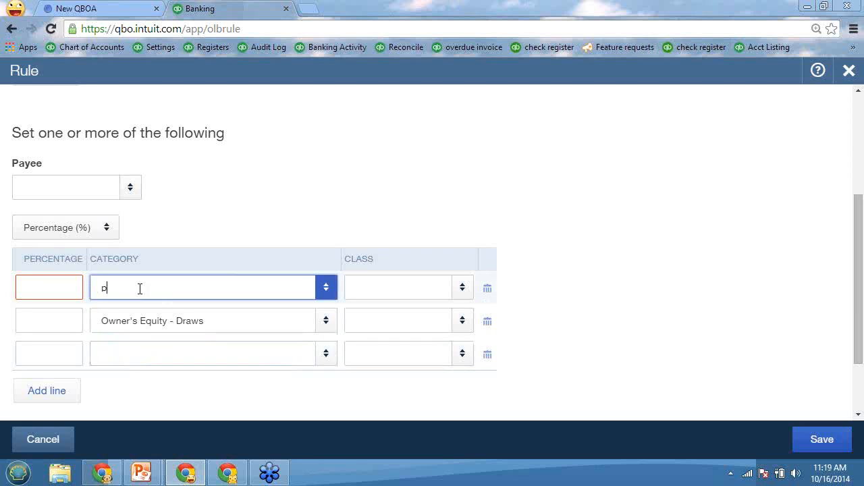
text(arking)
click(128, 313)
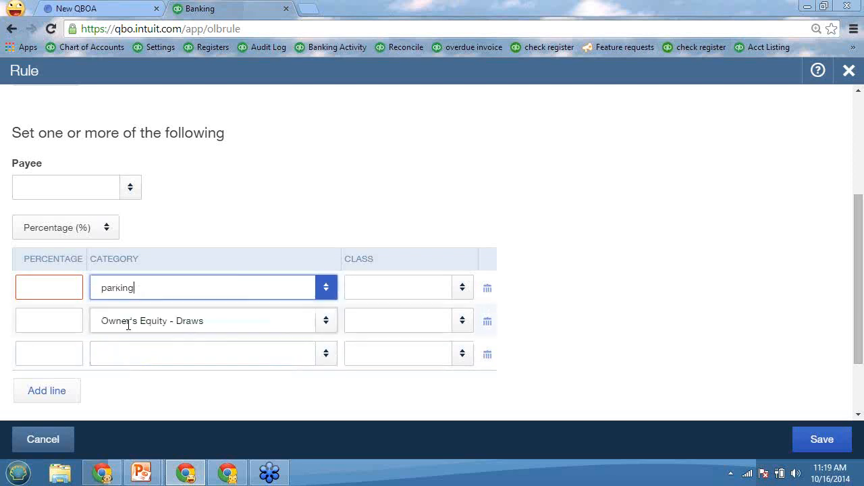
click(692, 101)
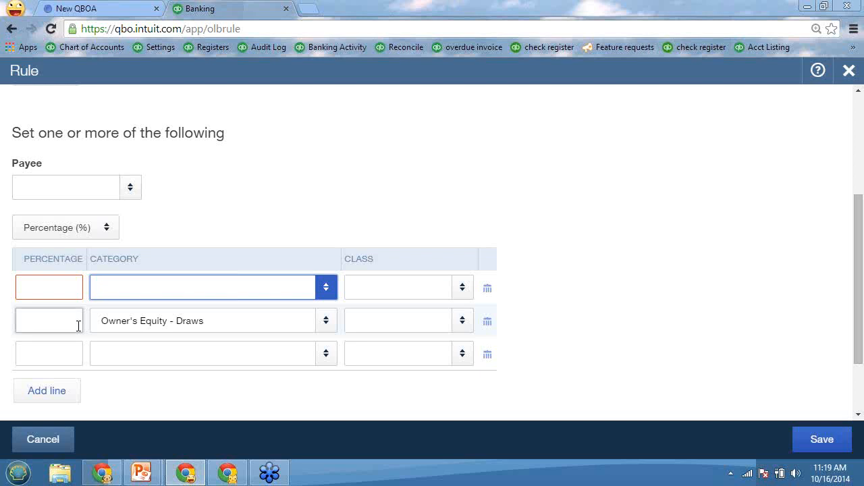
Set the first split line's percentage to 99.99% after trying 100 and 99.9
click(57, 282)
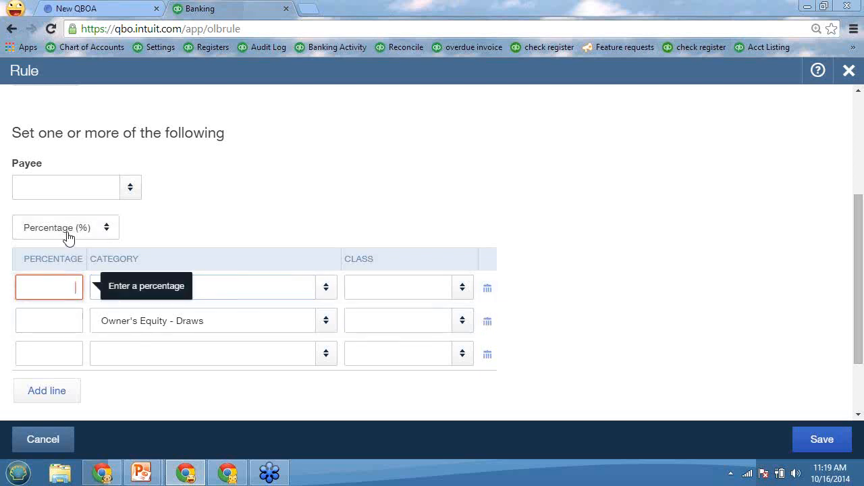
text(100)
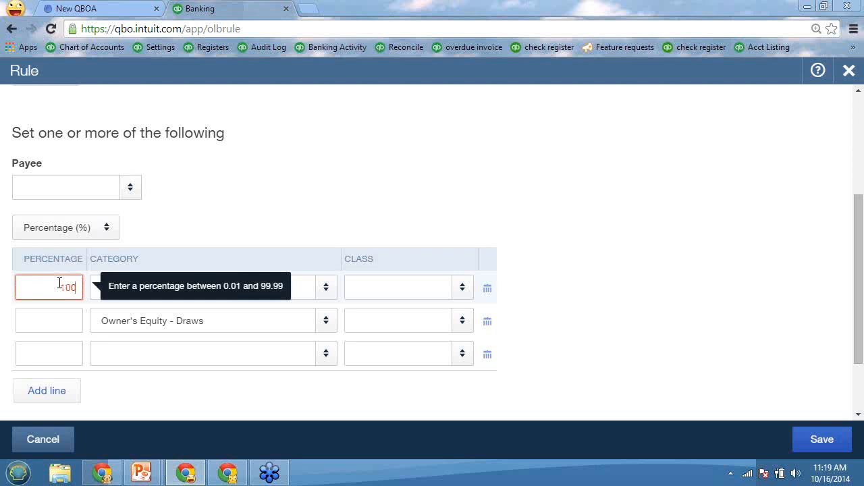
key(Tab)
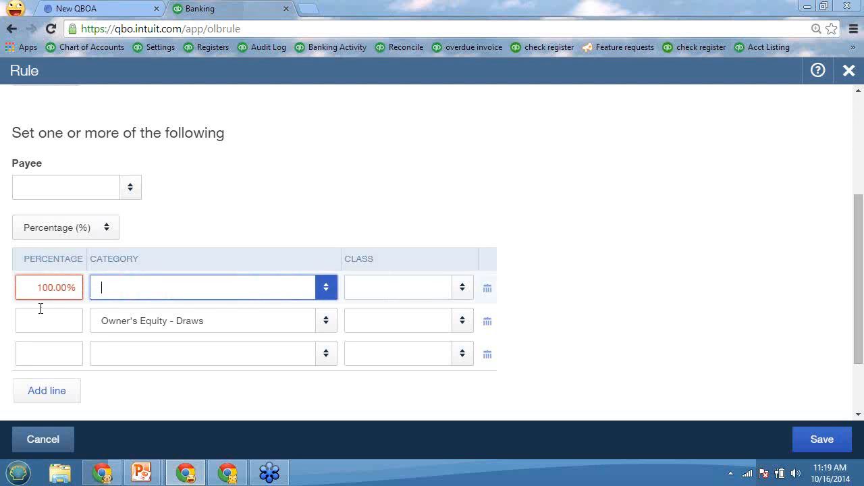
click(39, 292)
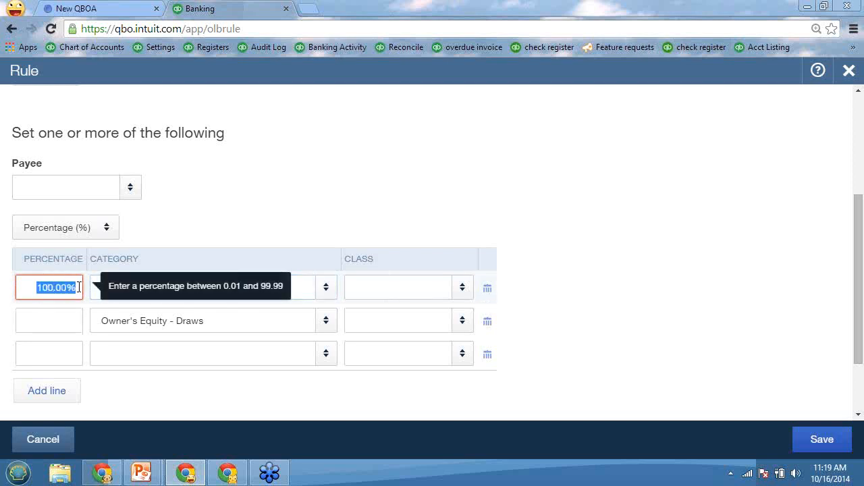
text(99.9)
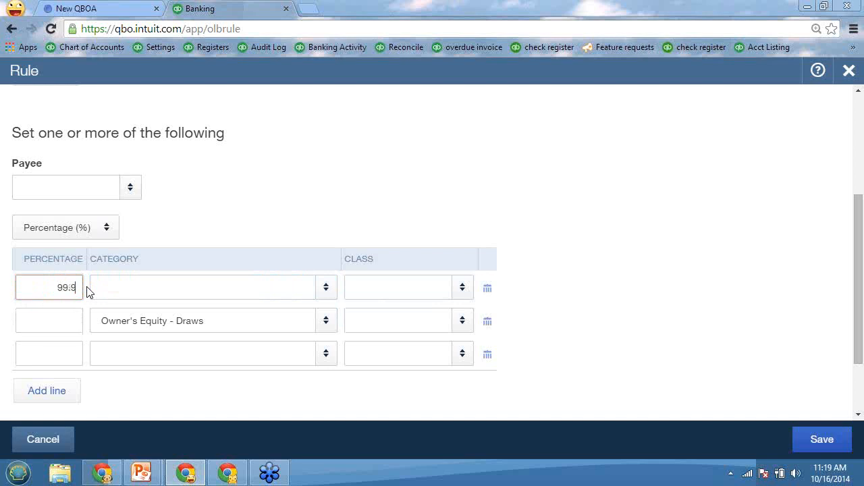
key(Tab)
click(68, 290)
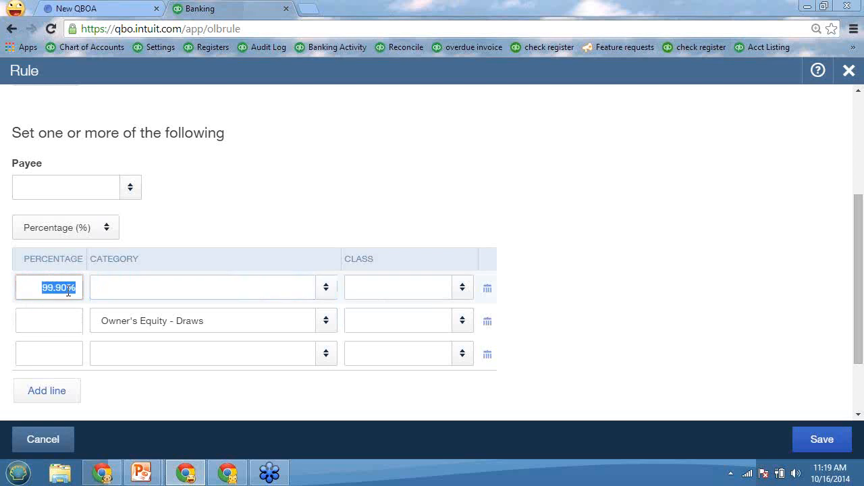
text(99.99)
key(Tab)
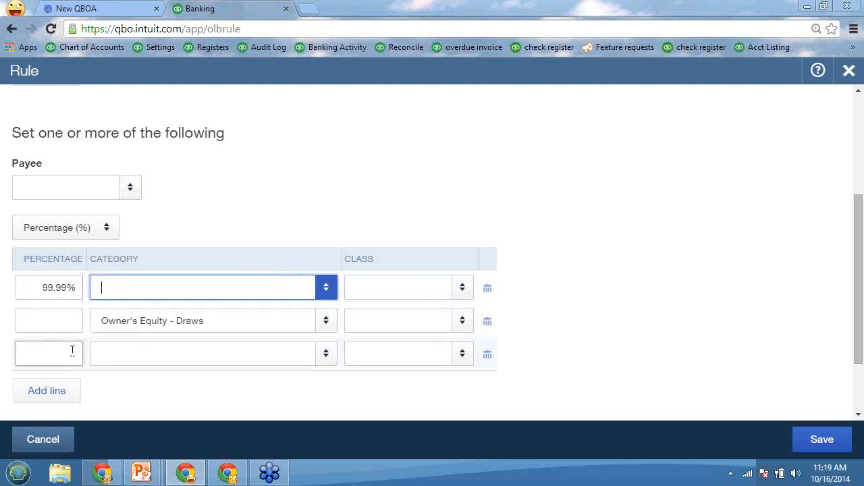
Discard the unsaved parking and mileage rule and return to the Credit Card - VISA new transactions
scroll(113, 264, down, 2)
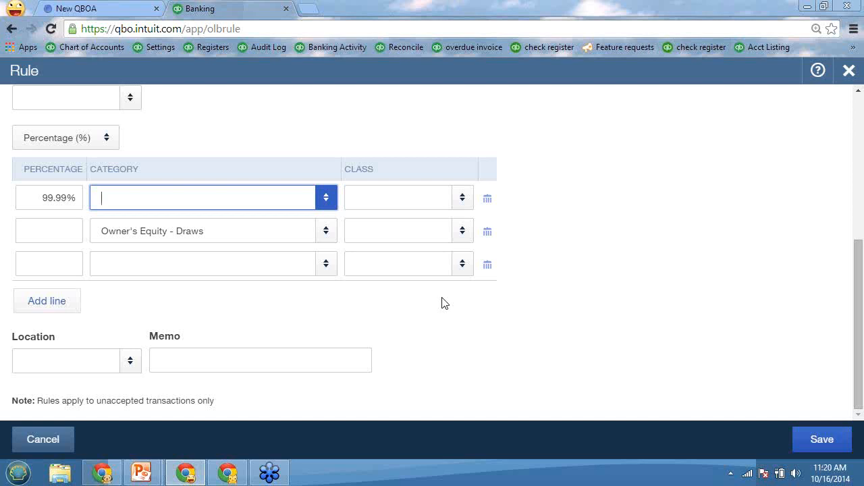
click(63, 447)
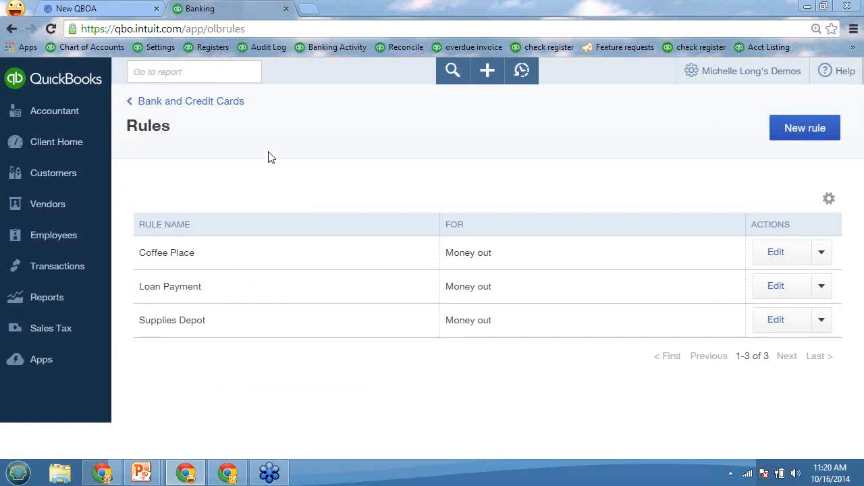
click(213, 107)
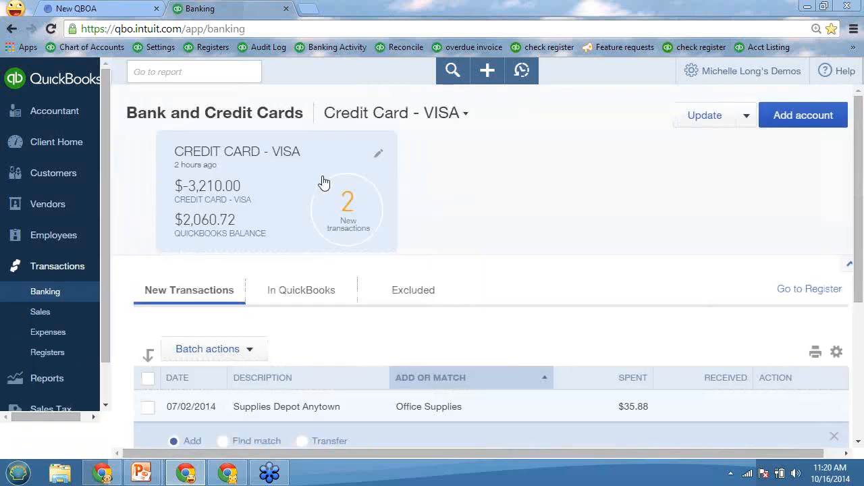
scroll(319, 186, down, 2)
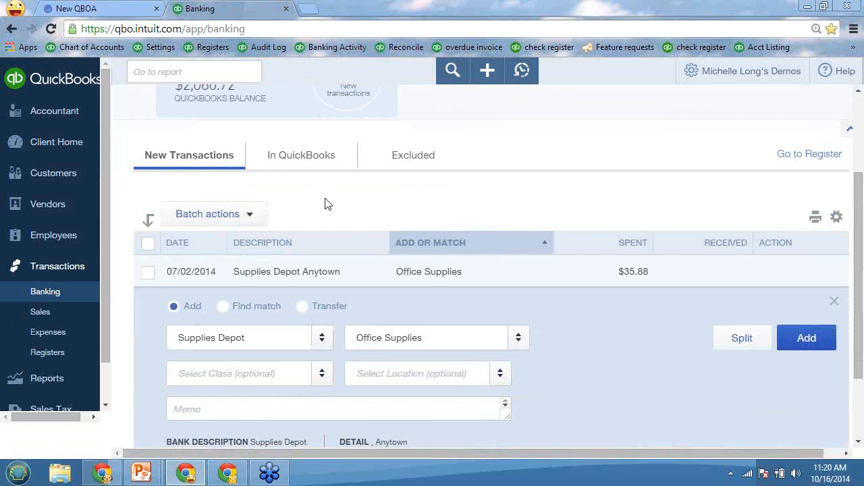
Switch to the QBOA client list, find the QuickBooks Online Sample Company link in its help options, and return to Banking
click(115, 8)
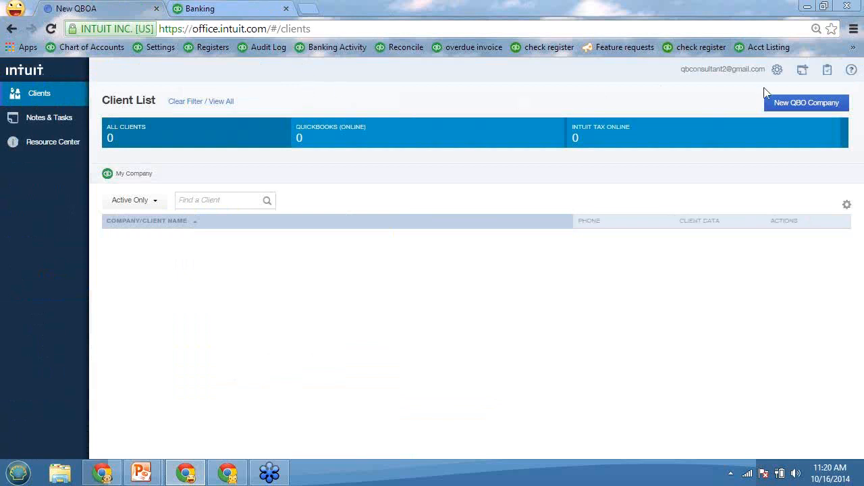
click(848, 76)
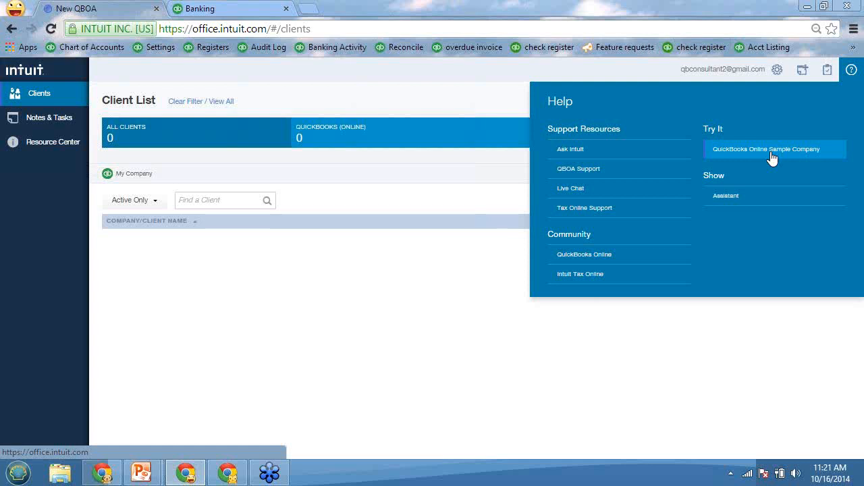
click(229, 9)
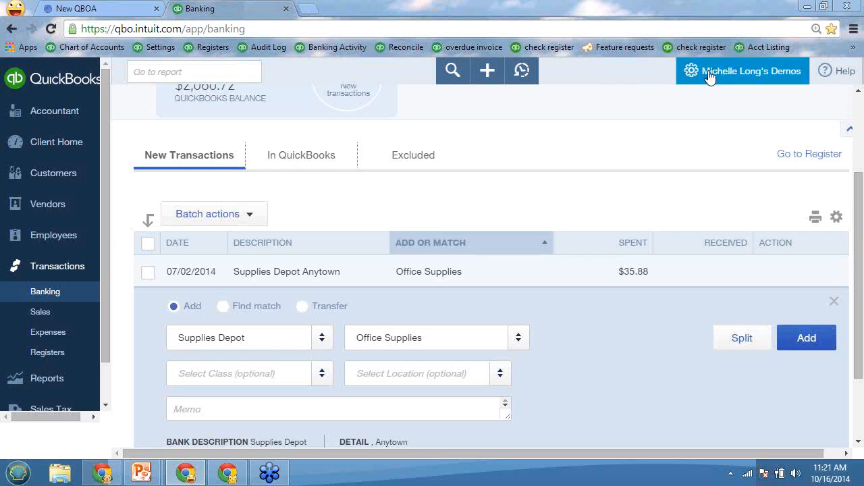
Open the bank rules list, review the Coffee Place rule's percentage split, and close it without saving
scroll(617, 206, up, 2)
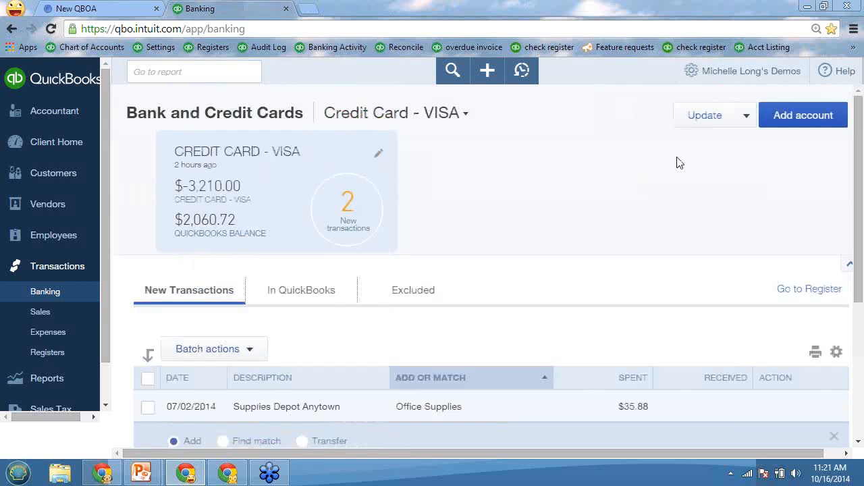
click(743, 116)
click(709, 193)
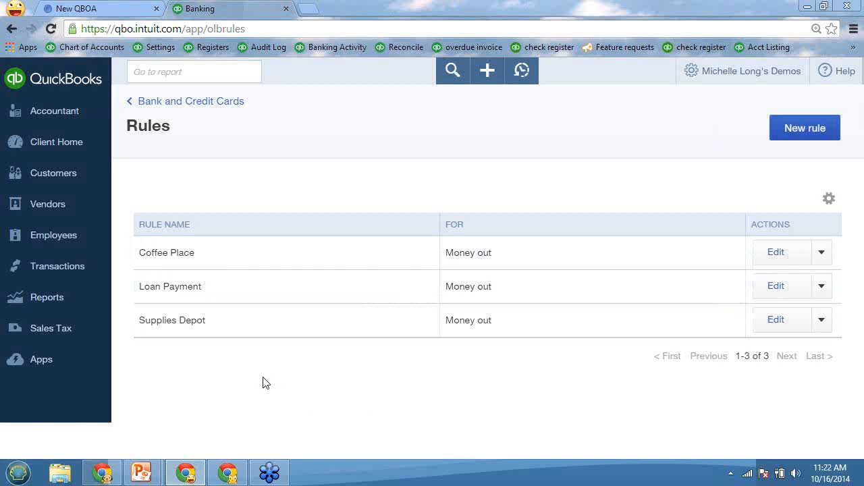
click(792, 259)
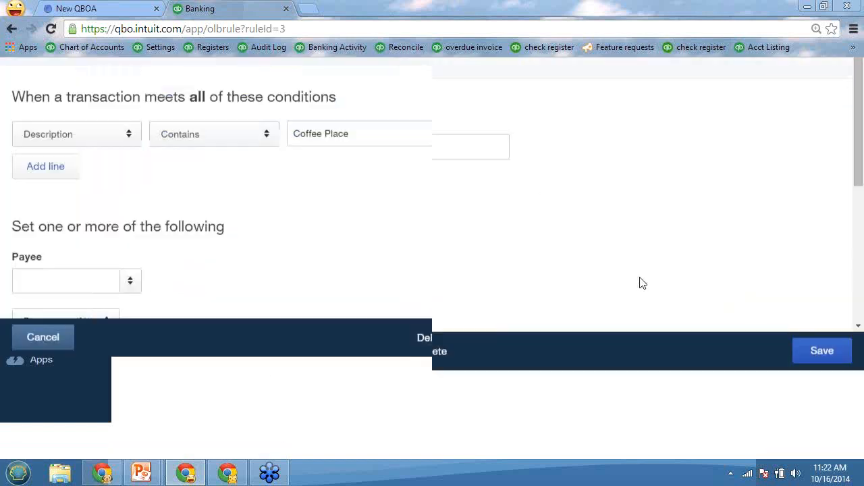
scroll(162, 289, down, 2)
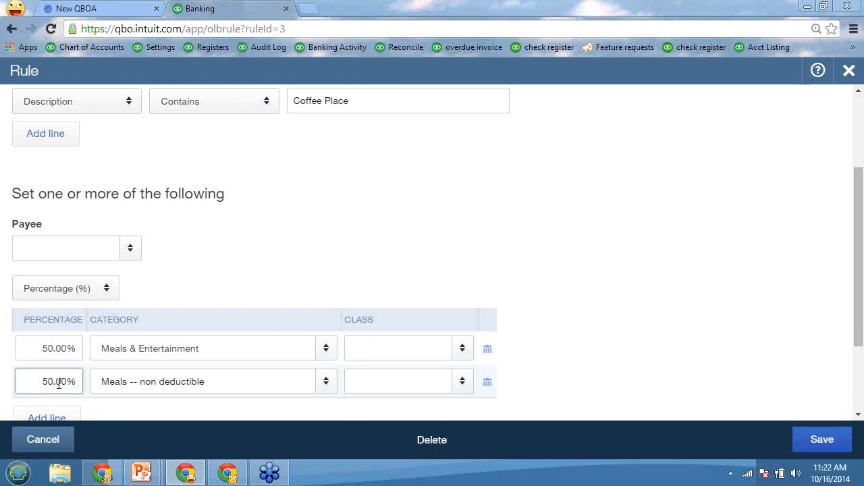
click(49, 438)
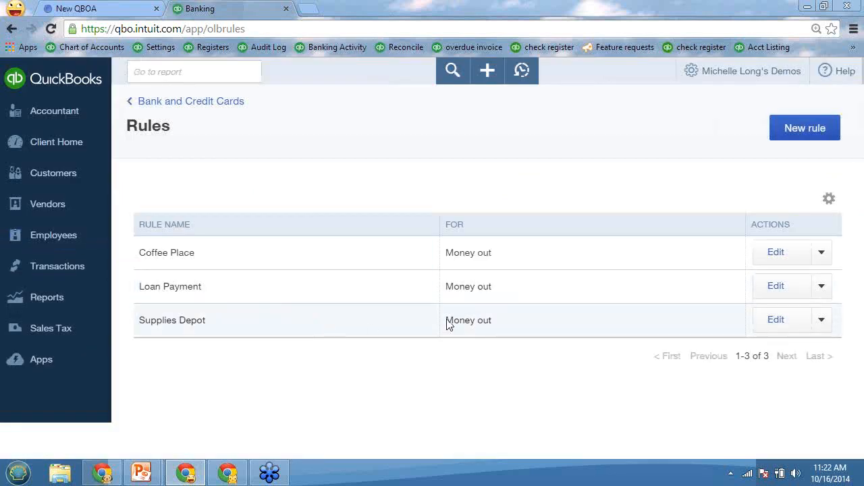
Review the Supplies Depot rule's conditions and category without saving, and return to the new credit card transactions
click(779, 325)
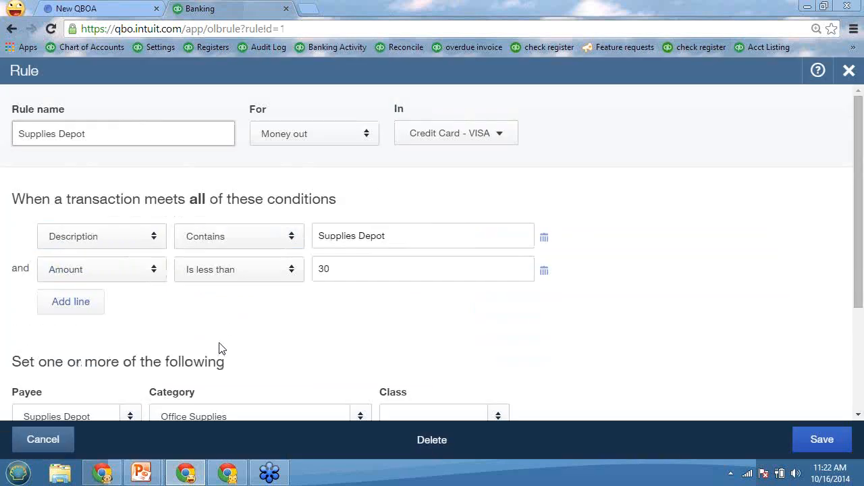
scroll(604, 348, down, 2)
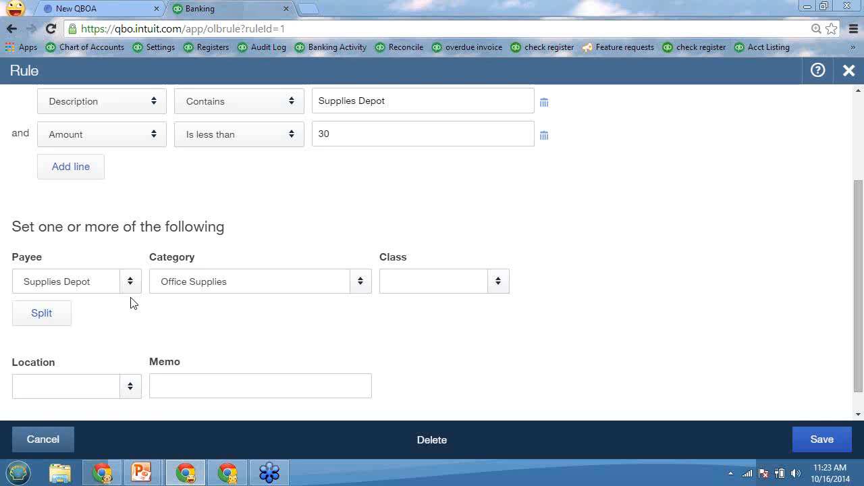
click(24, 448)
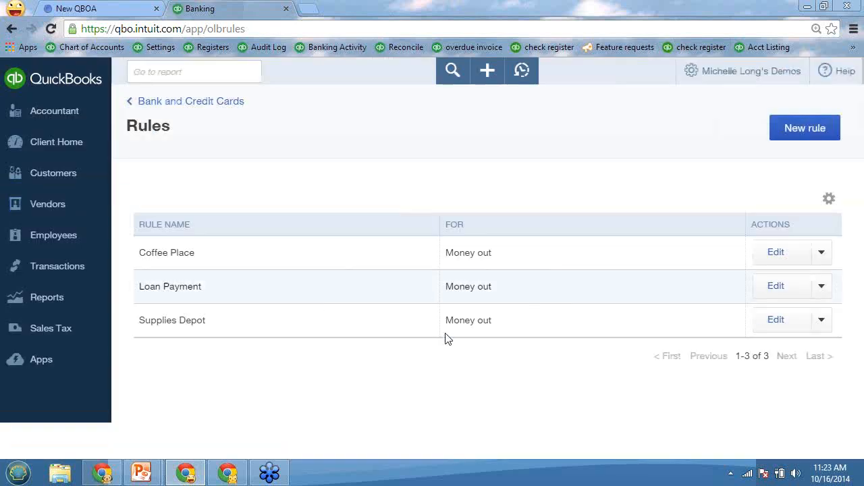
click(227, 102)
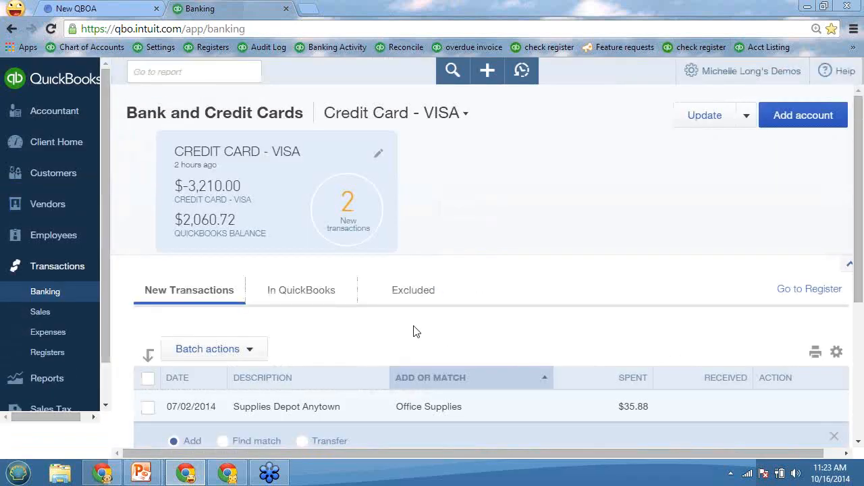
scroll(414, 328, down, 2)
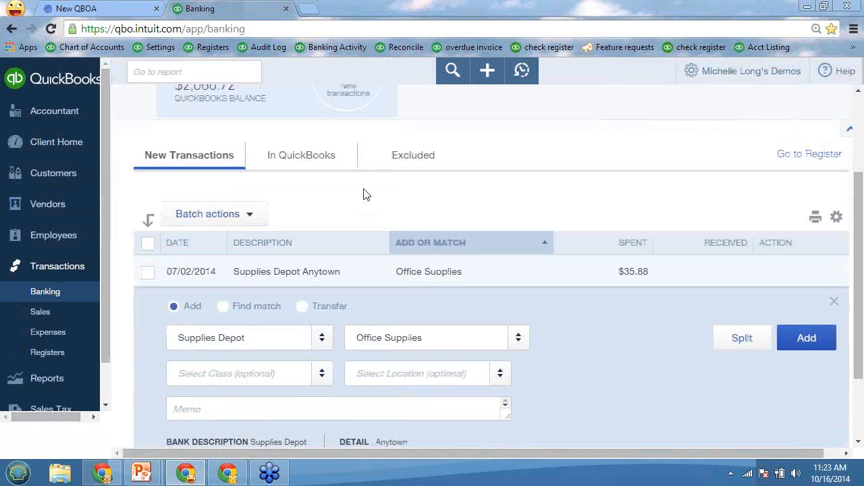
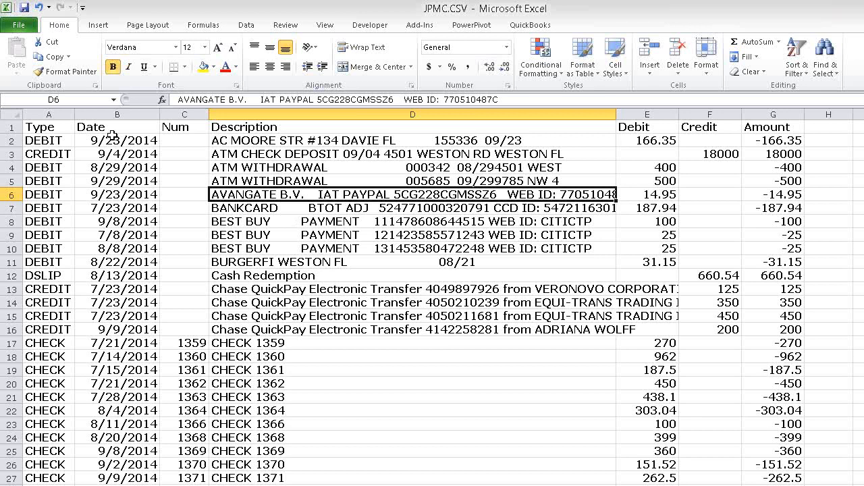
Look through the downloaded bank transactions in JPMC.CSV in Excel, starting from the first date in column B
click(113, 139)
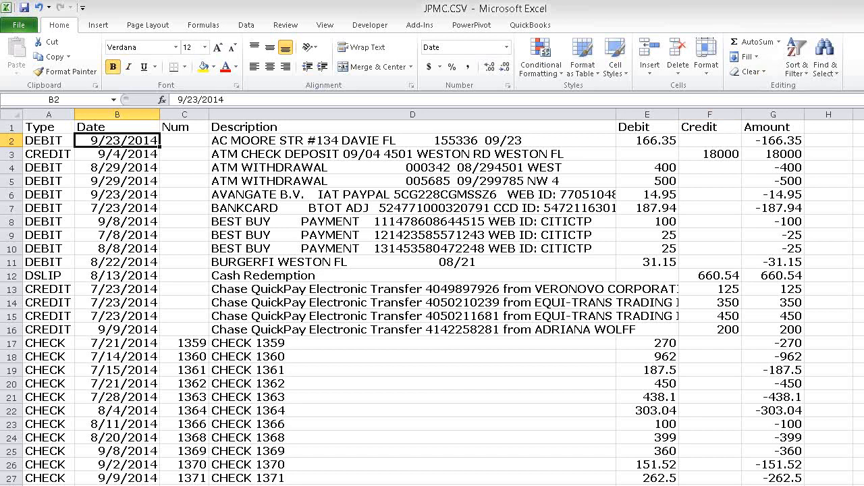
scroll(432, 303, down, 20)
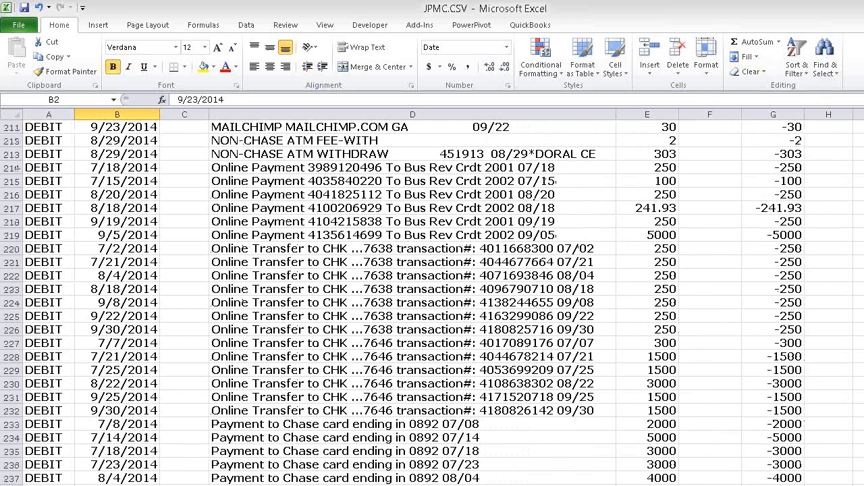
scroll(432, 304, down, 4)
scroll(432, 303, up, 20)
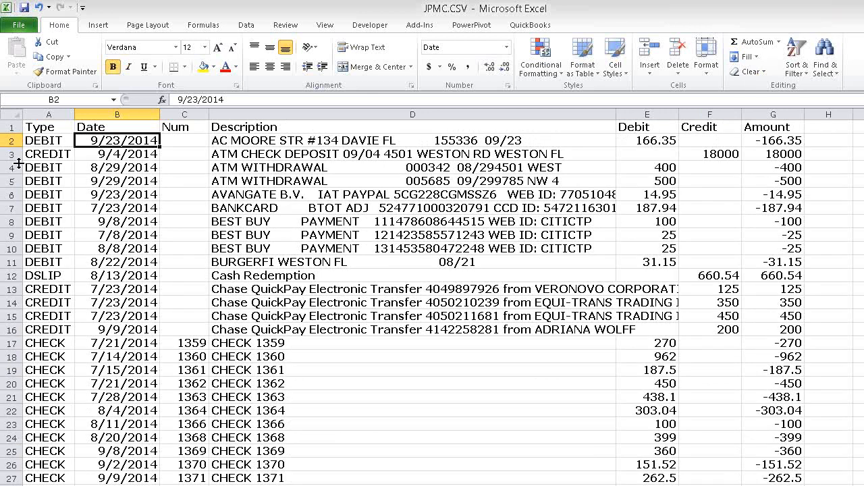
Select the whole JPMC.CSV worksheet, switch to QuickBooks Accountant 2014 and open Batch Enter Transactions
click(6, 114)
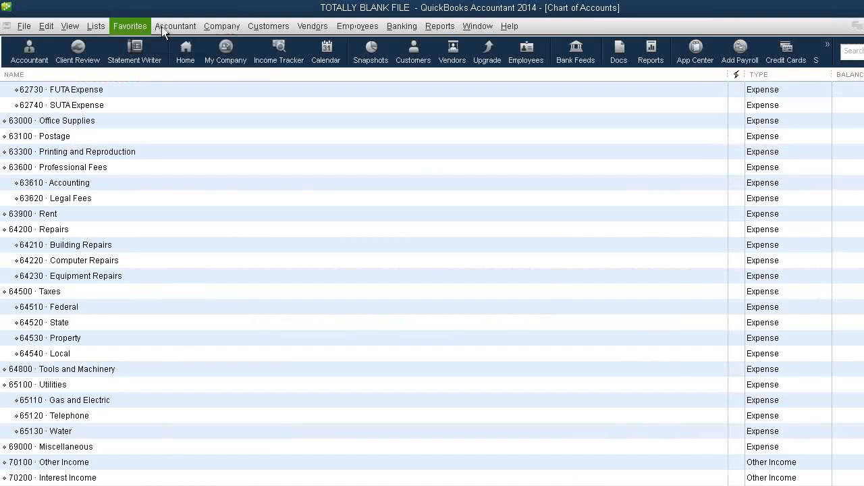
click(174, 26)
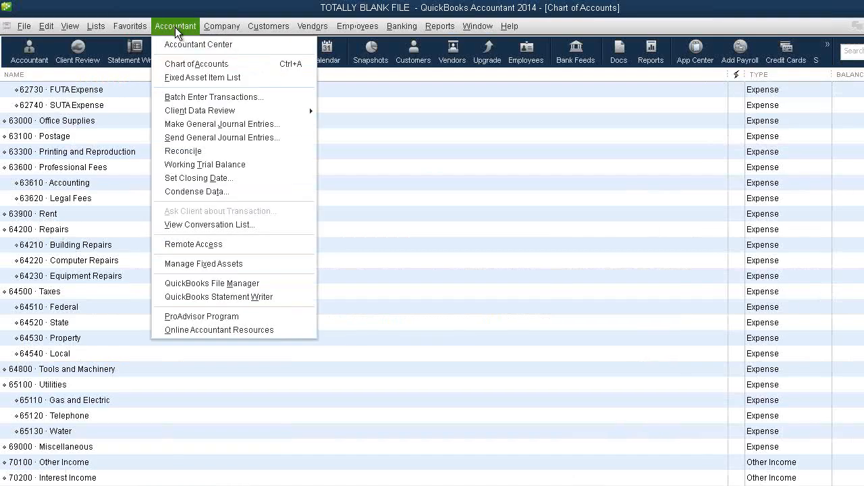
click(191, 98)
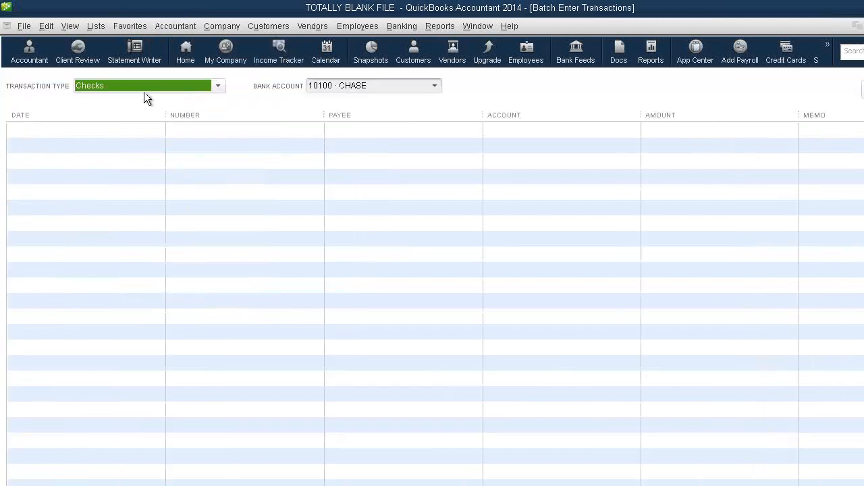
Set the batch transaction type to Checks and switch back to JPMC.CSV in Excel
click(144, 89)
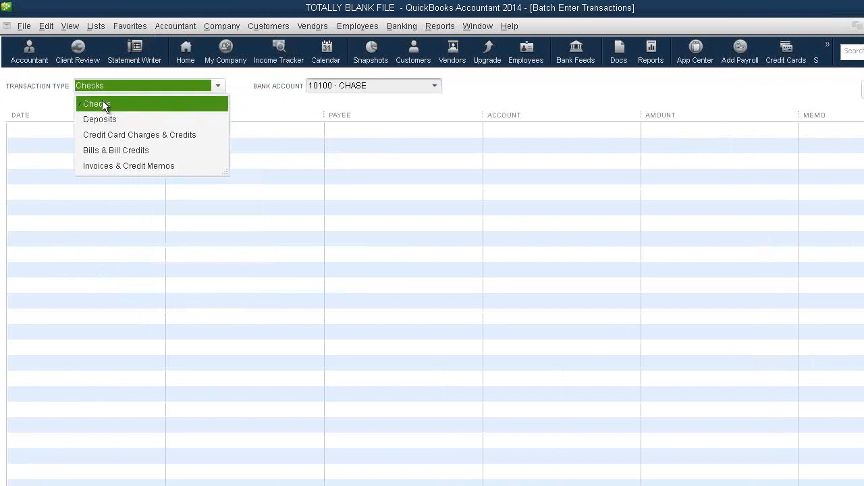
click(101, 102)
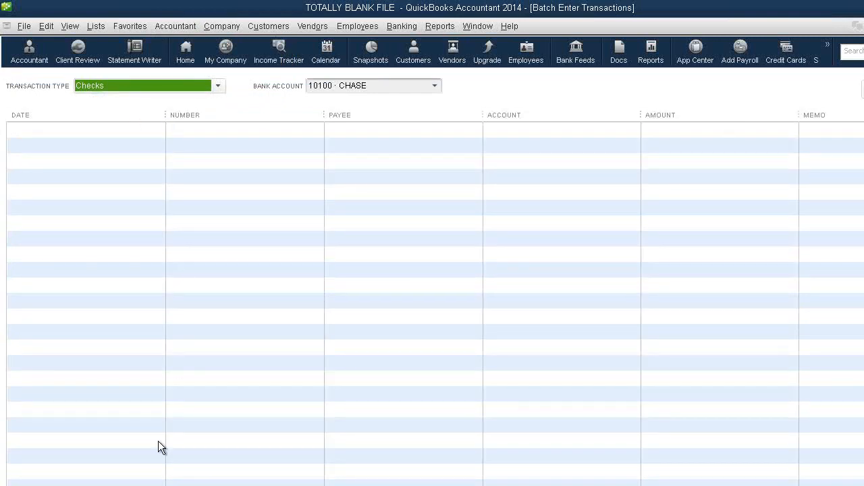
click(189, 474)
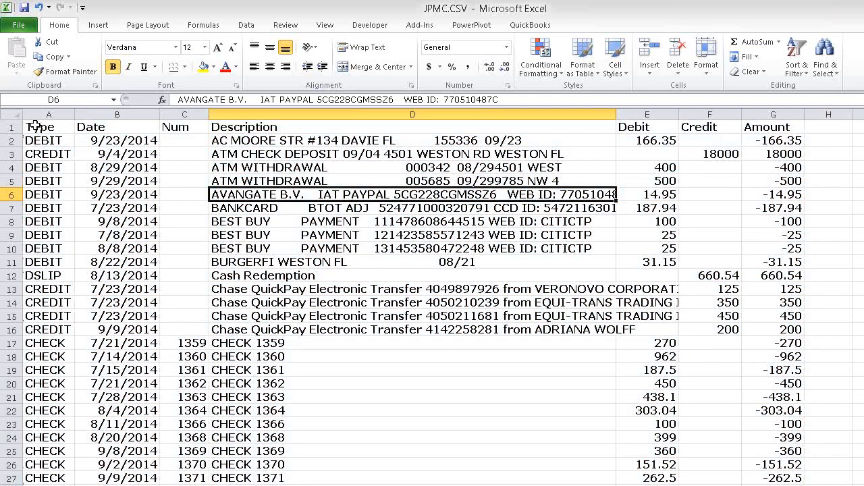
Turn on filtering for the whole worksheet and filter the Type column to only CHECK and DEBIT rows
click(11, 114)
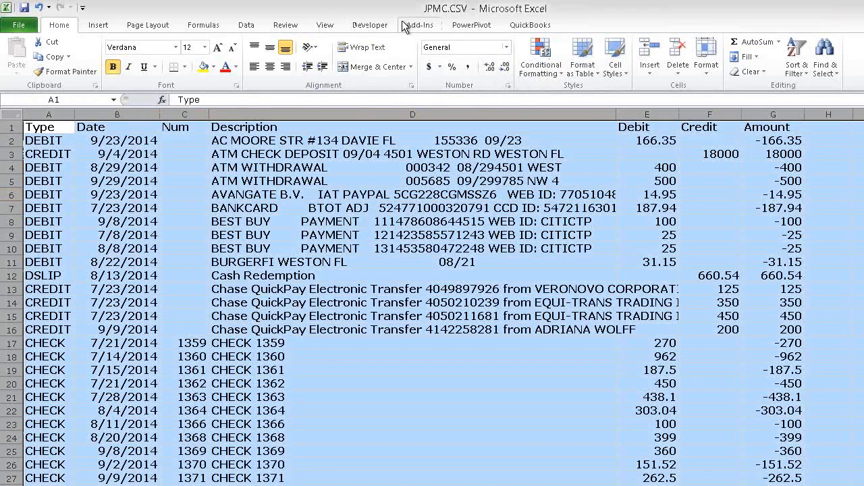
click(255, 26)
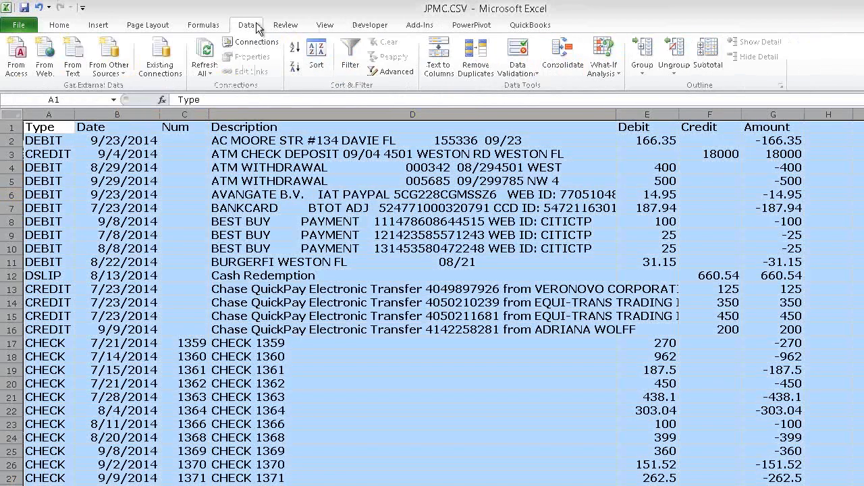
click(351, 54)
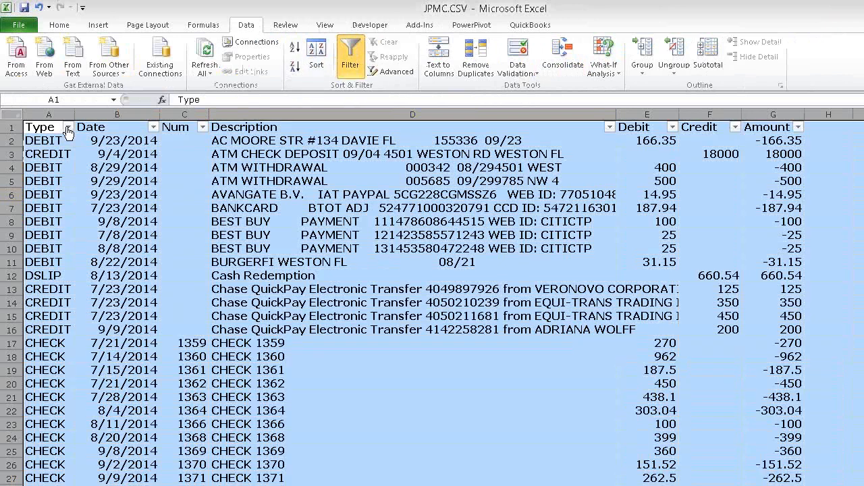
click(68, 128)
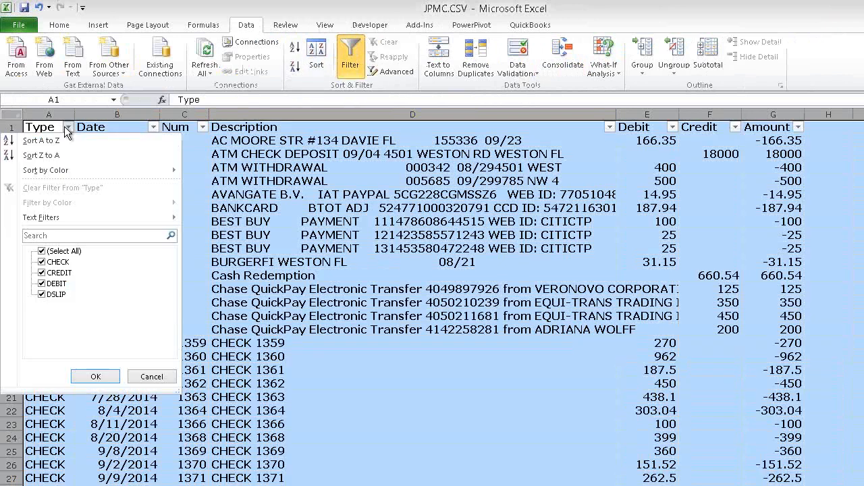
click(43, 253)
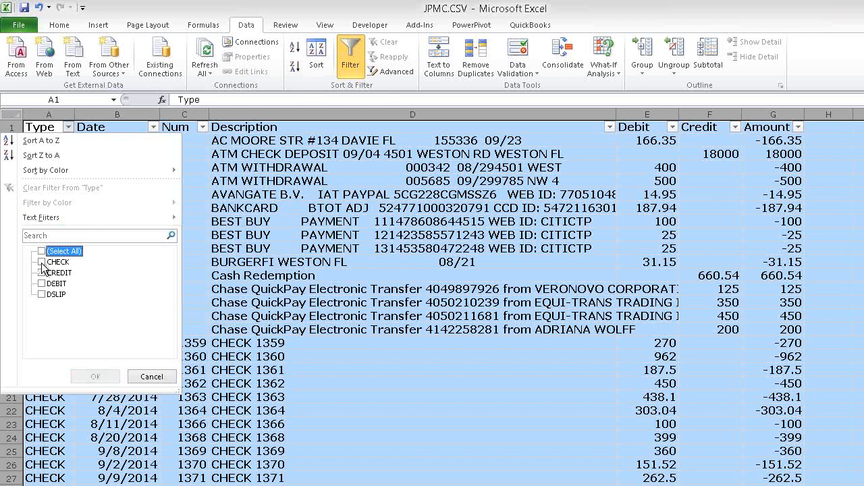
click(42, 261)
click(42, 284)
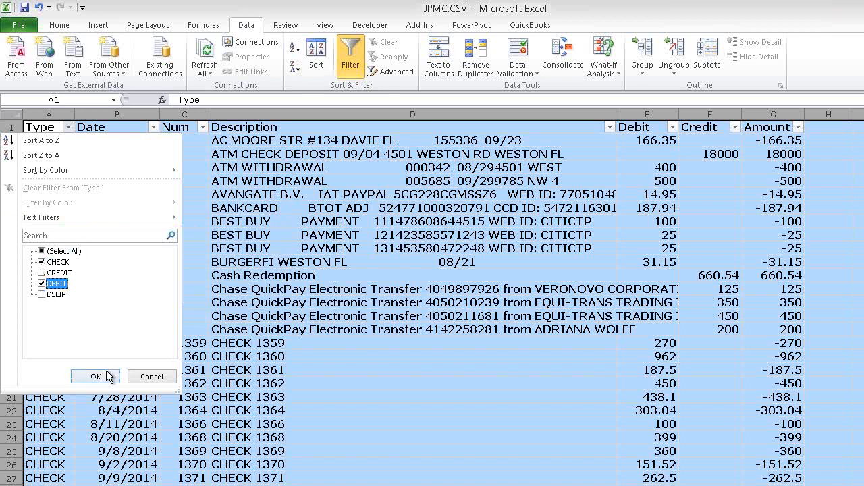
click(108, 376)
click(389, 383)
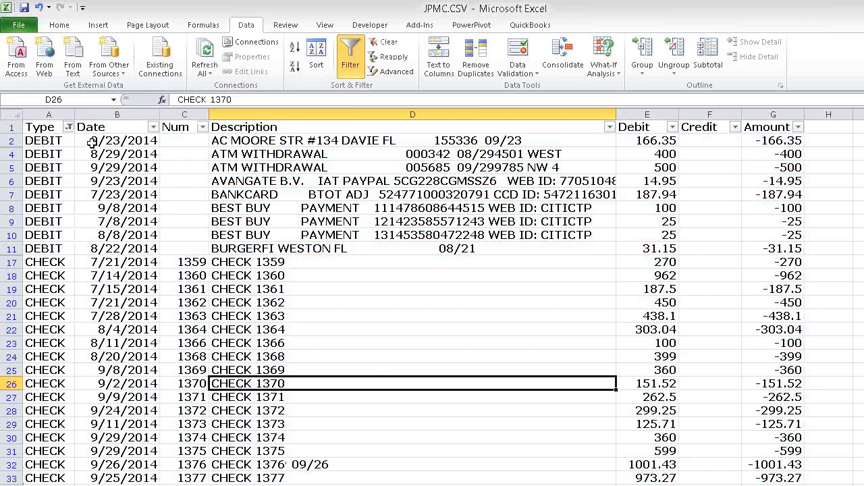
Insert an empty column before Debit and rename the Description header as Memo
click(267, 144)
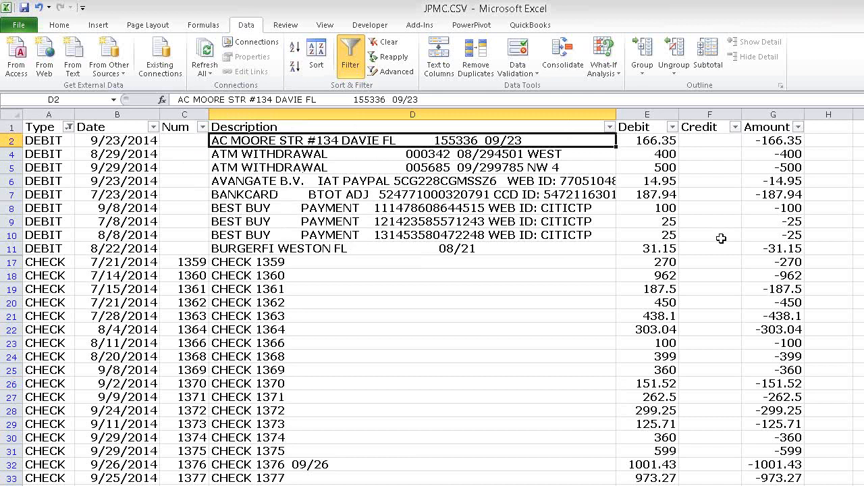
right_click(644, 111)
click(574, 201)
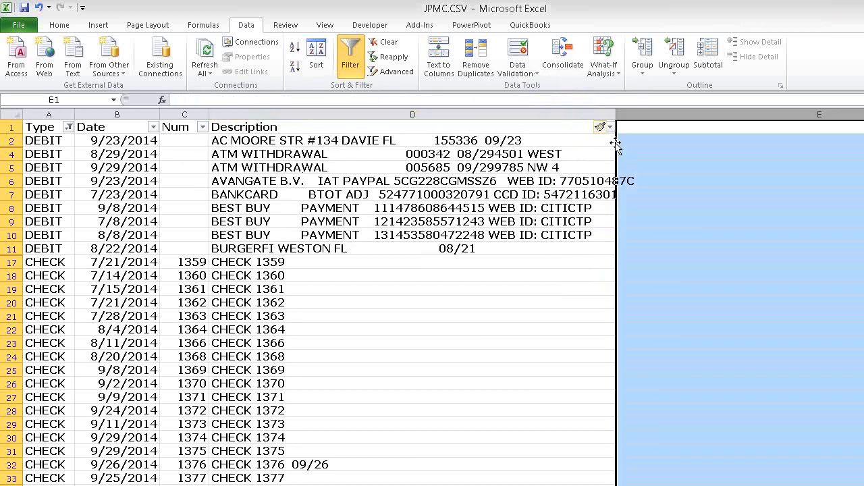
click(252, 127)
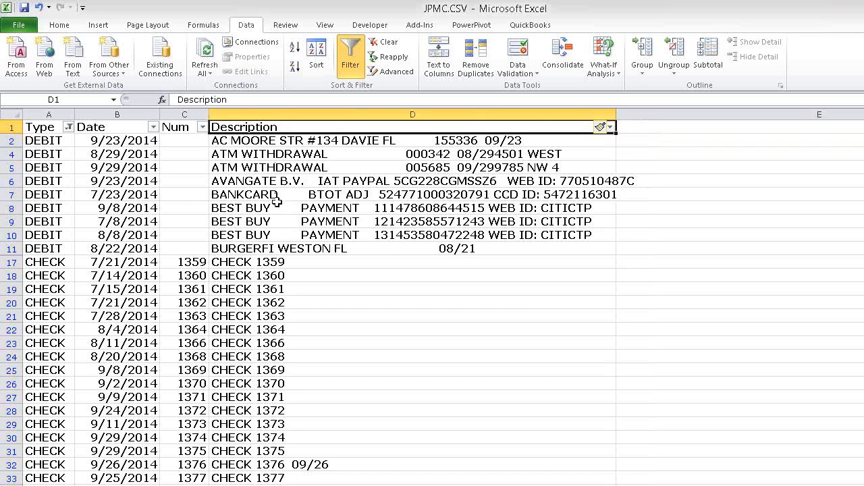
text(Memo)
click(351, 259)
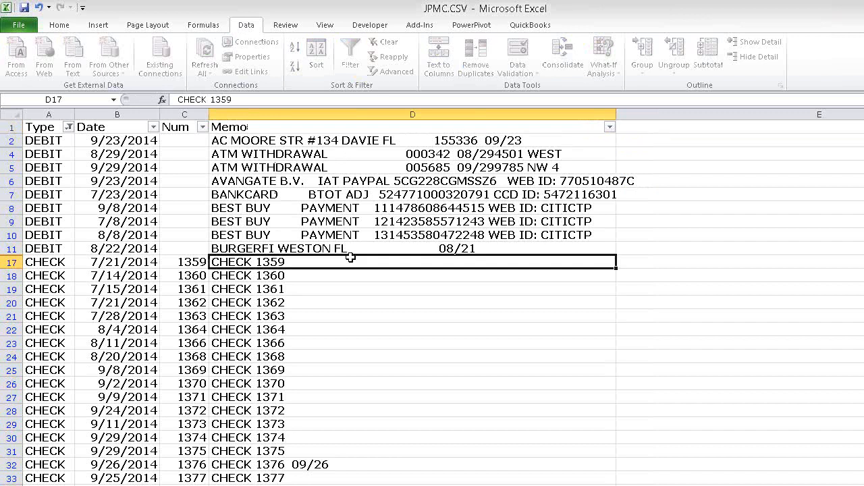
Narrow the Memo column and enter Payee as the header of the empty column E
drag(613, 113, 284, 118)
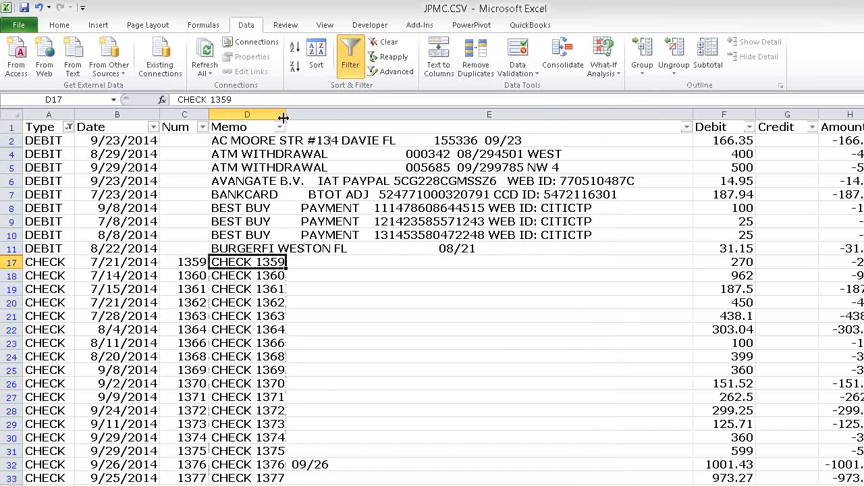
click(256, 143)
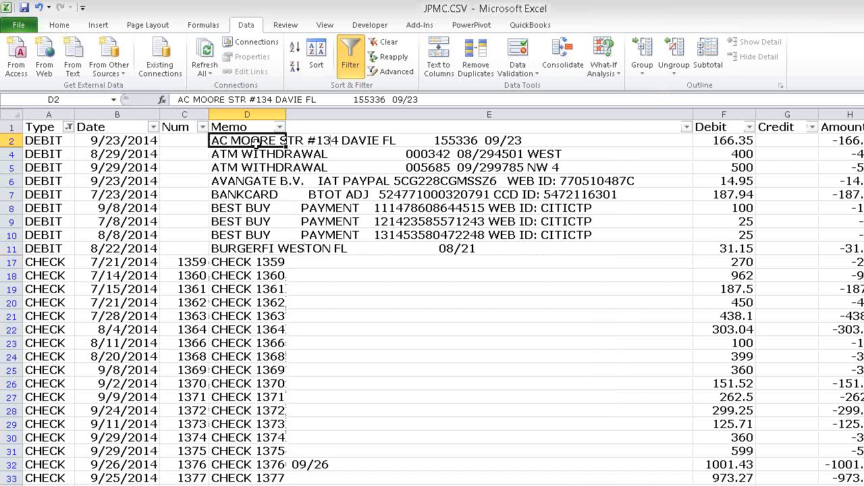
click(240, 126)
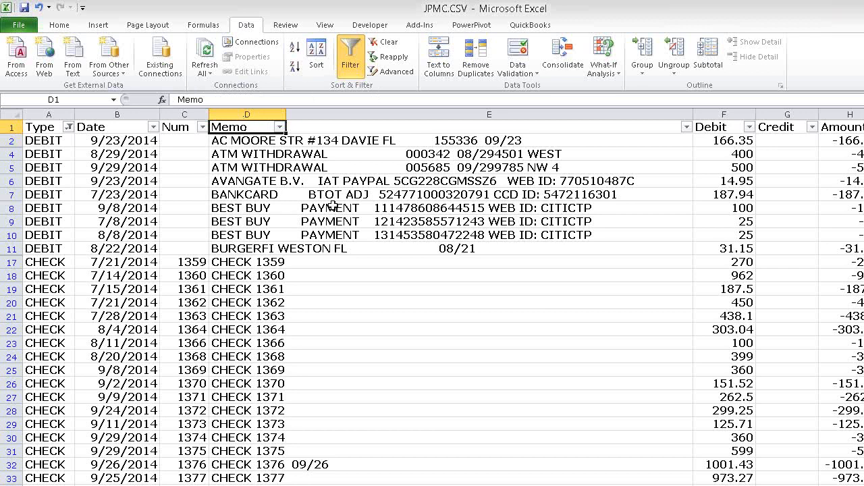
click(428, 129)
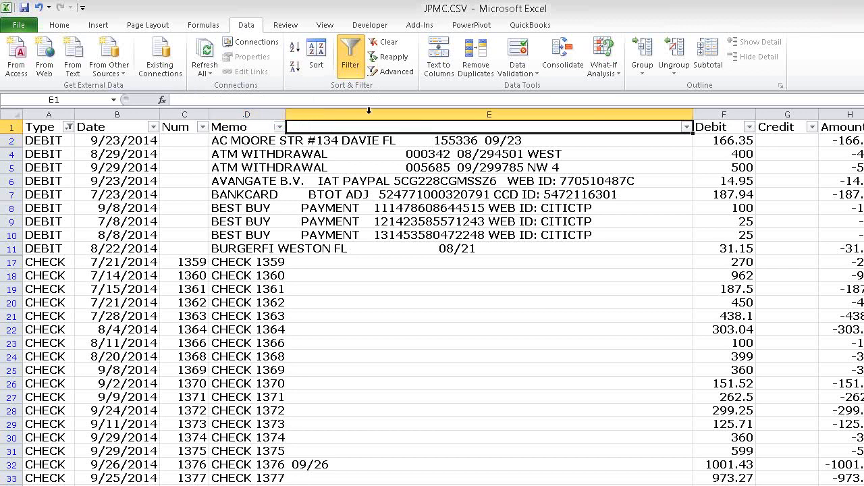
click(301, 110)
click(307, 127)
text(P)
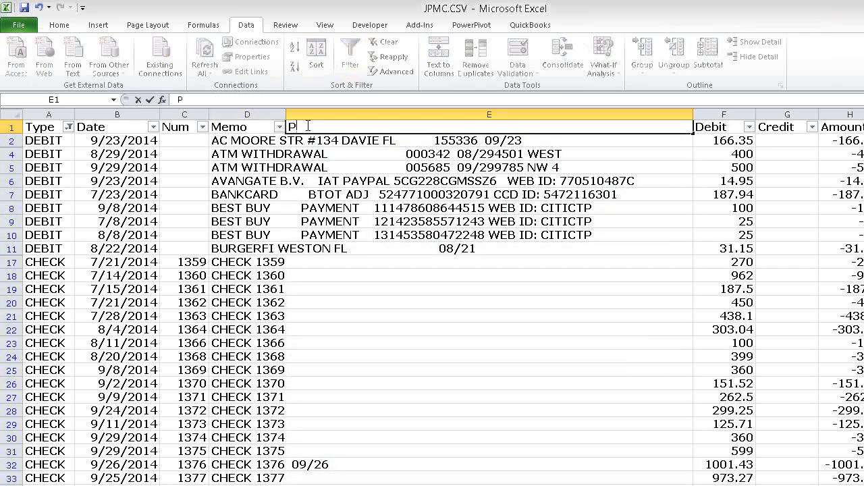
text(ayee)
key(Return)
Enter the formula =LEFT(D2,41) in E2 to take the first 41 characters of the memo as payee
text(=)
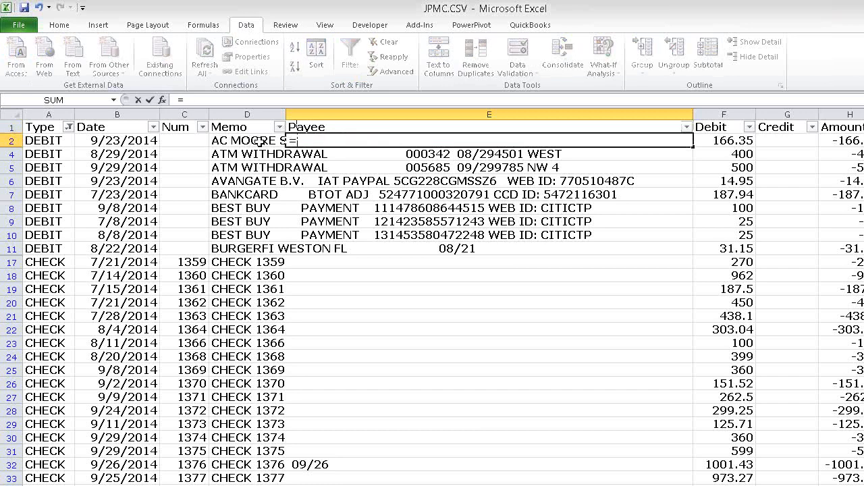
click(260, 141)
key(BackSpace)
key(BackSpace)
text(left()
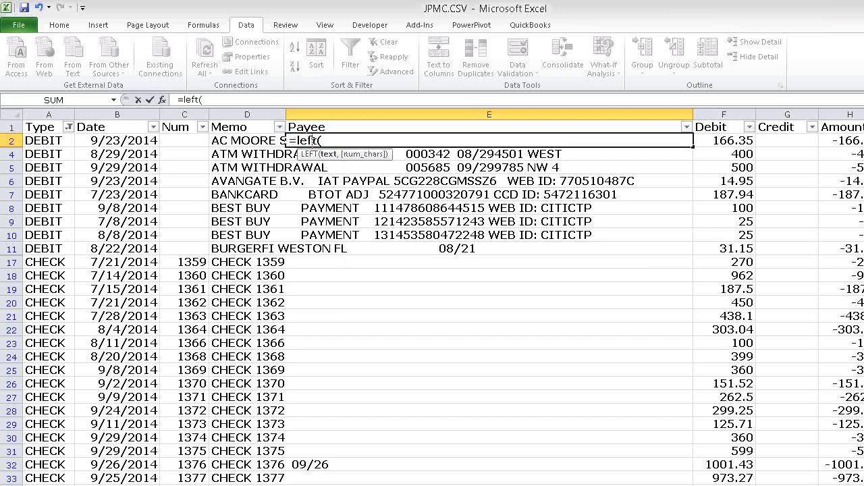
click(241, 139)
text(,)
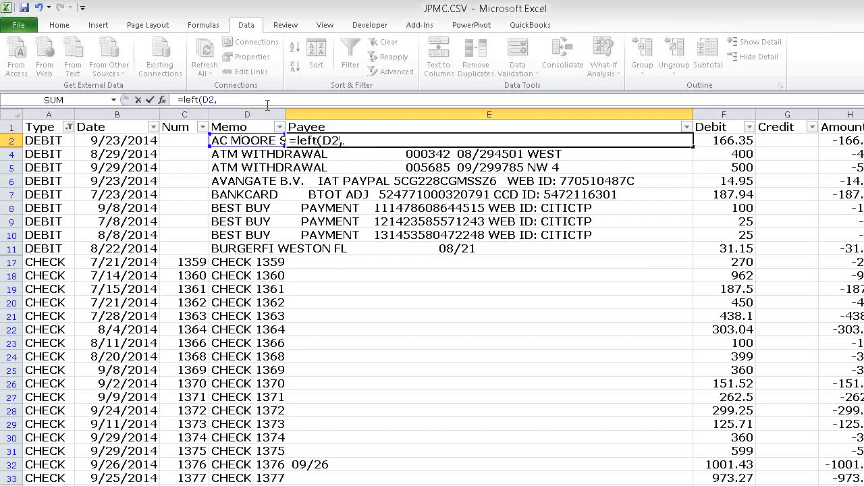
text(41))
key(Return)
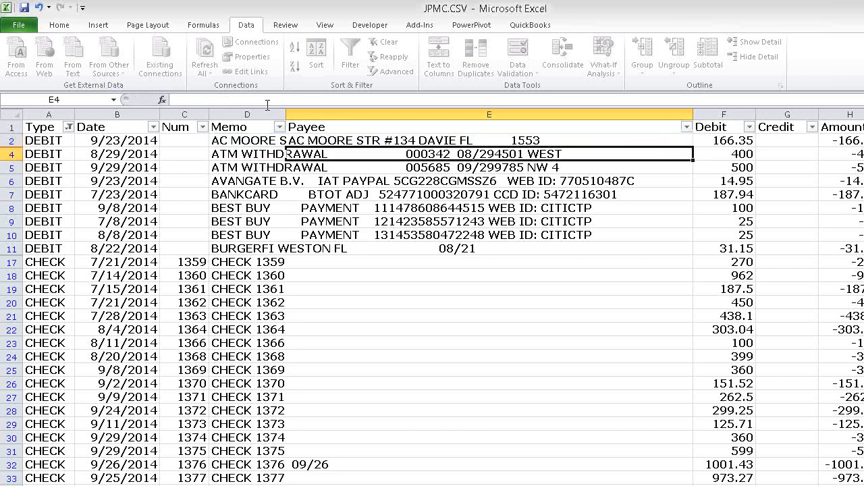
Fill the Payee formula down the filtered rows, compare it with the widened Memo column, and narrow Memo again
click(424, 136)
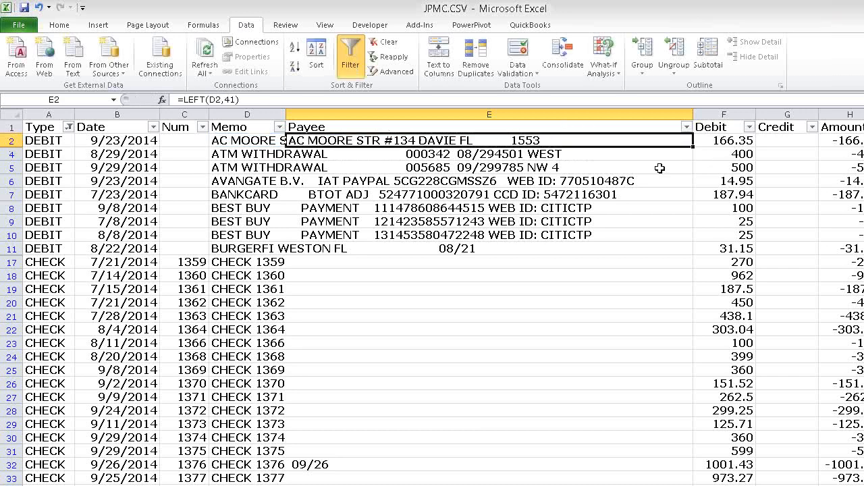
double_click(694, 146)
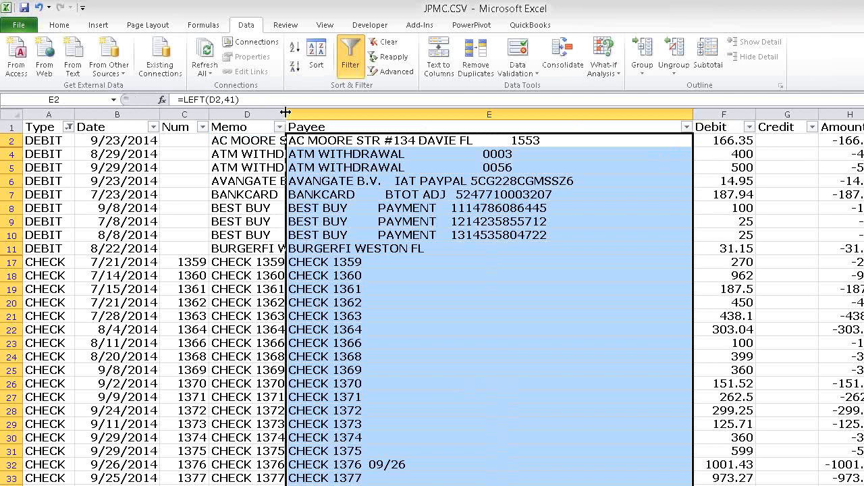
drag(286, 115, 561, 115)
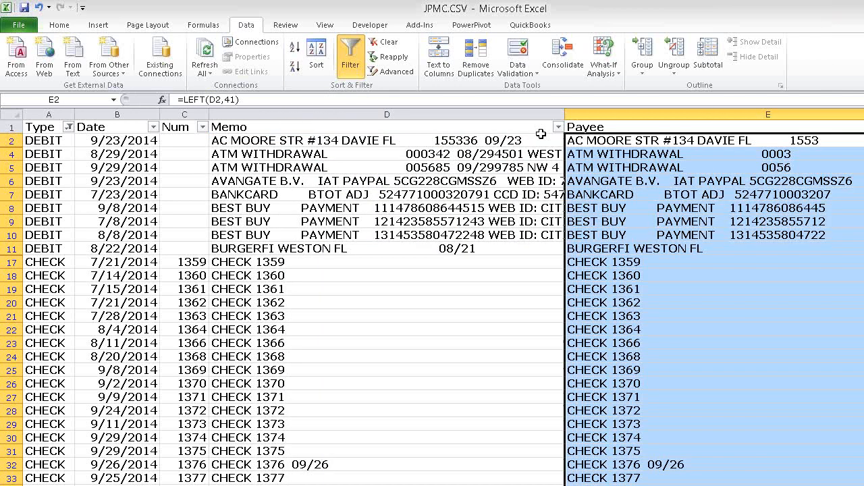
click(473, 223)
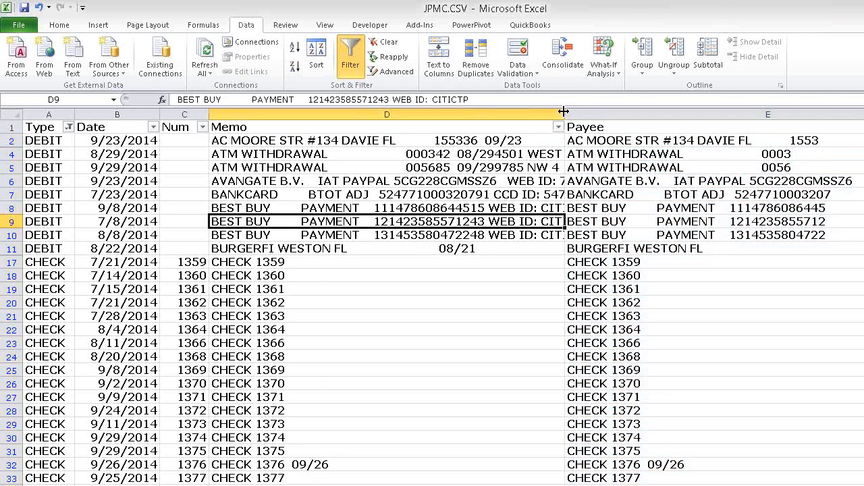
drag(564, 114, 293, 112)
Try to copy the filtered Payee column and paste it back over itself
click(417, 114)
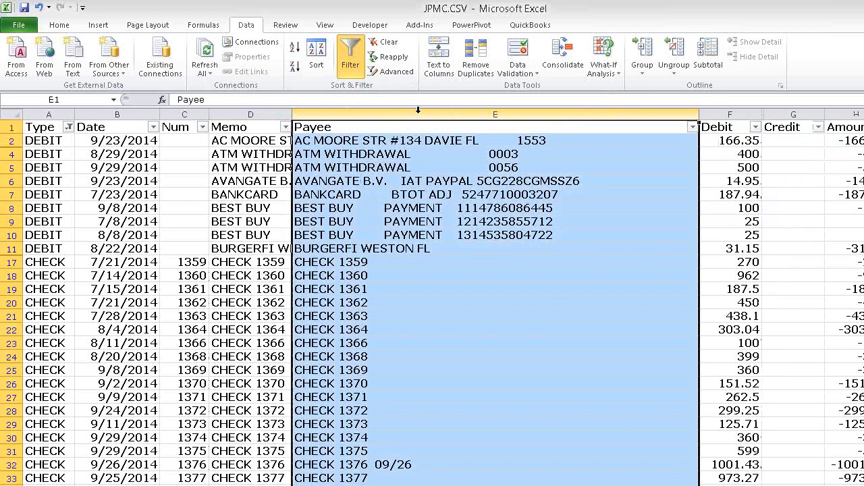
right_click(326, 112)
click(373, 134)
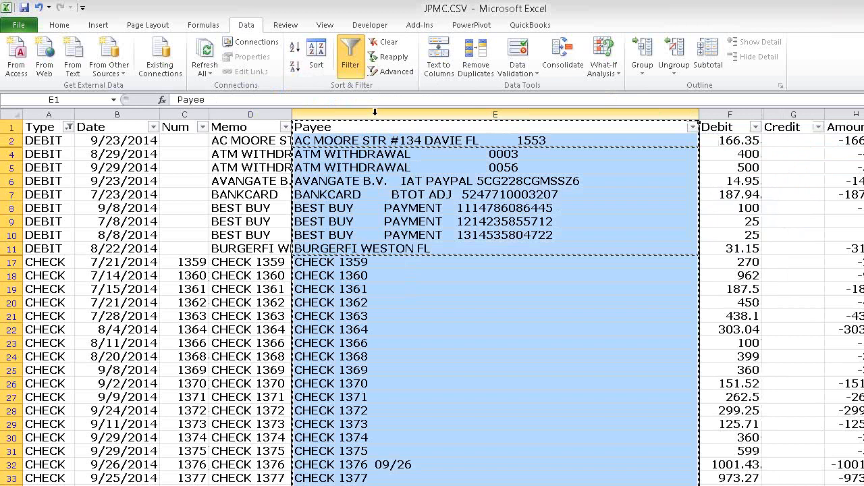
right_click(376, 114)
click(283, 168)
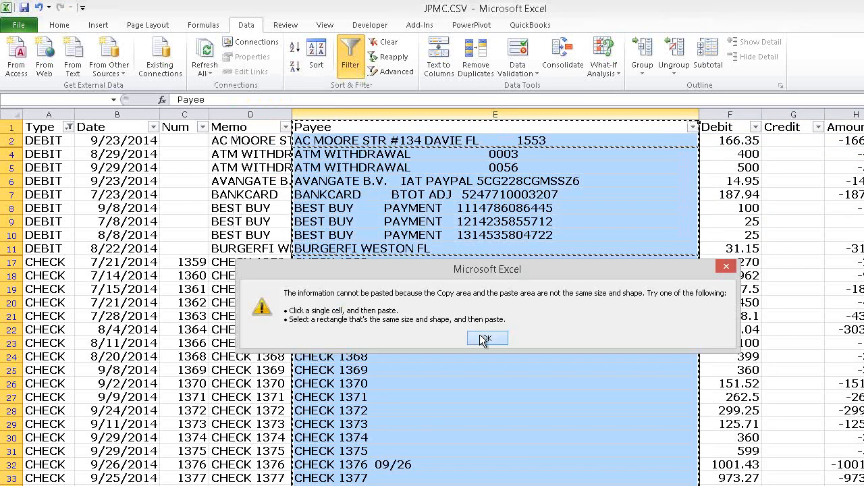
click(488, 340)
click(351, 115)
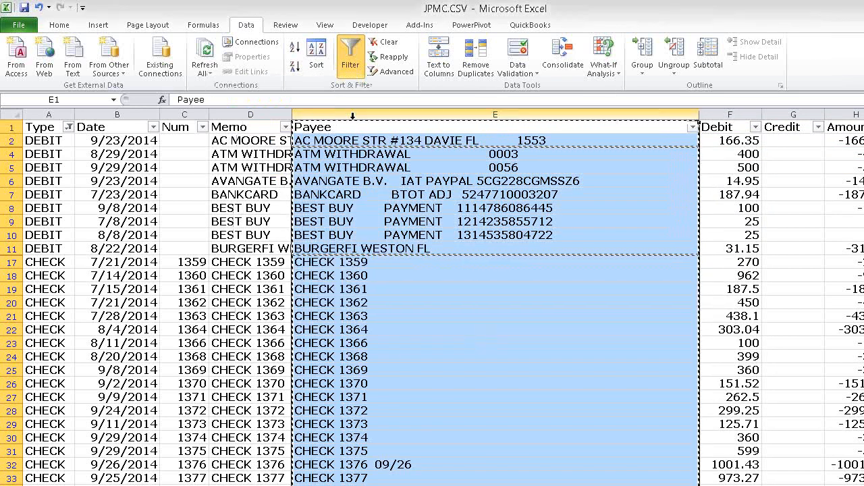
Sort the rows by Type from A to Z and clear the filter on the Type column
click(69, 127)
click(54, 144)
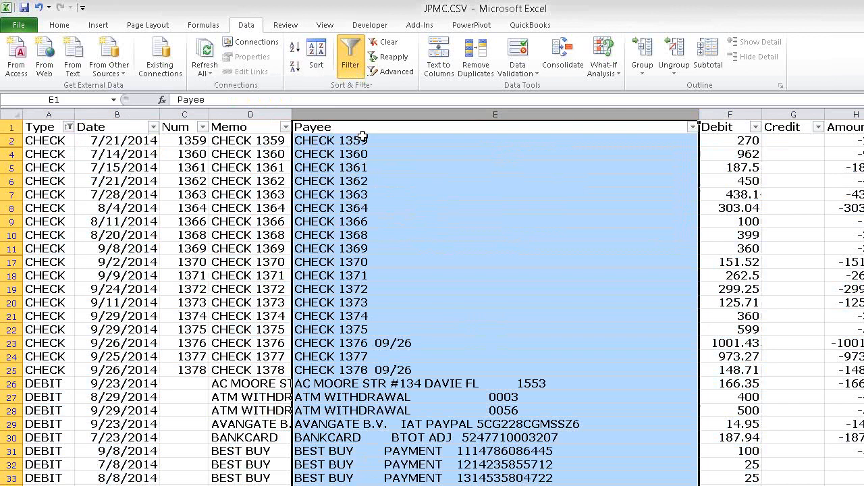
click(364, 138)
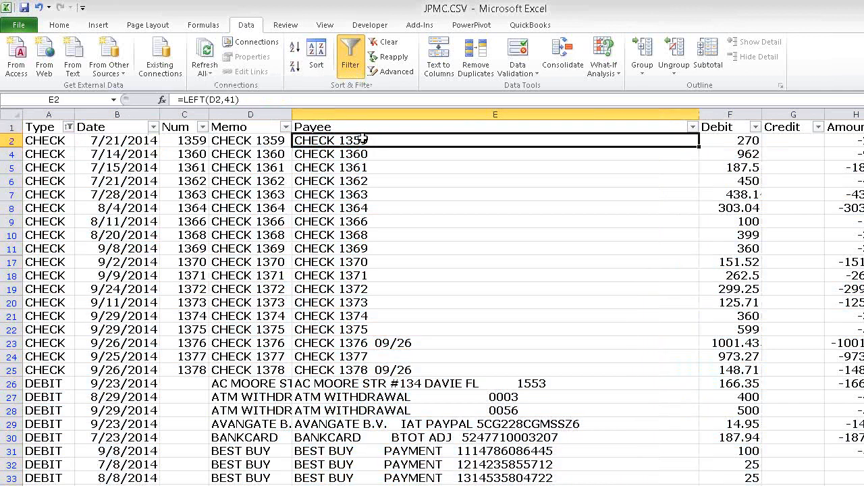
click(68, 127)
click(54, 190)
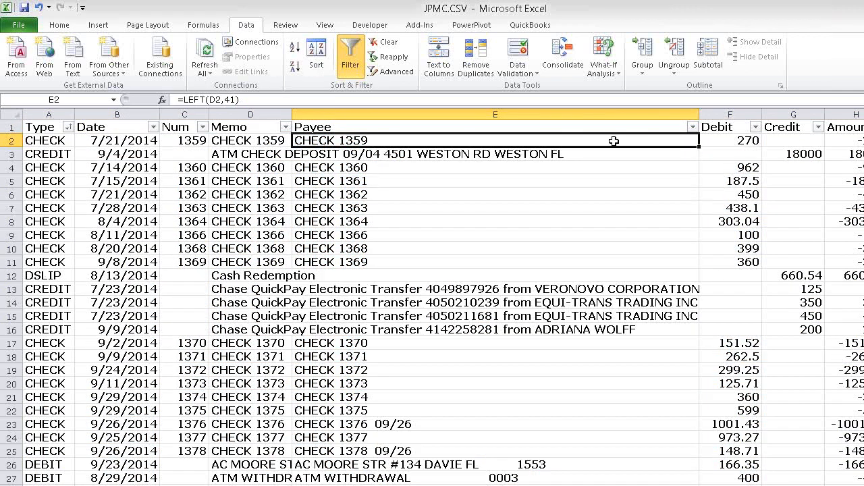
Fill the =LEFT(D2,41) formula from E2 down the Payee column through all transaction rows
drag(700, 145, 695, 485)
scroll(432, 303, down, 7)
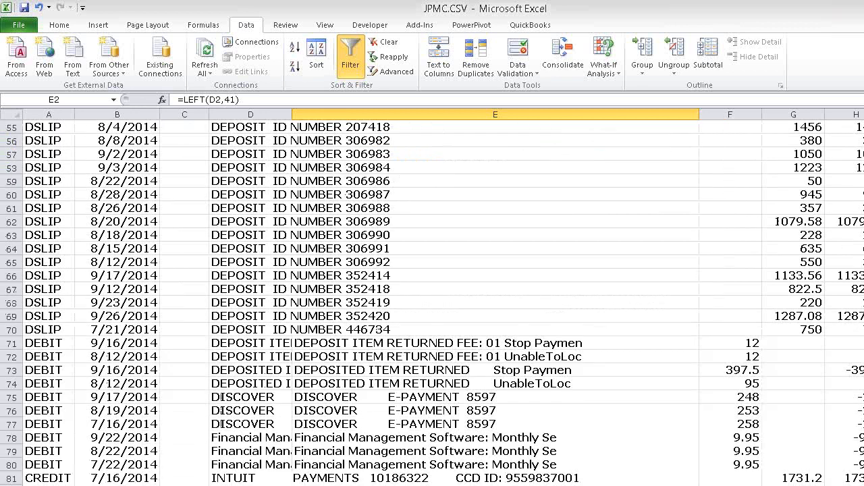
scroll(60, 437, down, 7)
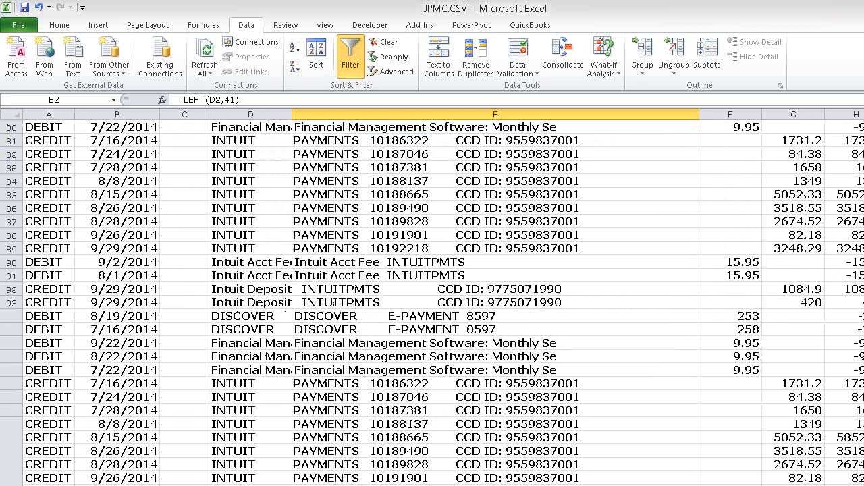
scroll(60, 438, down, 2)
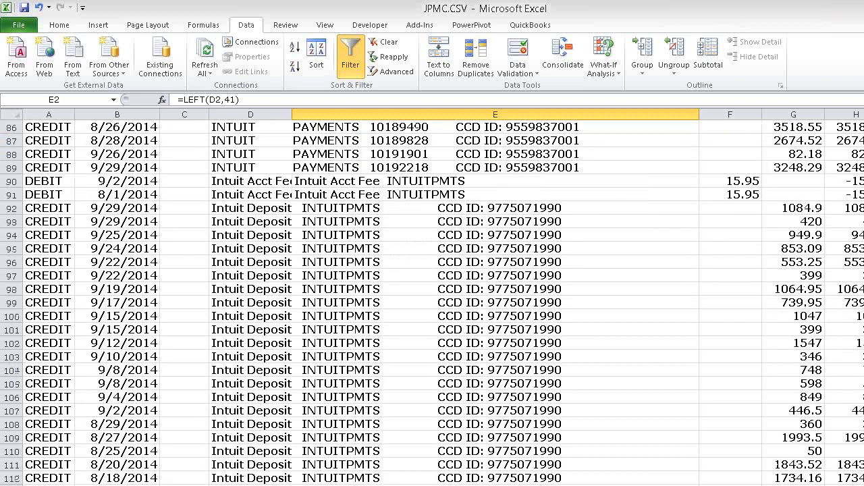
drag(696, 485, 696, 485)
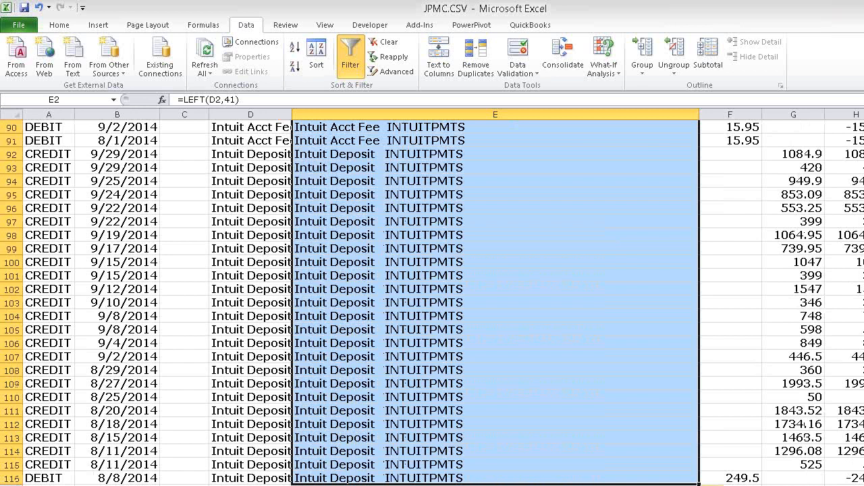
double_click(699, 484)
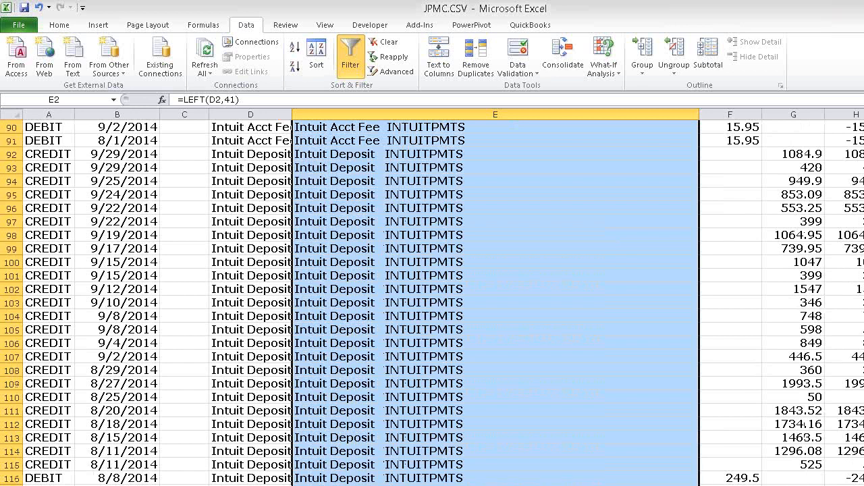
Copy the whole Payee column and paste it over itself as values, replacing the formulas with plain text
scroll(494, 300, up, 20)
click(368, 112)
right_click(368, 113)
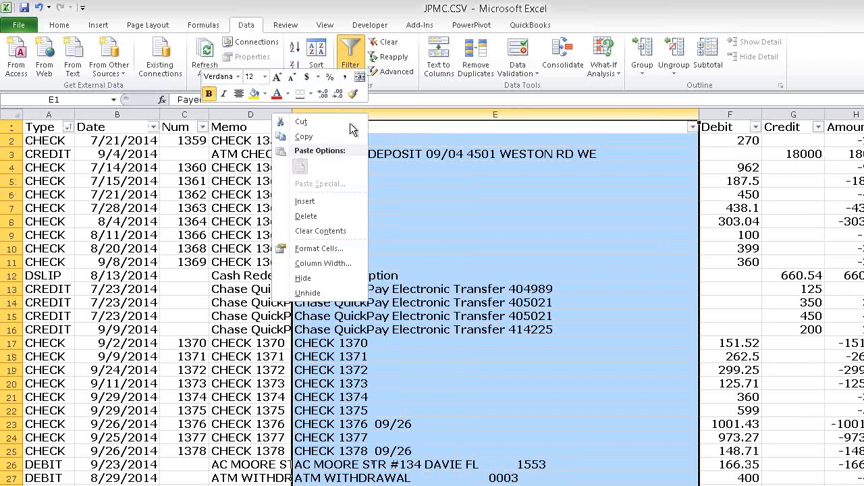
click(316, 136)
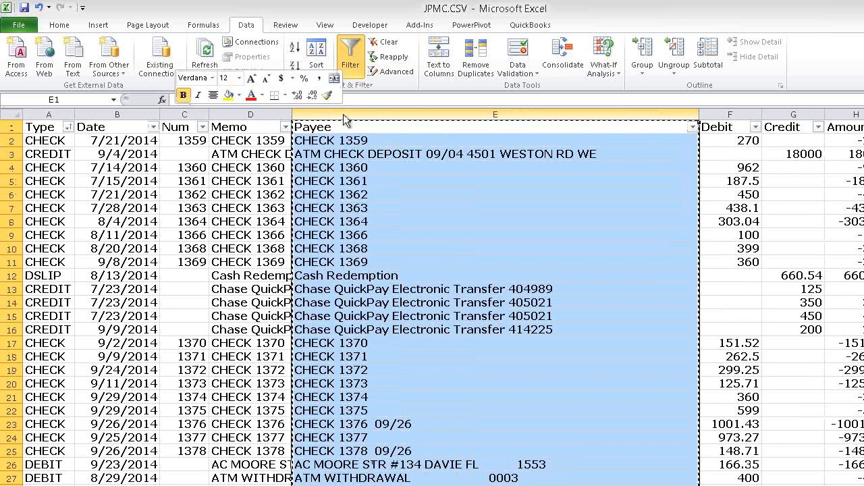
right_click(342, 120)
click(250, 167)
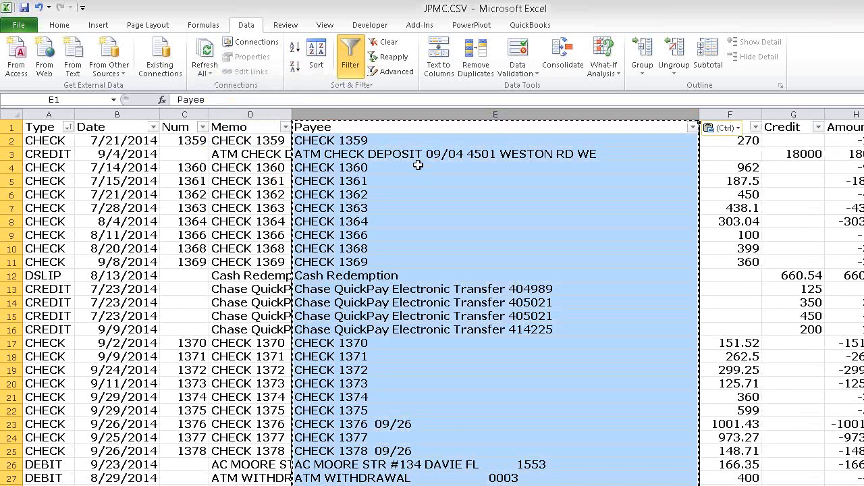
click(417, 154)
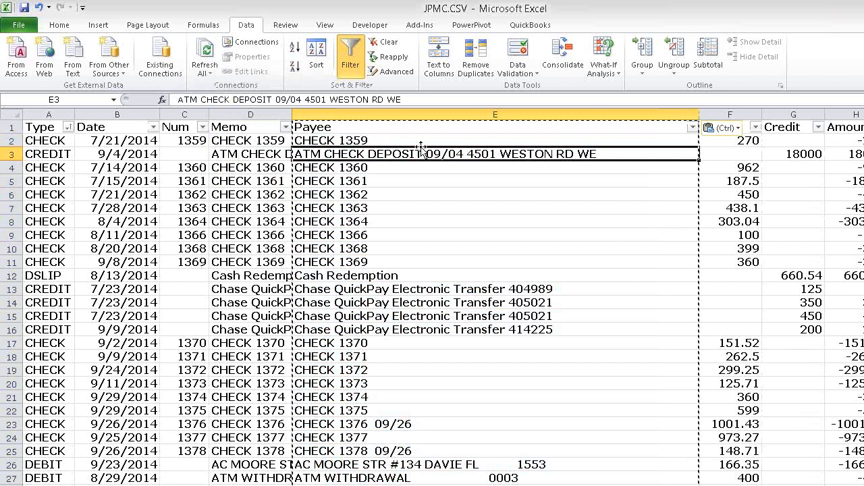
click(361, 141)
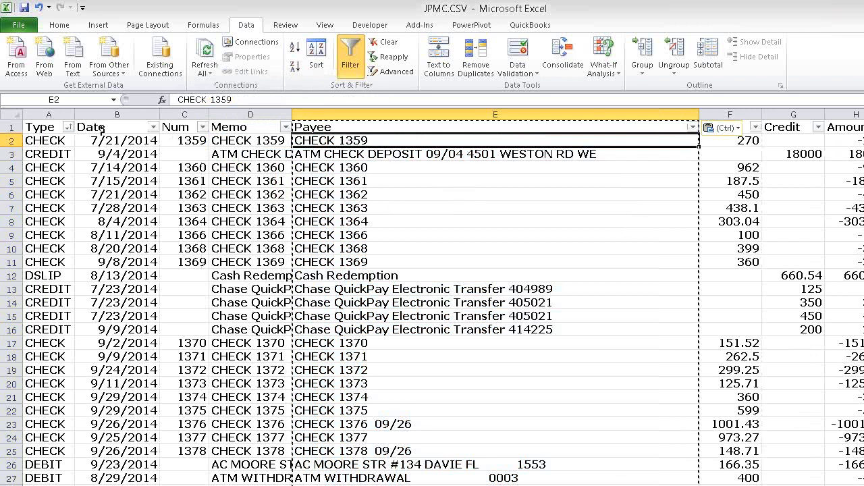
Filter the Type column to show only CHECK and DEBIT rows, and clear the copy marquee
click(68, 127)
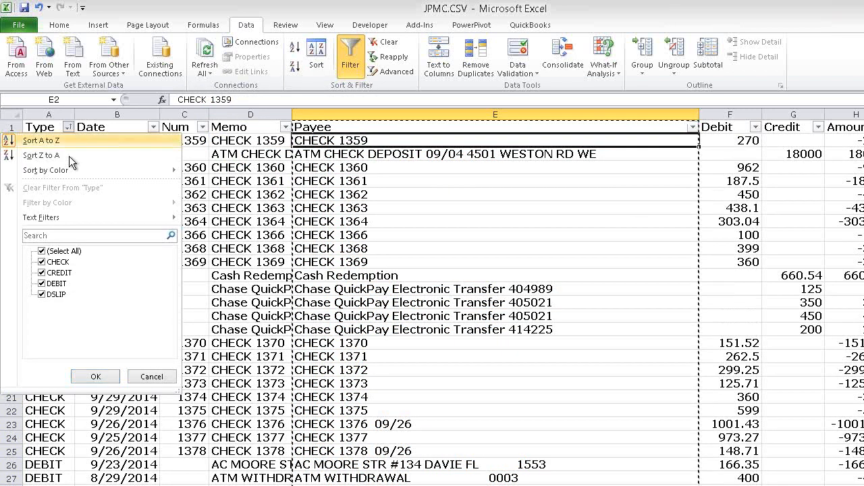
click(41, 251)
click(42, 262)
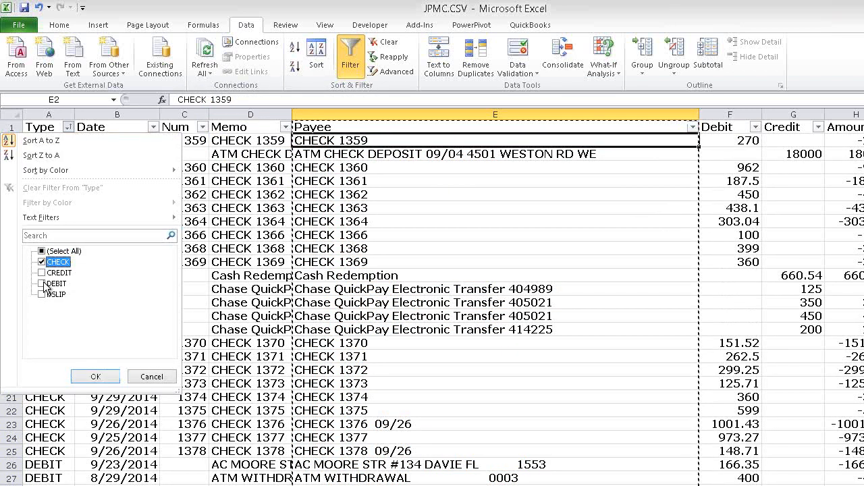
click(42, 283)
click(98, 373)
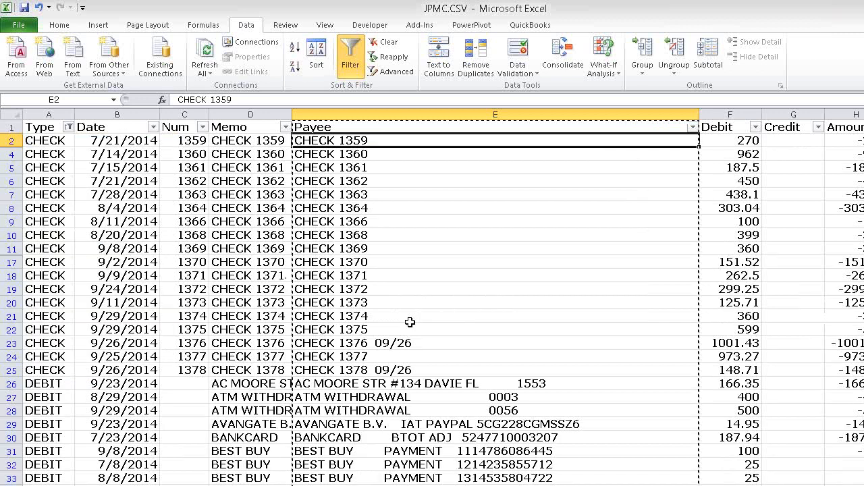
click(410, 322)
click(793, 249)
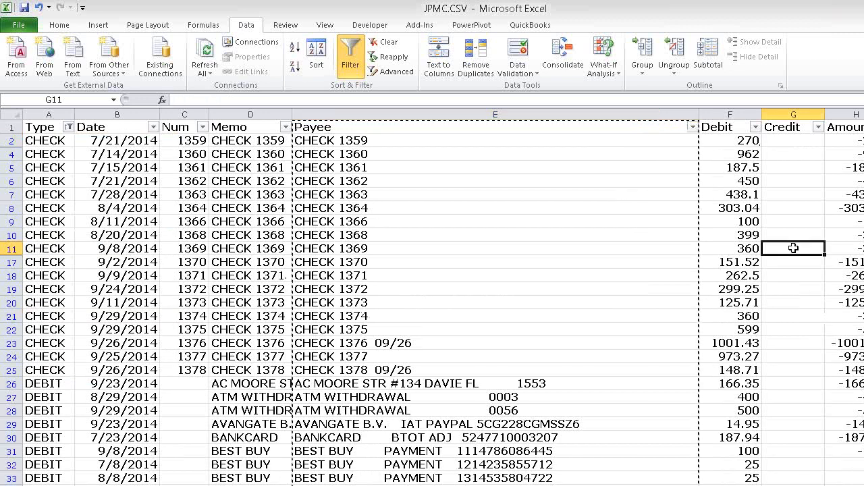
key(Escape)
Shorten the payee in E26 to AC MOORE by removing the store, city and trailing number text
click(380, 385)
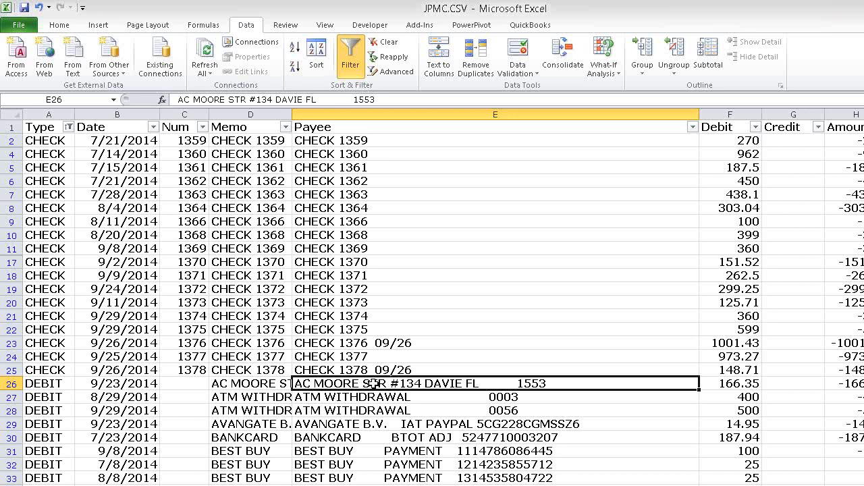
drag(227, 99, 425, 103)
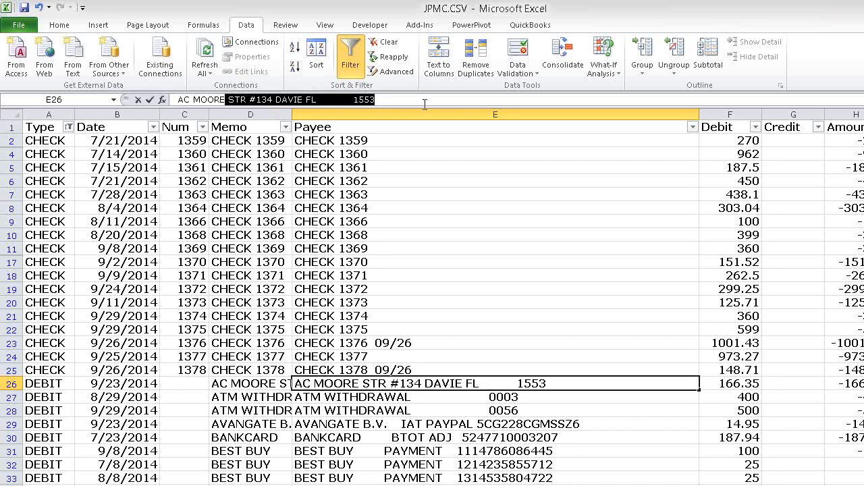
key(BackSpace)
key(Return)
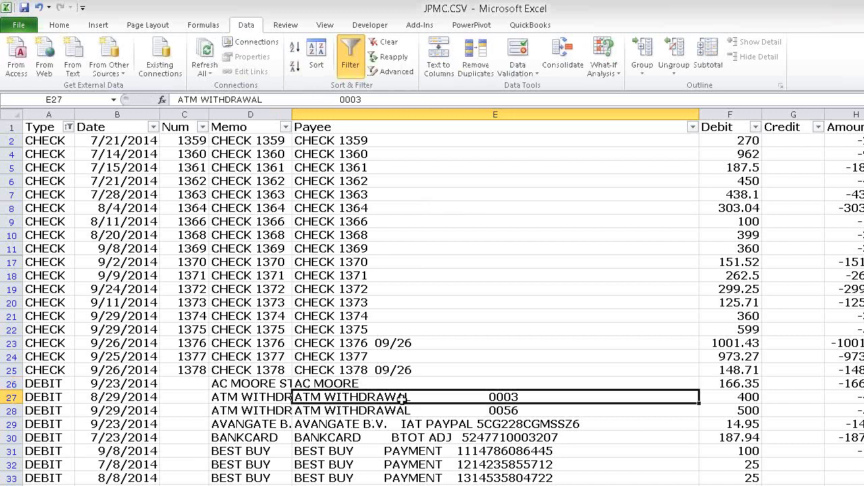
Shorten the payee in E27 to ATM WITHDRAWAL and fill it down to E28
double_click(402, 399)
drag(401, 398, 547, 424)
key(BackSpace)
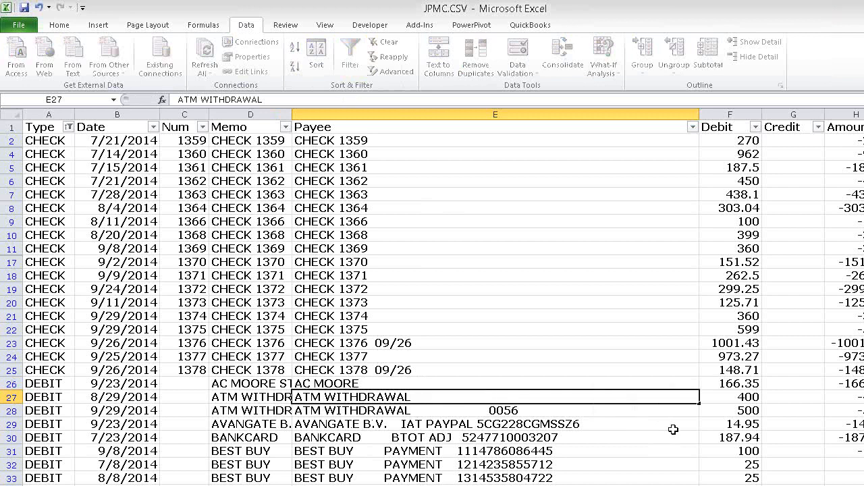
key(Return)
click(677, 400)
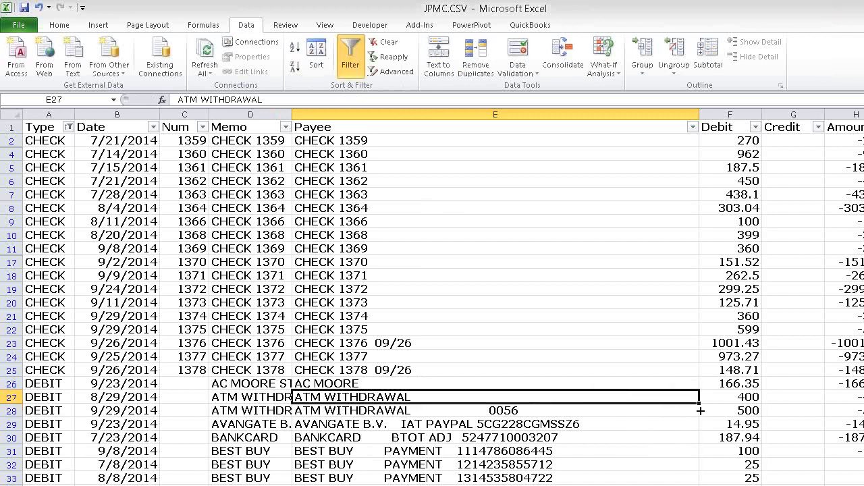
drag(700, 411, 700, 413)
click(409, 440)
Shorten the payee in E31 to BEST BUY and fill it down through E33
double_click(363, 451)
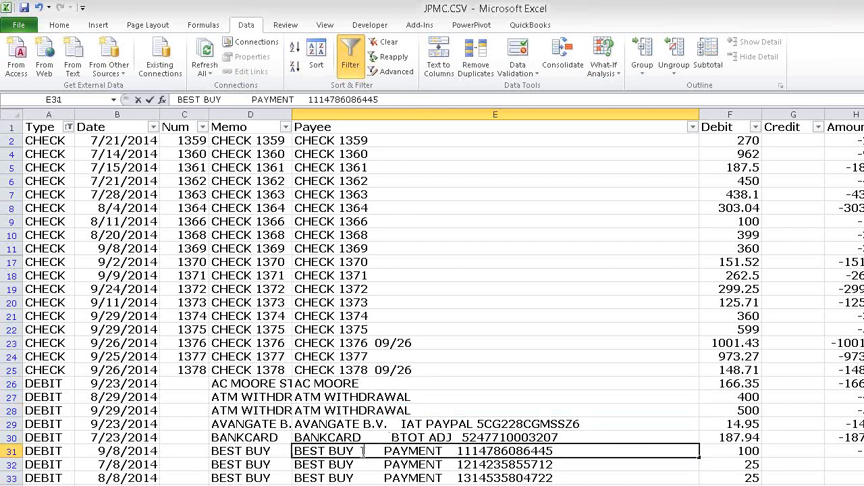
drag(363, 451, 557, 451)
key(BackSpace)
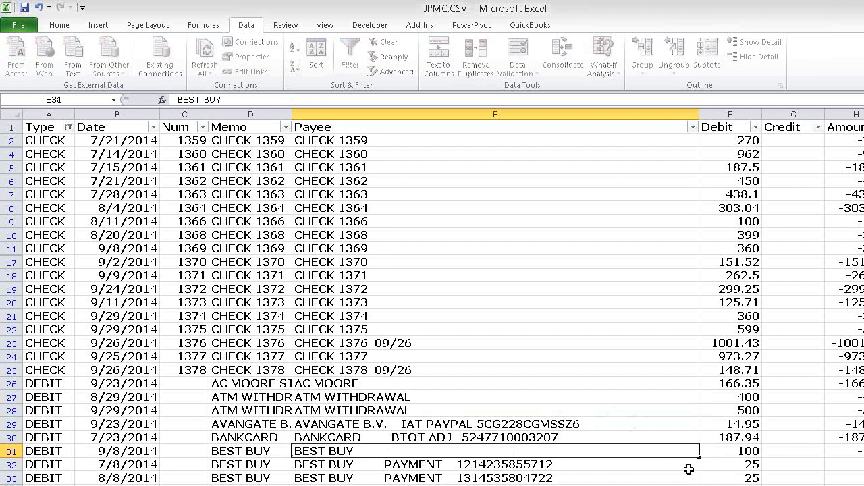
key(Return)
click(690, 454)
drag(699, 457, 693, 482)
click(458, 413)
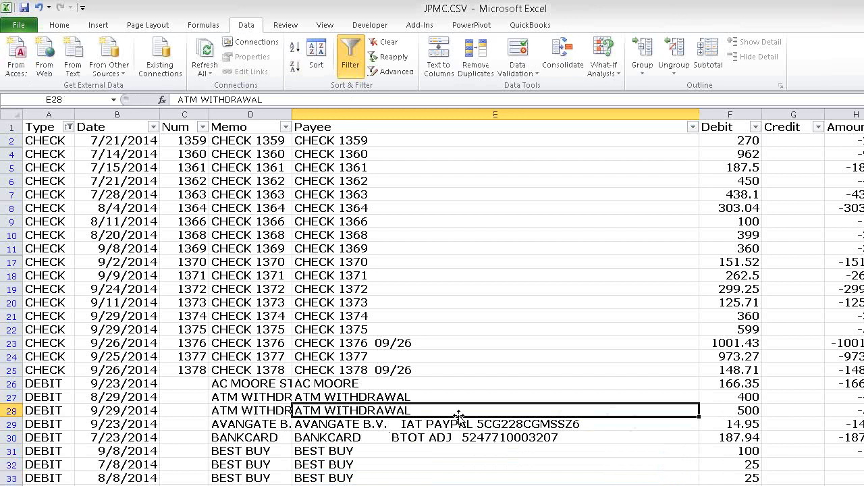
Copy the entire filtered Payee column, including its header
click(358, 113)
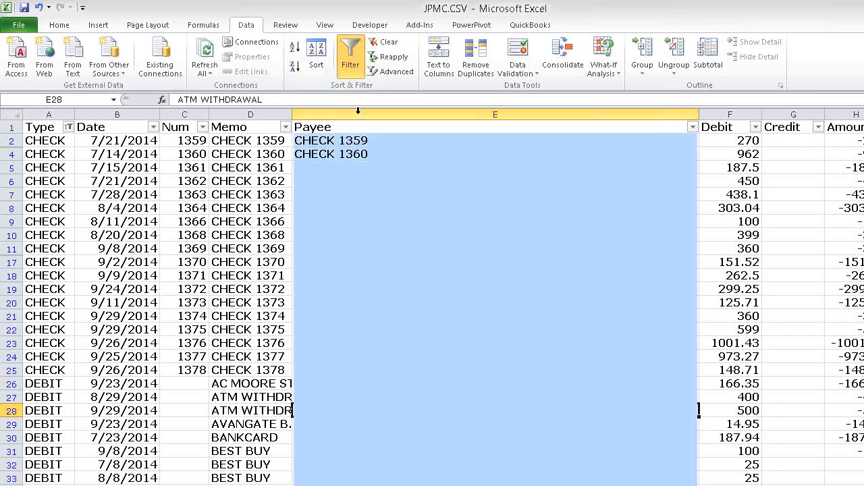
right_click(351, 173)
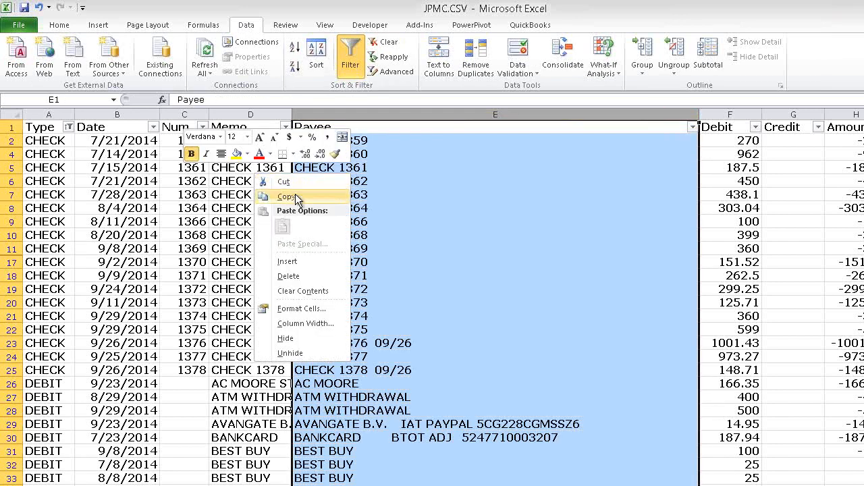
click(291, 195)
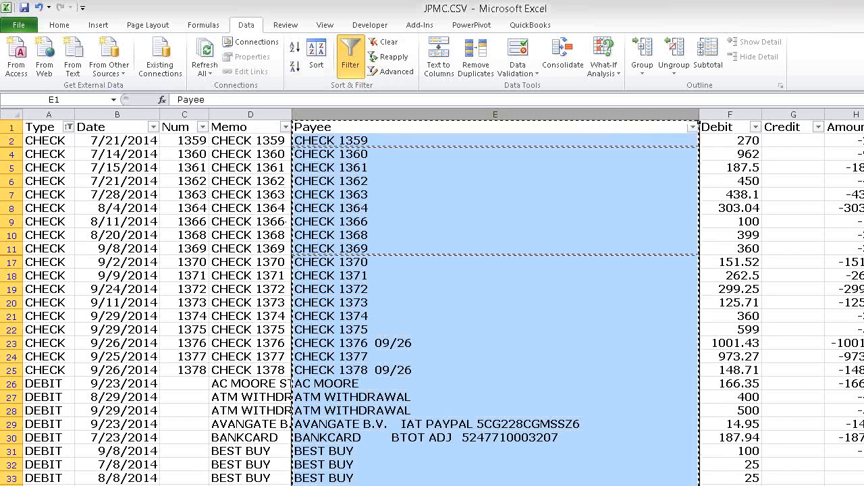
Switch to QuickBooks, open Add/Edit Multiple List Entries for the Vendors list, and dismiss the time saving tip
key(alt+Tab)
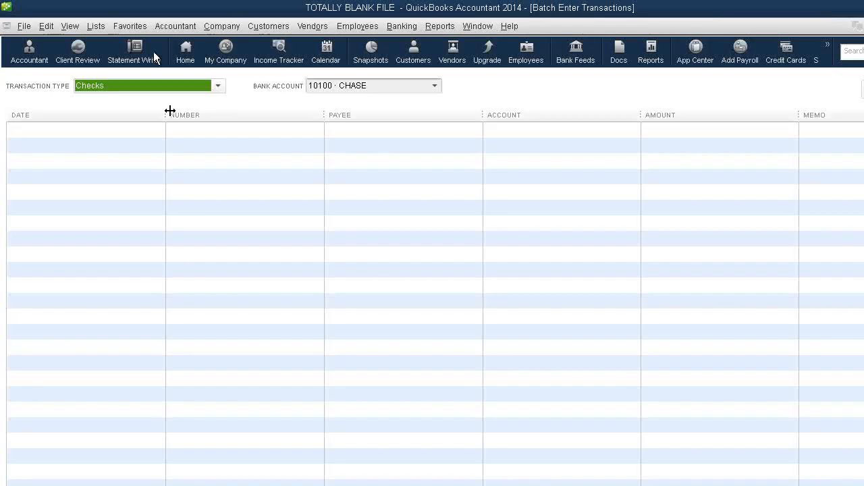
click(95, 26)
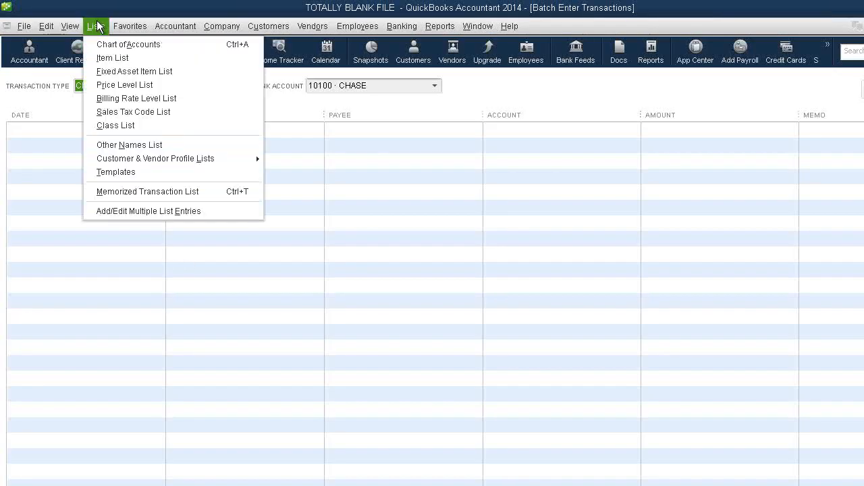
click(133, 210)
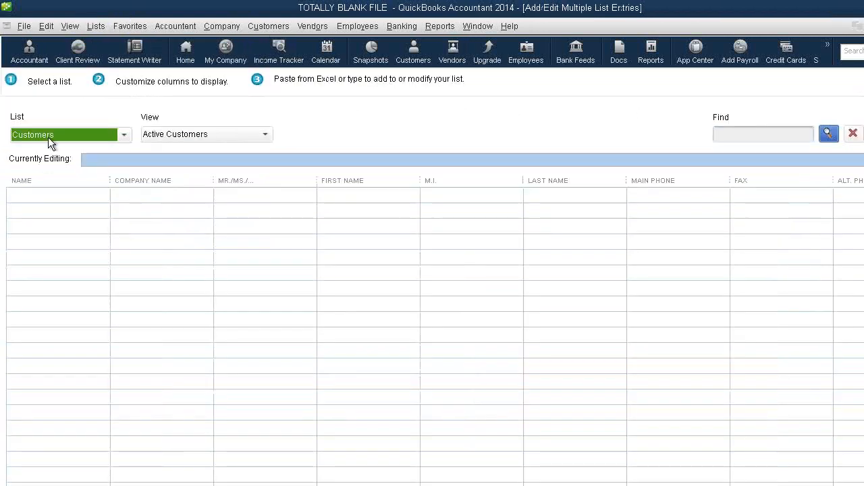
click(48, 137)
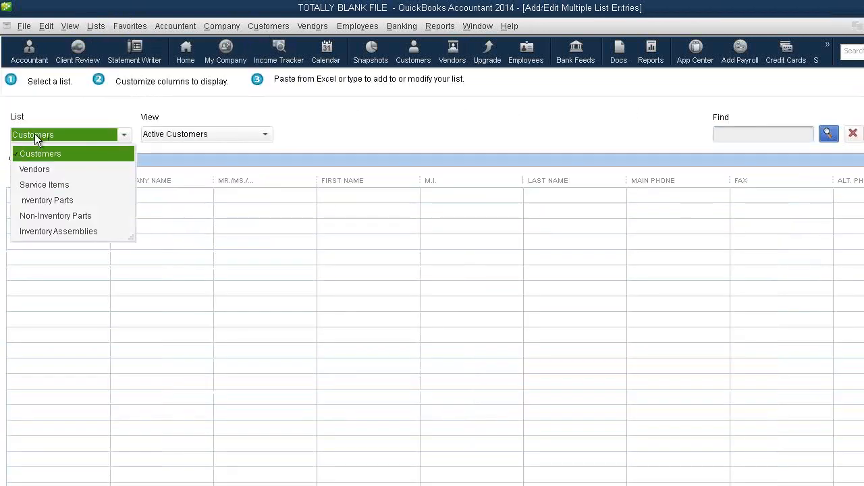
click(34, 171)
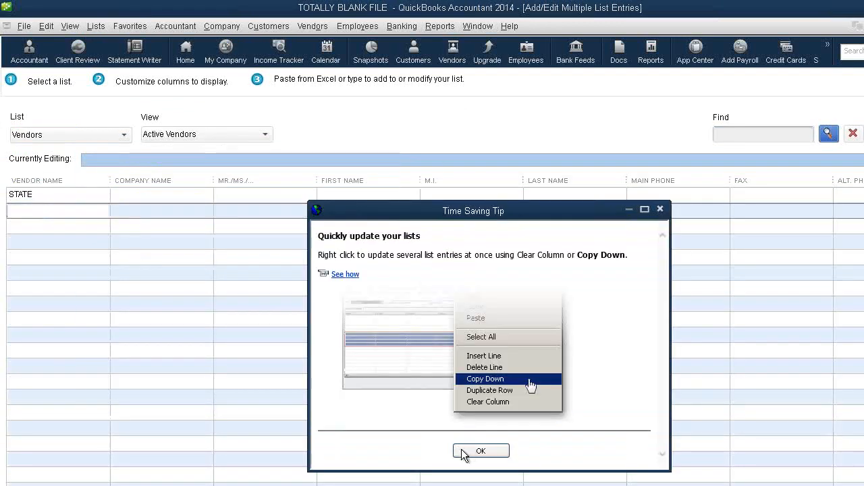
click(465, 450)
click(33, 208)
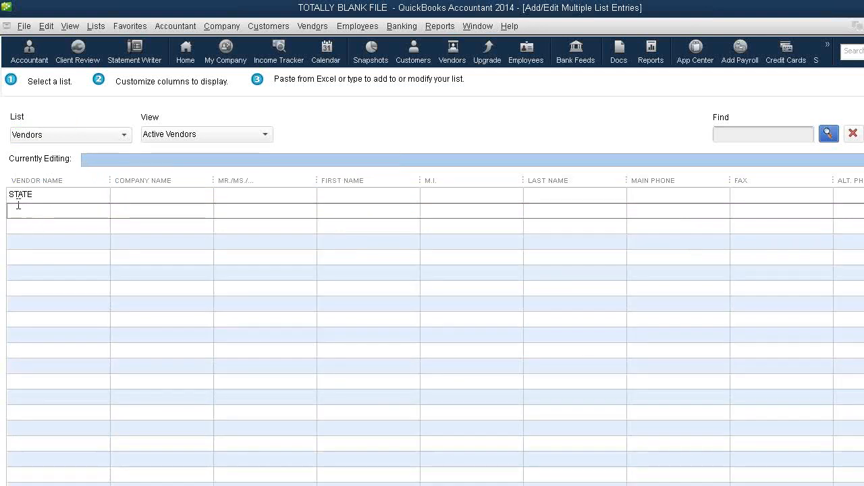
Paste the copied payees into the Vendor Name column below the STATE entry and save the vendor records
click(16, 208)
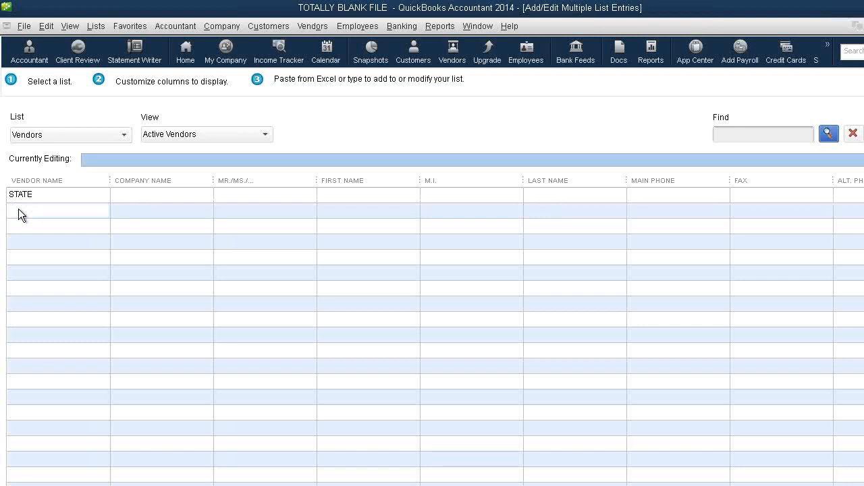
right_click(18, 209)
click(42, 245)
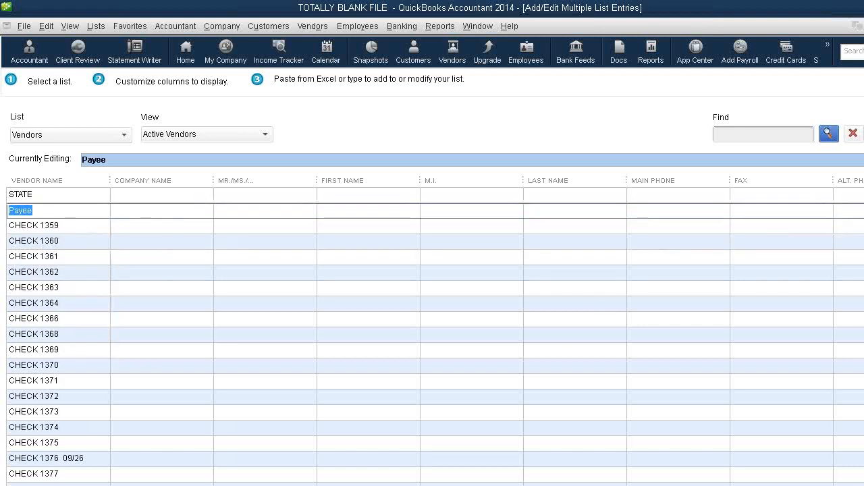
scroll(435, 335, down, 5)
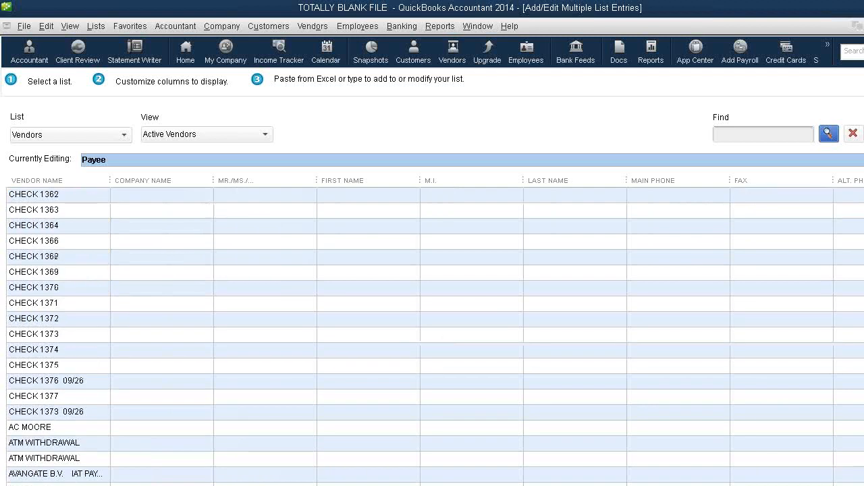
scroll(435, 336, down, 6)
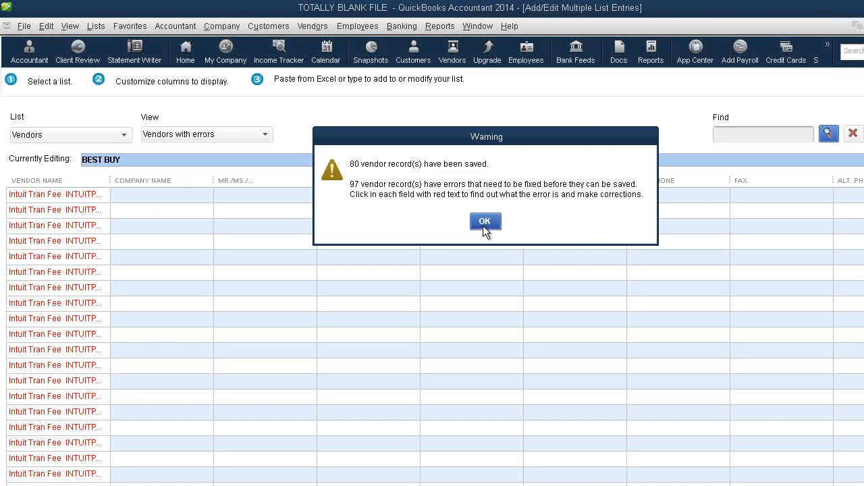
Dismiss the save message, open the Vendor Center, widen the vendor list, and examine the imported vendor names
click(484, 221)
click(312, 25)
click(323, 46)
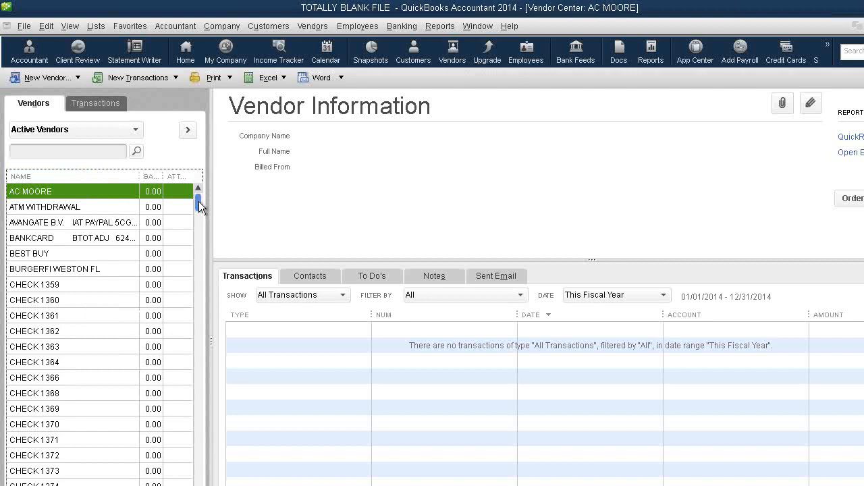
drag(198, 201, 219, 451)
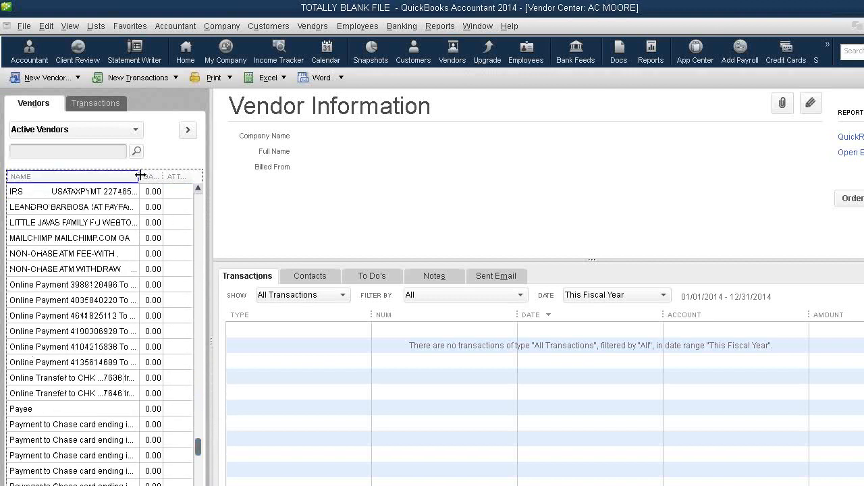
drag(329, 185, 408, 311)
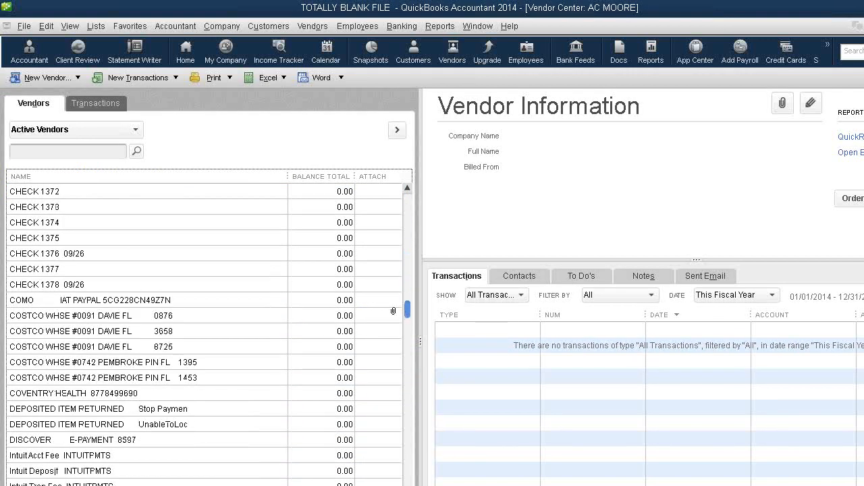
click(185, 317)
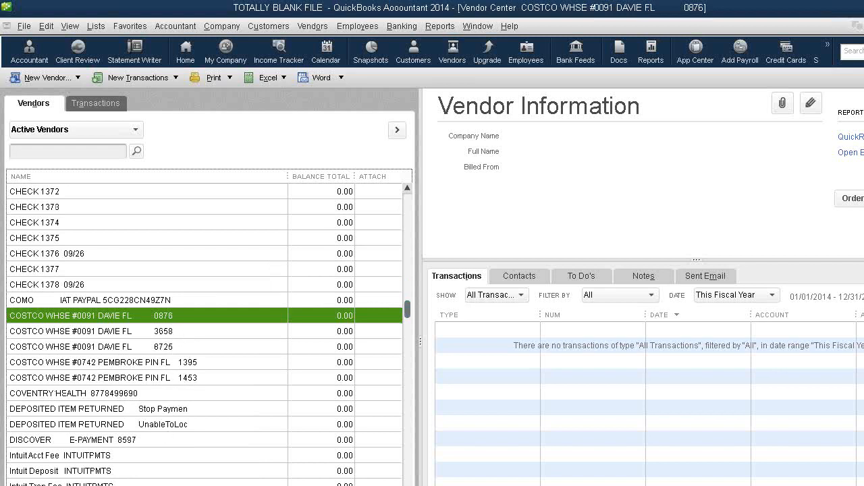
Close the Vendor Center and the Add/Edit Multiple List Entries window without saving the remaining vendor records
key(Escape)
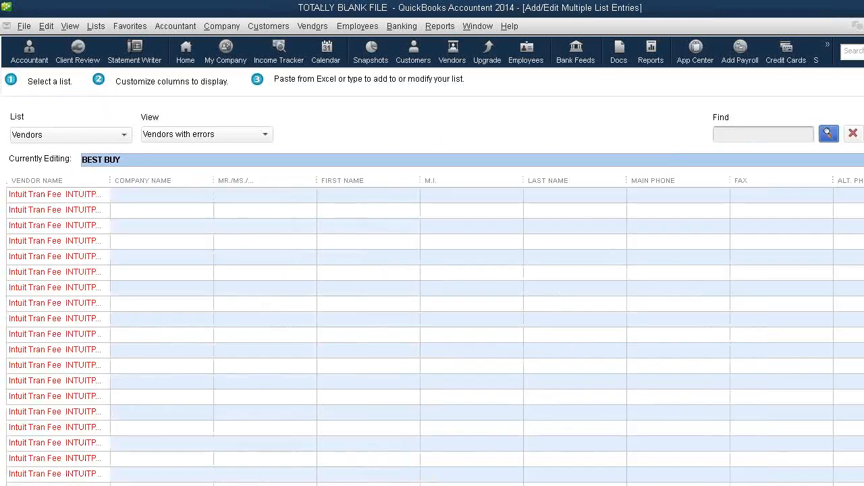
key(Escape)
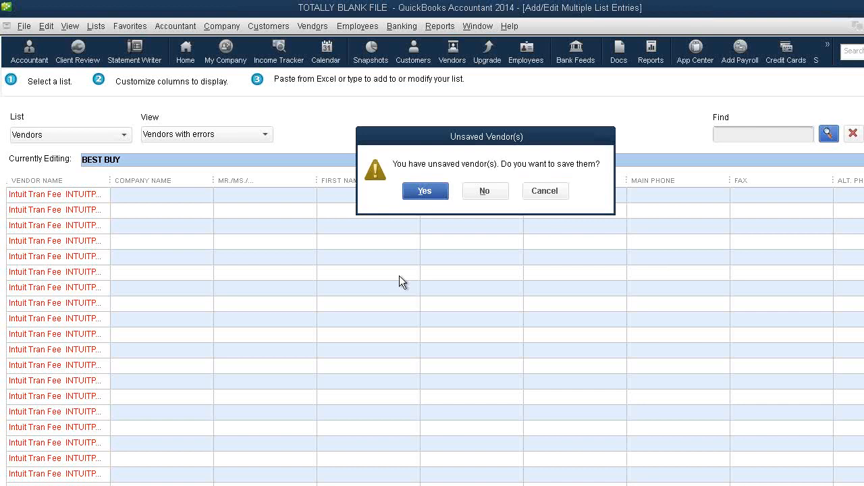
click(492, 193)
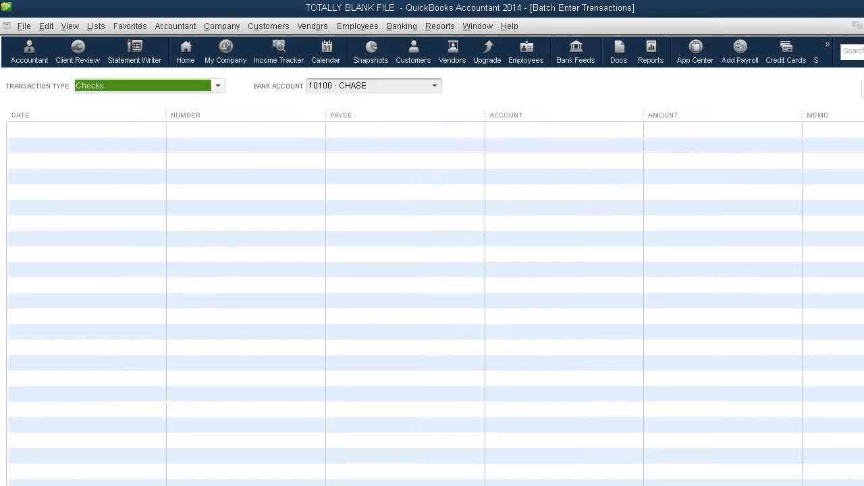
Switch to the Excel CSV and check the order of its Date, Num, Memo, Payee, and Debit columns
key(alt+Tab)
double_click(272, 222)
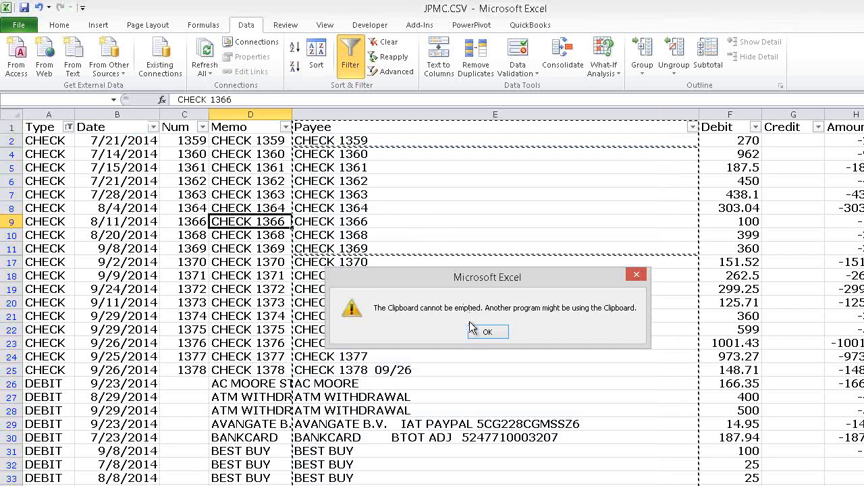
click(485, 332)
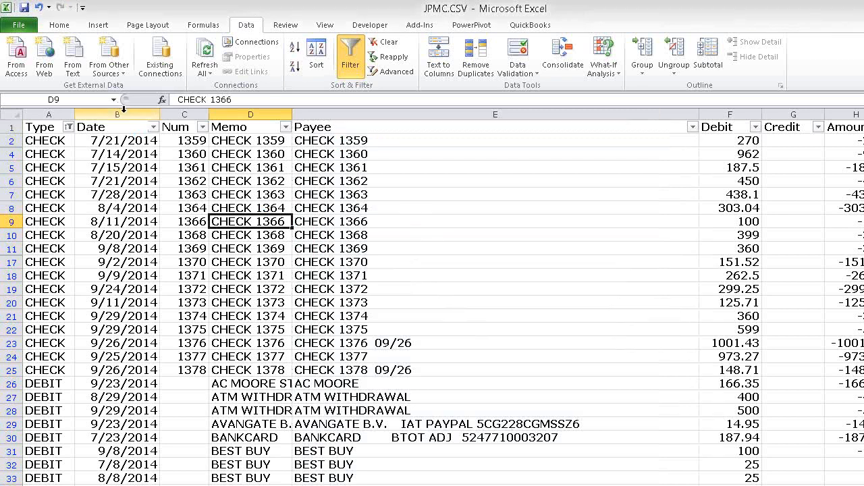
click(117, 115)
click(185, 114)
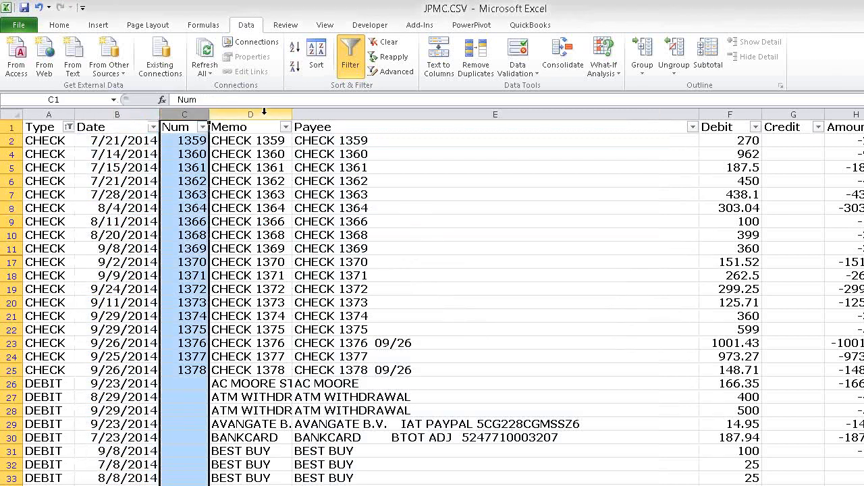
click(263, 113)
click(427, 114)
click(731, 114)
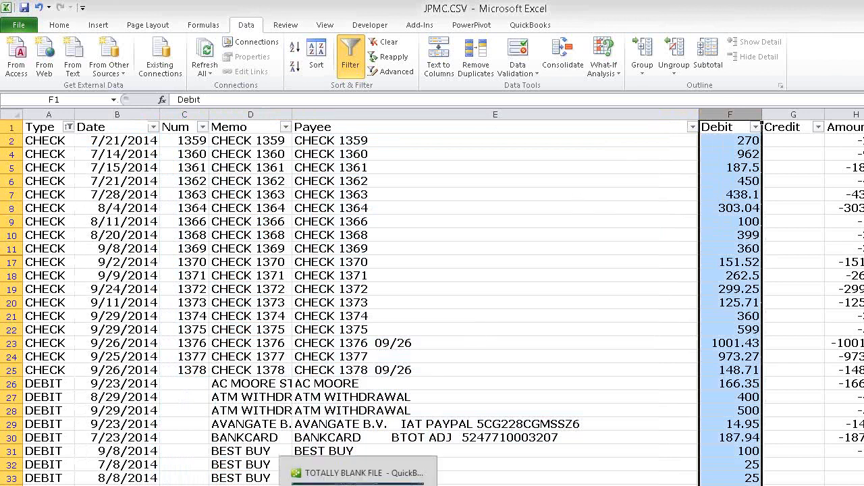
Switch to QuickBooks, customize the Batch Enter Transactions columns, and move Memo up to directly below Date
click(358, 473)
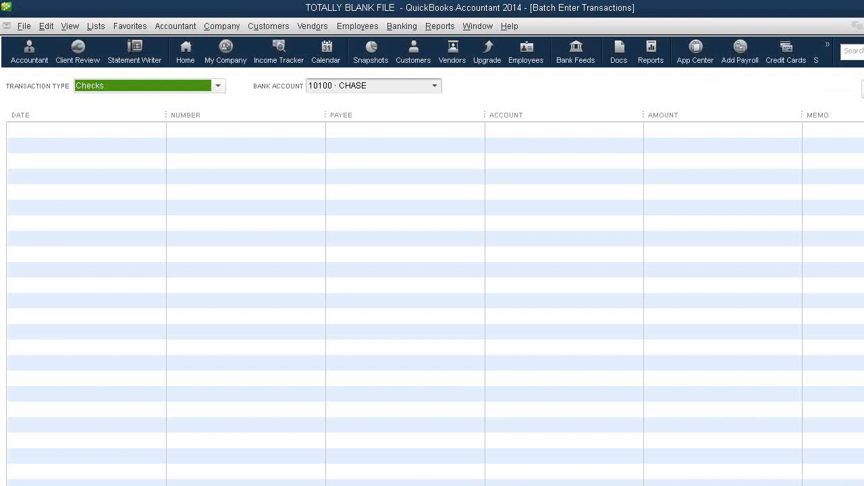
click(862, 89)
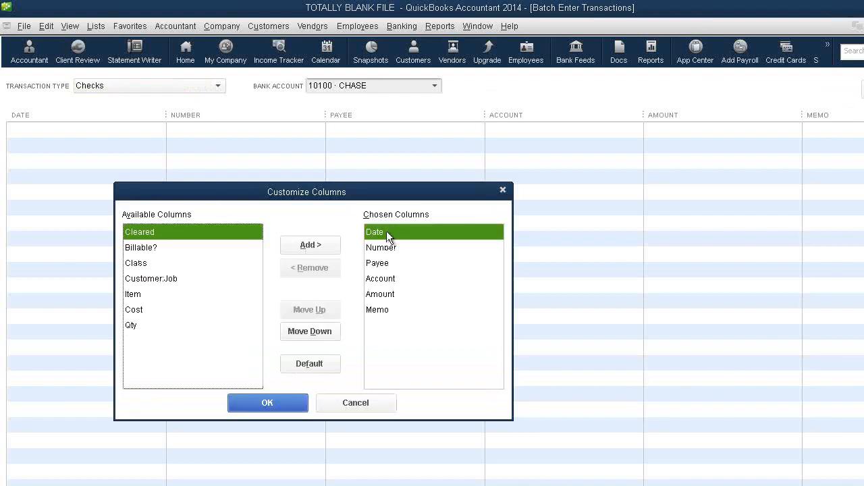
click(383, 311)
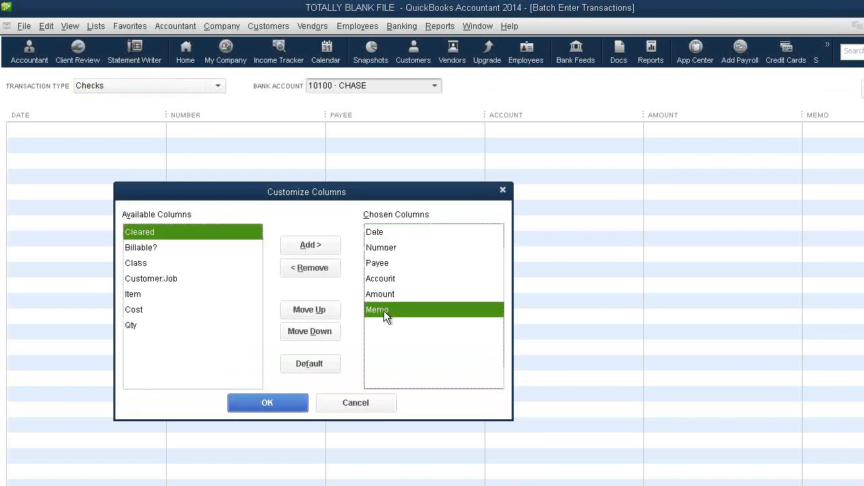
click(325, 311)
click(325, 310)
click(325, 311)
click(325, 311)
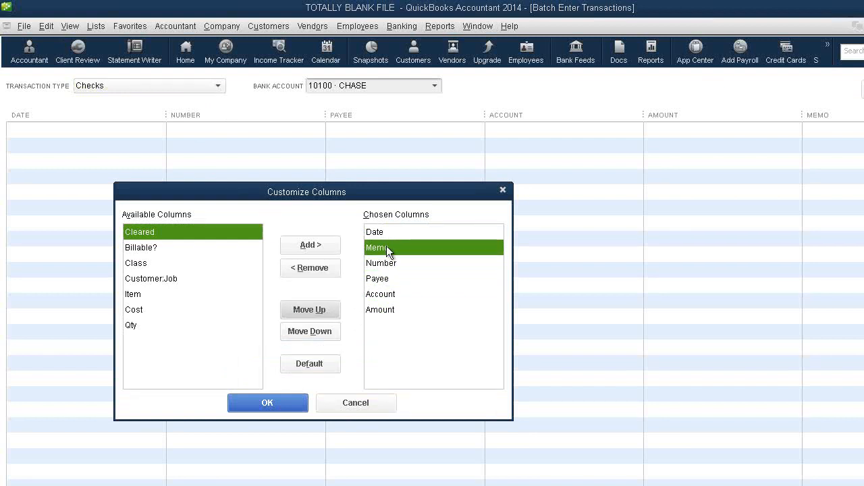
Move Number above Memo and Amount above Account in the chosen columns, and apply the column order
click(290, 484)
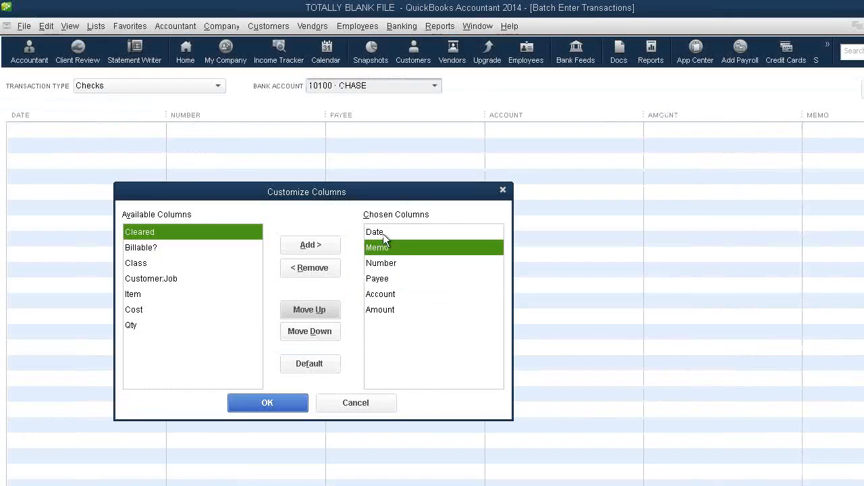
click(374, 232)
click(383, 263)
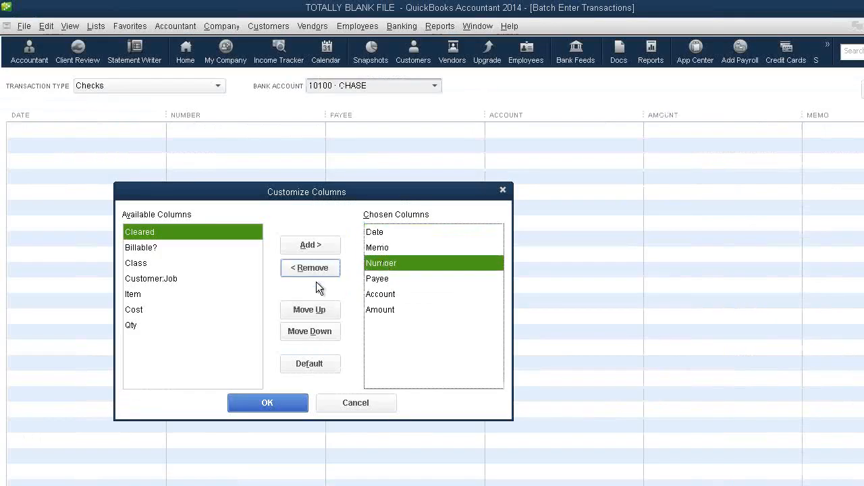
click(309, 310)
click(384, 263)
click(385, 279)
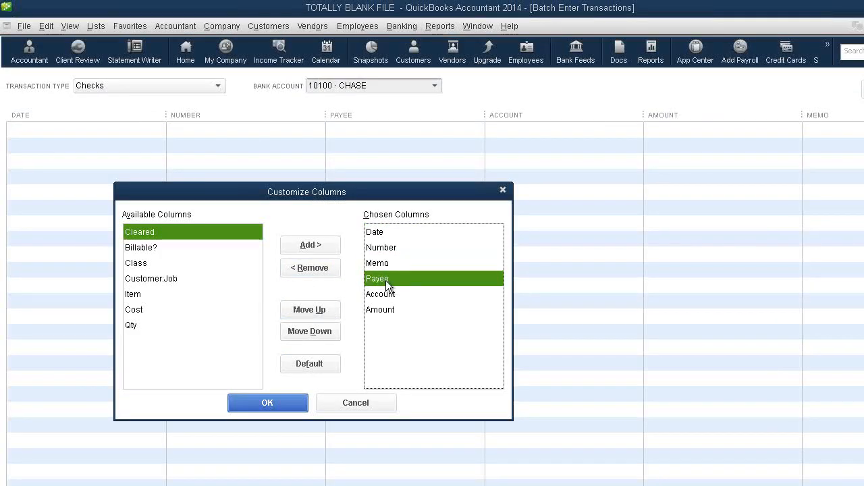
click(383, 310)
click(313, 310)
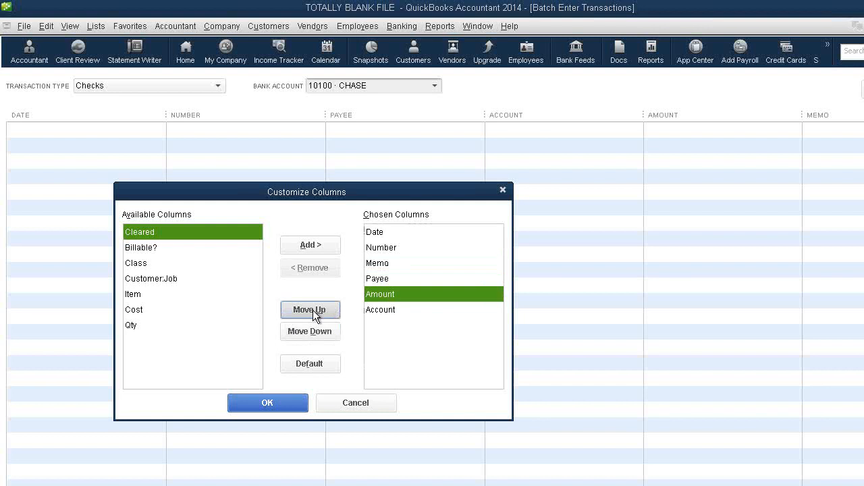
click(274, 398)
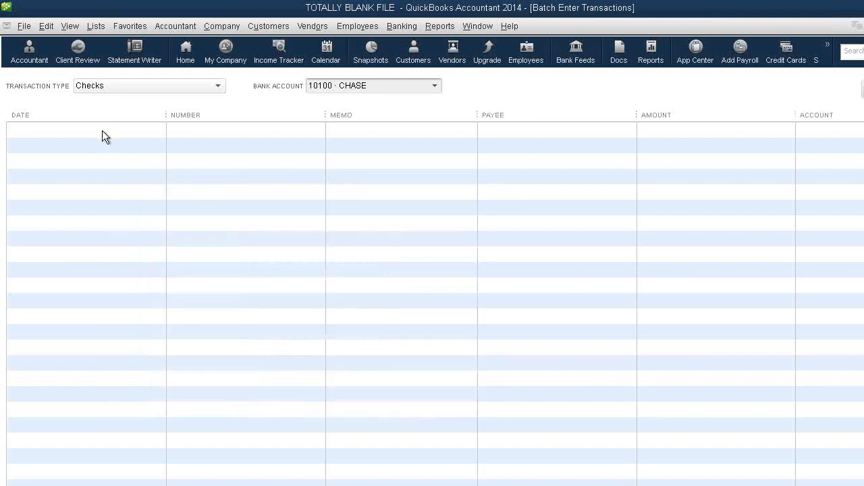
Select the first Date cell of the batch, then switch to Excel and copy the filtered range B2:F299
click(102, 130)
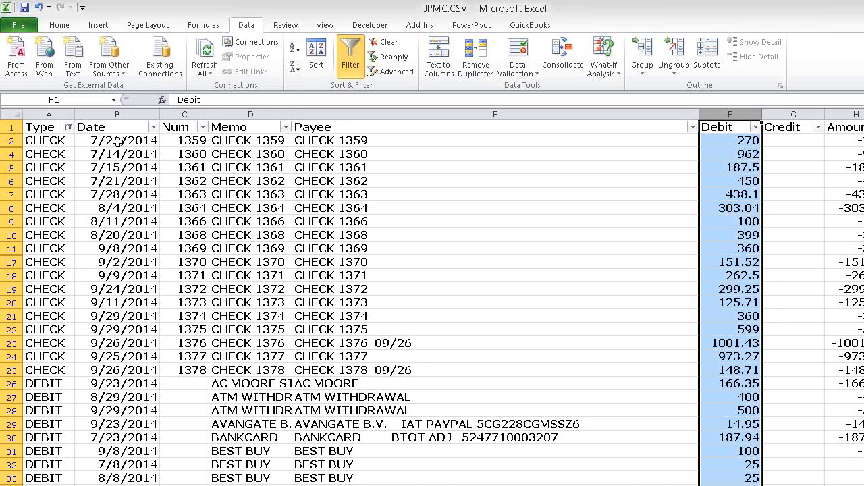
drag(121, 140, 746, 179)
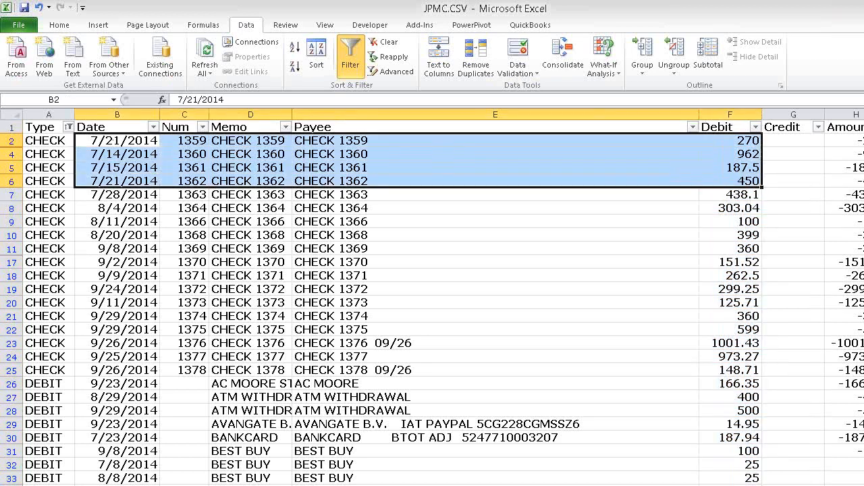
scroll(432, 304, down, 20)
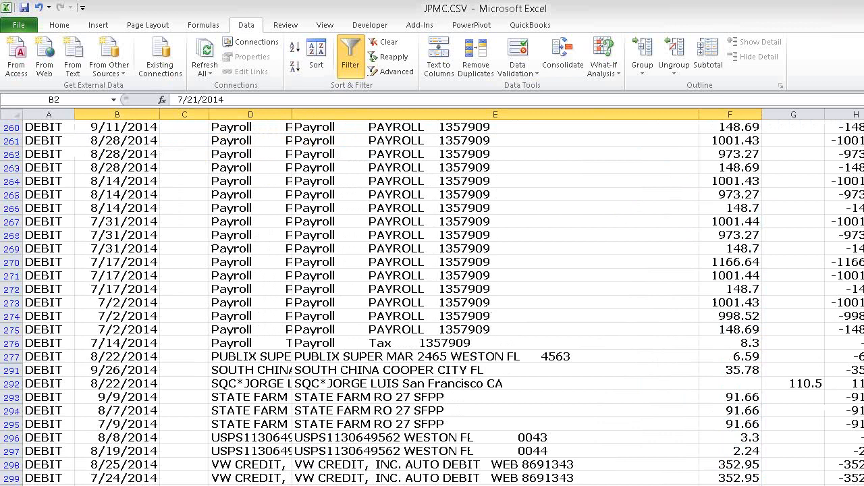
shift+click(730, 479)
key(ctrl+c)
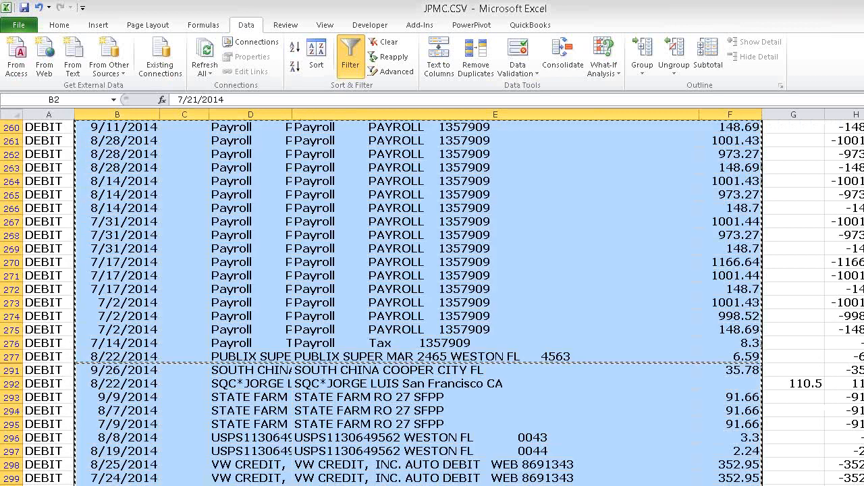
Switch back to QuickBooks and paste the copied transactions into the batch, starting at the first Date cell
key(alt+Tab)
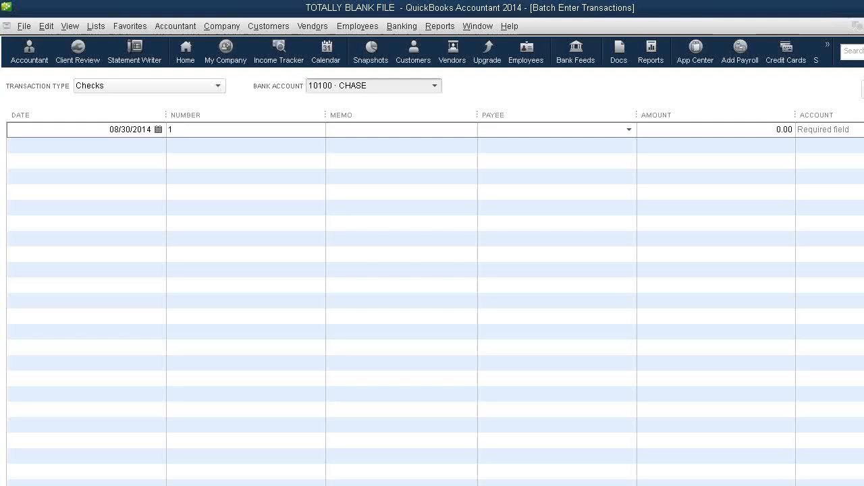
click(99, 130)
right_click(129, 128)
click(154, 182)
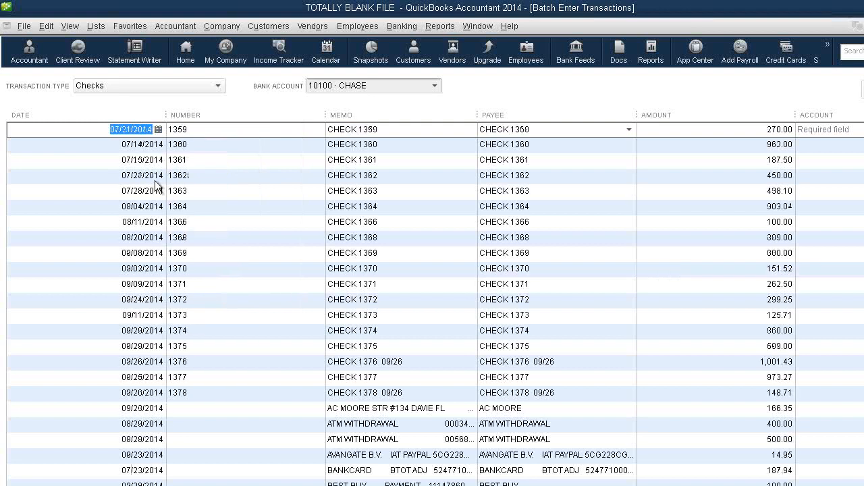
Widen the Memo column to show the full bank descriptions and narrow the Number column
click(404, 130)
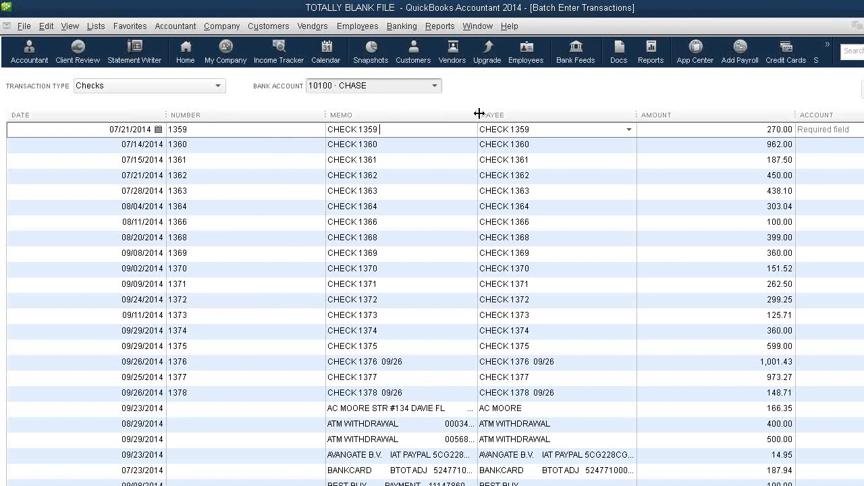
drag(479, 115, 633, 132)
click(636, 484)
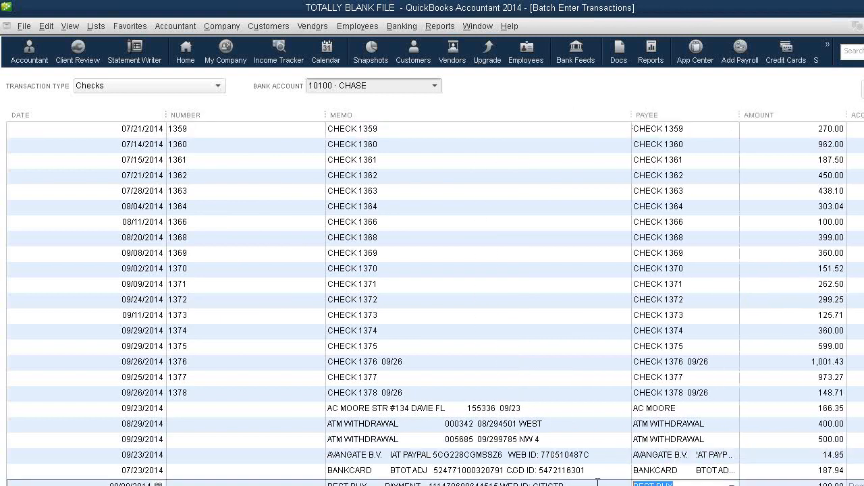
drag(597, 481, 316, 479)
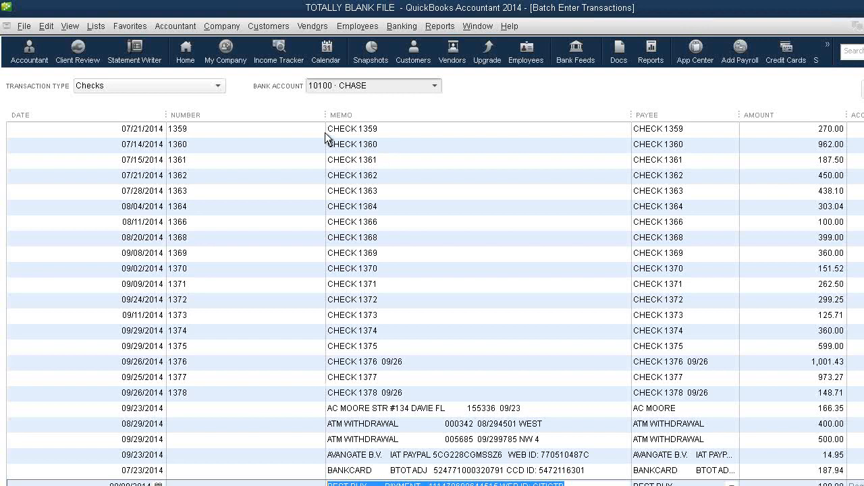
drag(324, 115, 228, 116)
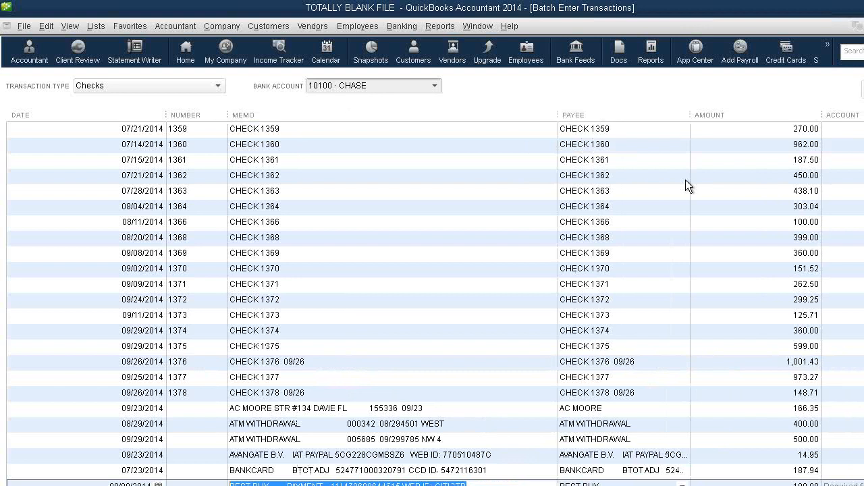
Try to save the batch of checks to the CHASE account, and dismiss the warning
click(601, 485)
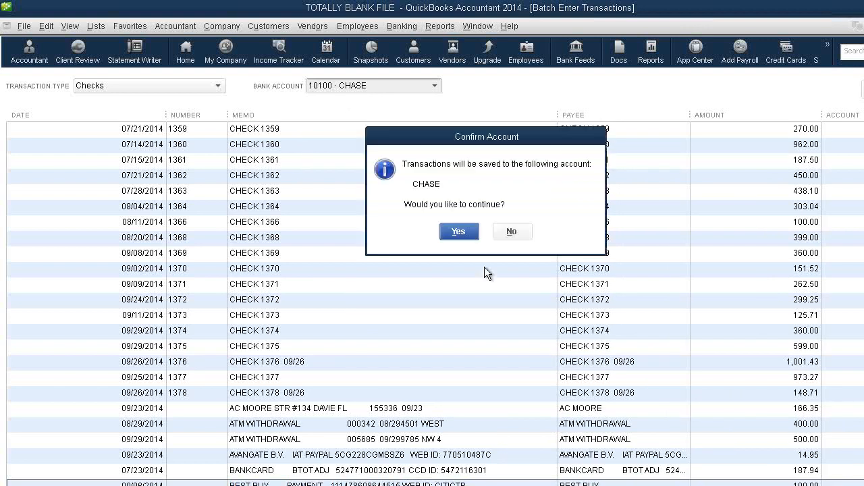
click(465, 234)
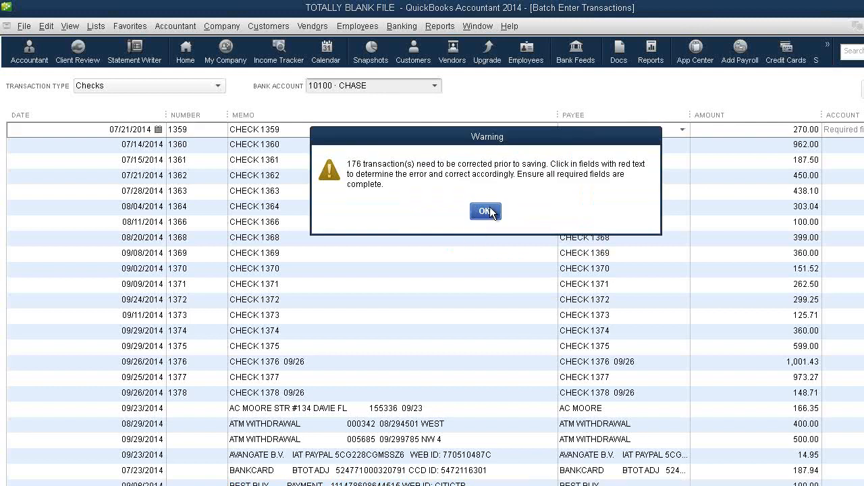
click(485, 212)
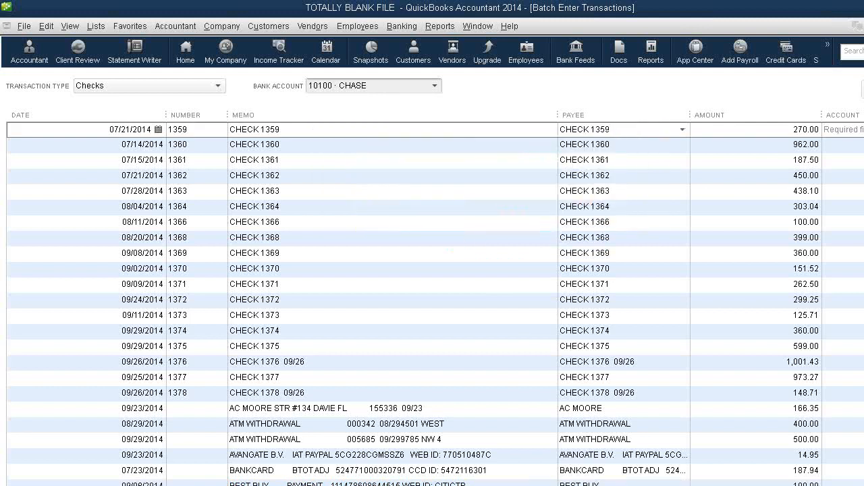
Widen the Payee column and revalidate the red BURGERFI WESTON FL payee and the 08/30/2014 COVENTRY HEALTH payee
scroll(432, 303, down, 6)
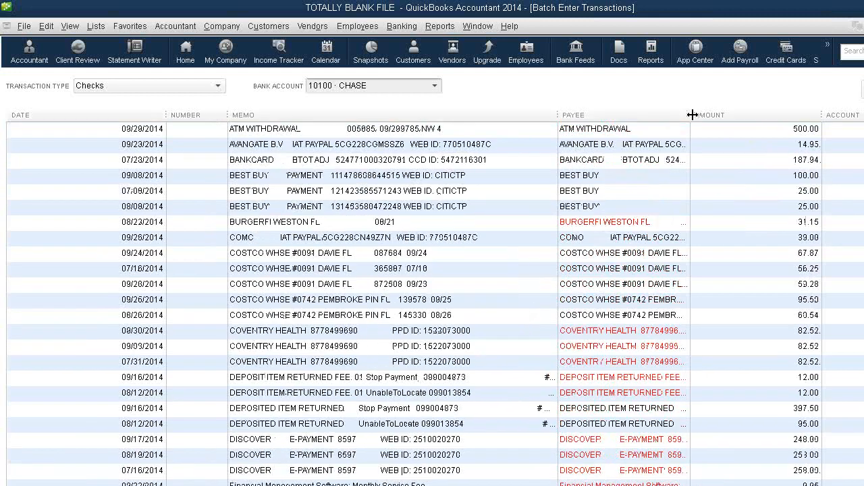
drag(691, 115, 743, 119)
click(679, 224)
click(683, 223)
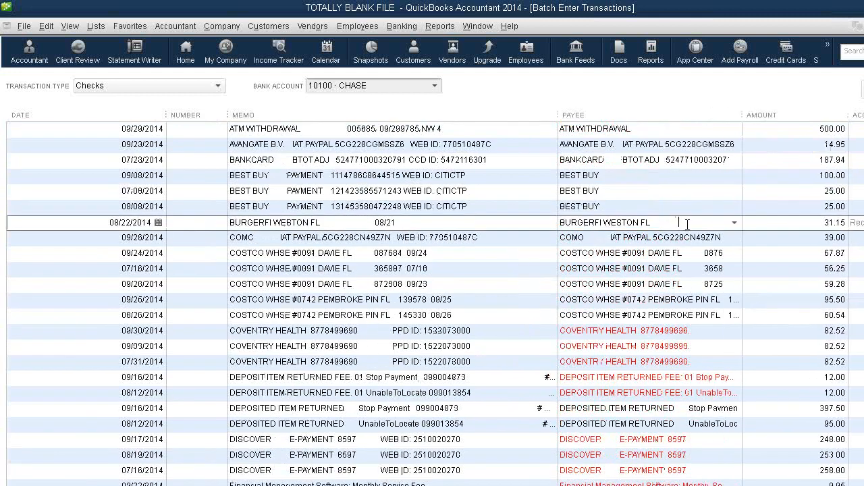
drag(712, 223, 558, 223)
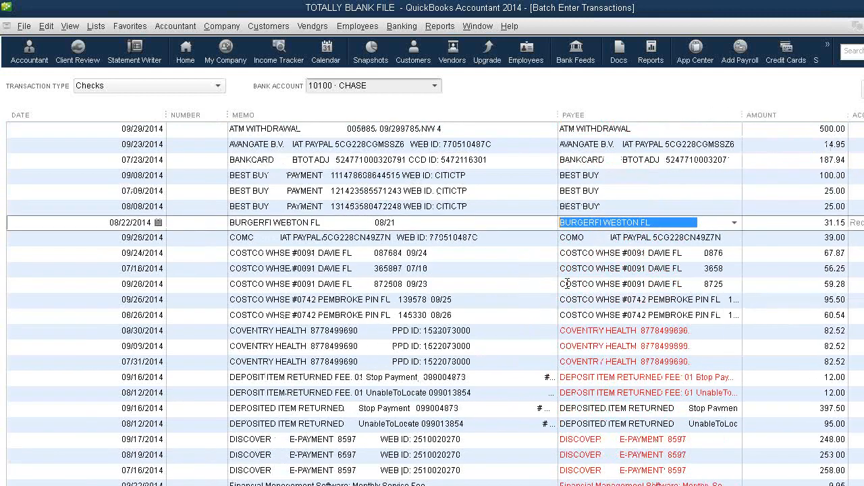
click(718, 331)
drag(719, 331, 542, 331)
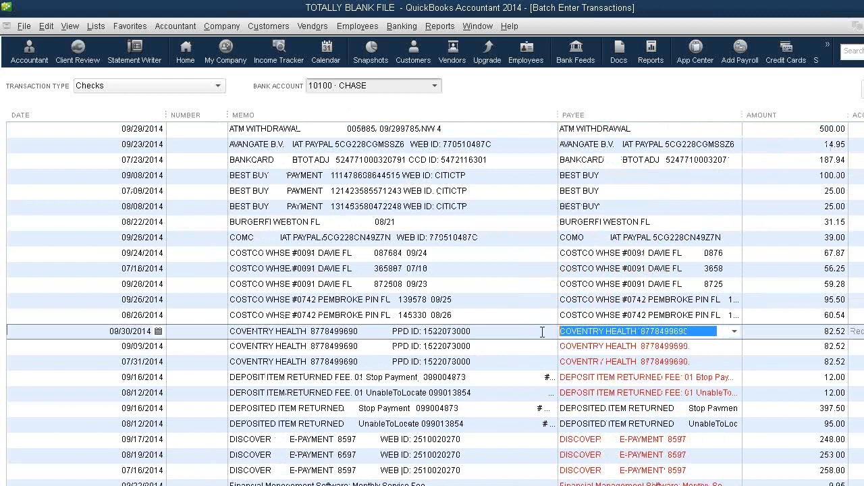
Narrow the Payee and Memo columns to bring the Account column into view
scroll(542, 331, up, 7)
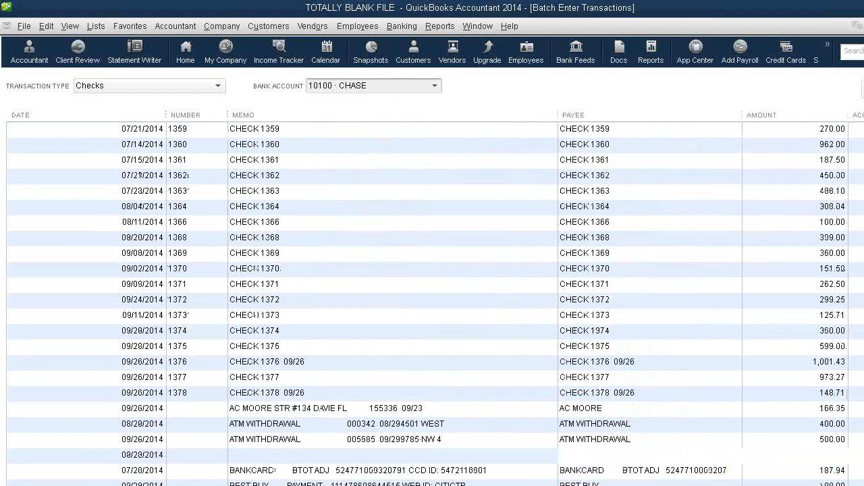
drag(743, 114, 725, 115)
click(852, 129)
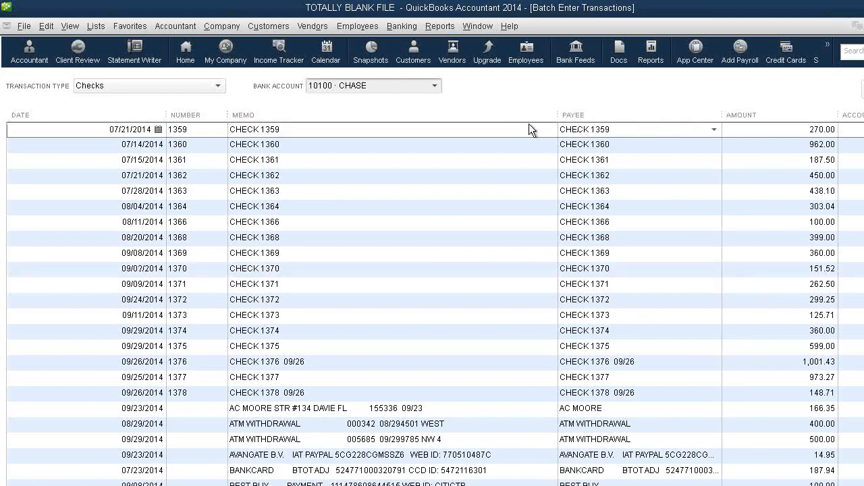
drag(558, 115, 514, 116)
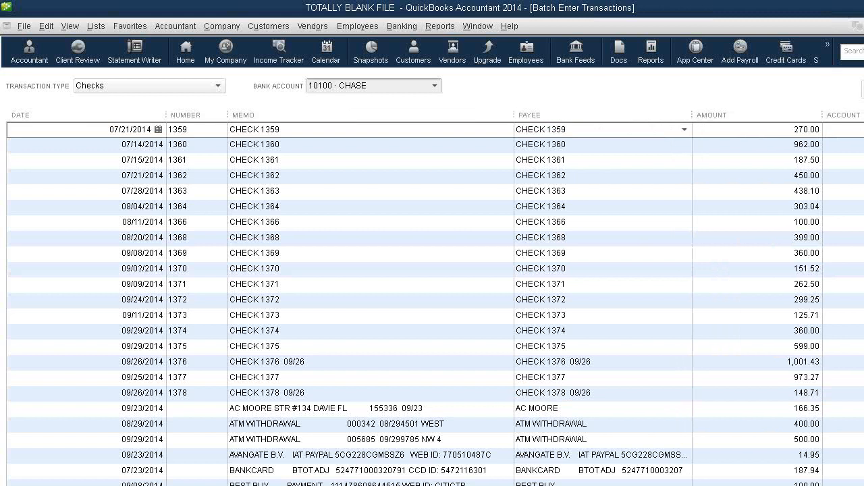
Assign account 63000 to the first check, CHECK 1359, and copy it down to all the checks in the batch
click(852, 130)
right_click(852, 129)
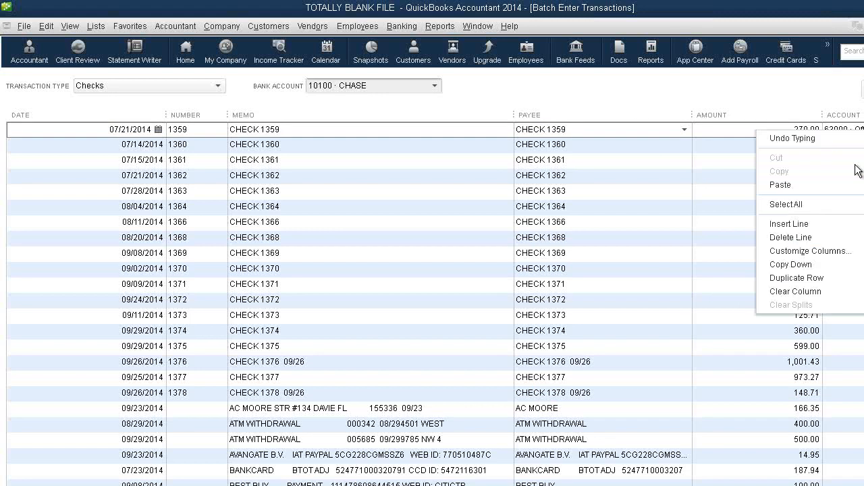
click(813, 265)
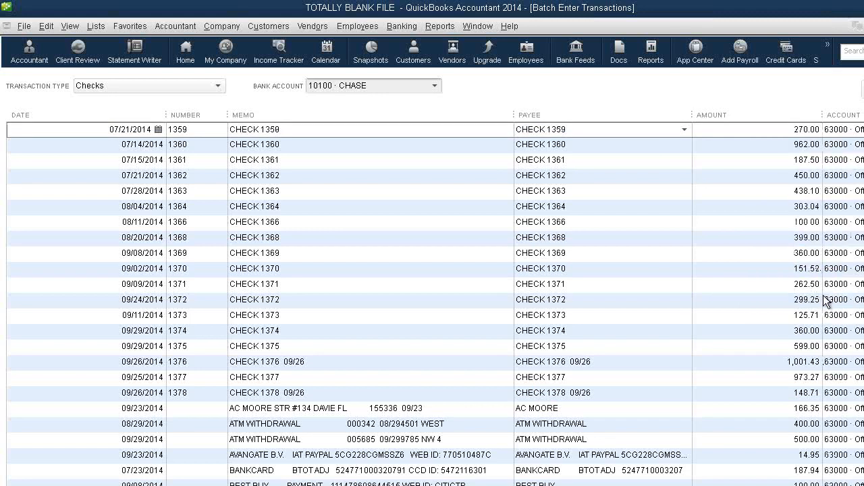
click(858, 222)
click(857, 145)
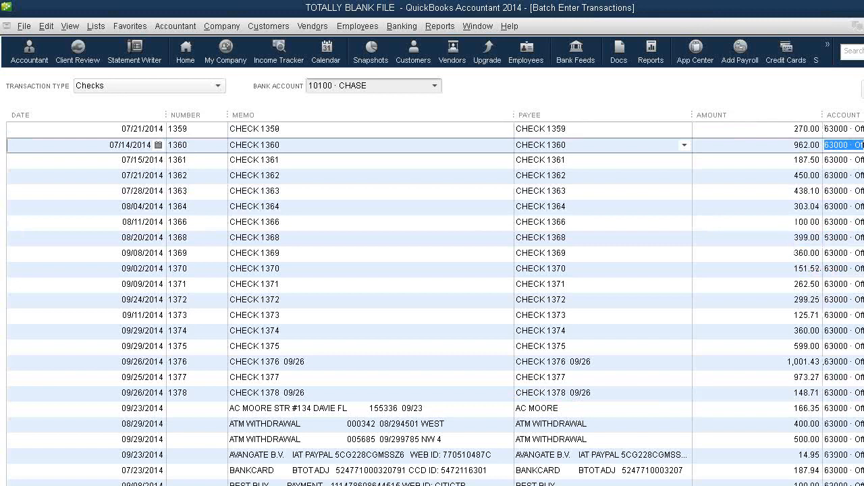
Save the batch of checks to the CHASE account and dismiss the warning
scroll(432, 304, down, 15)
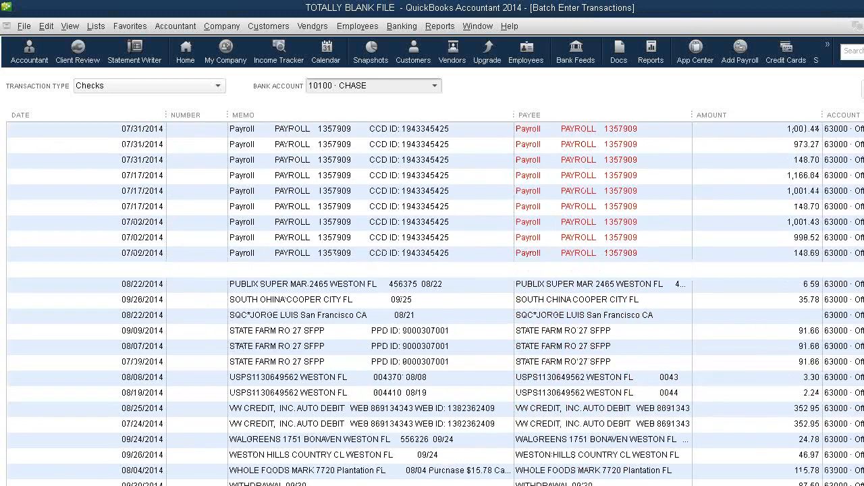
click(858, 480)
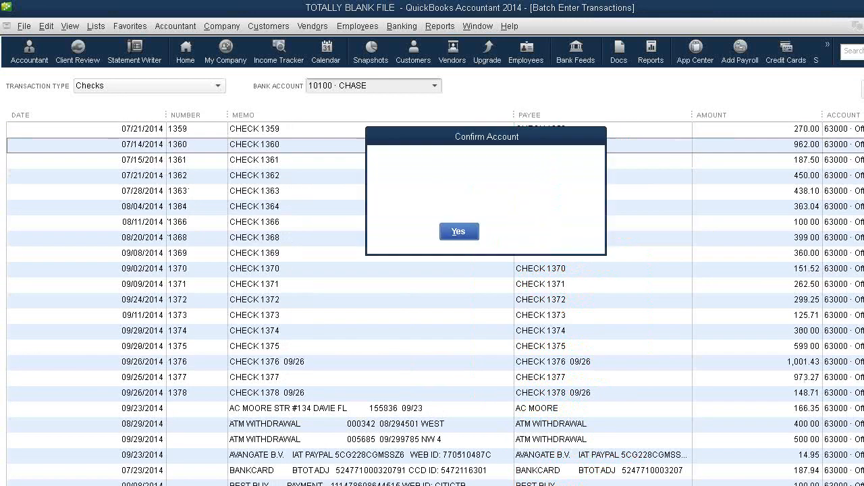
click(459, 232)
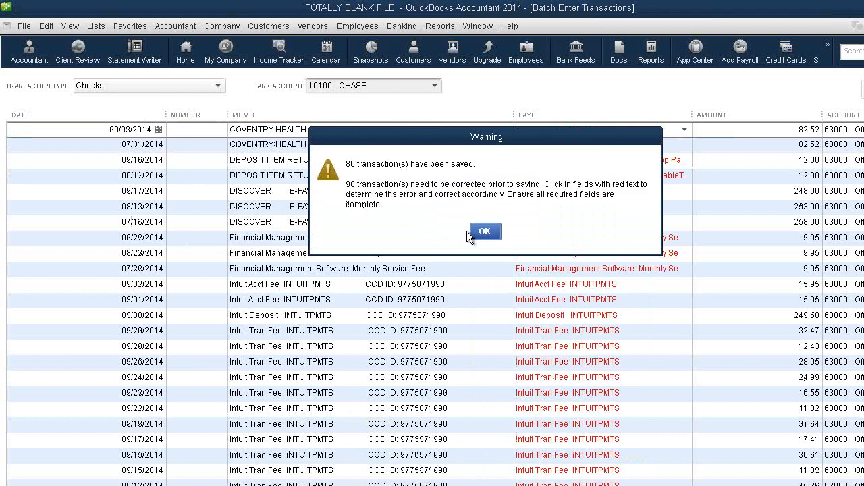
click(484, 232)
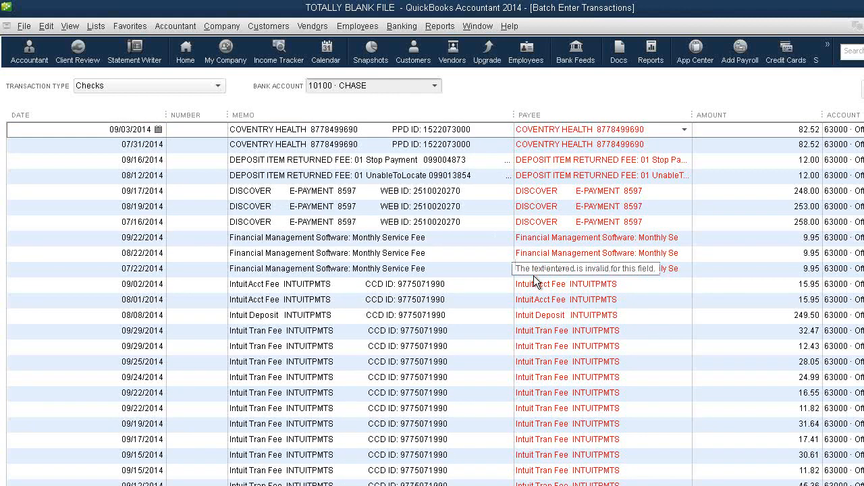
Revalidate the two remaining COVENTRY HEALTH payees and try the two DEPOSIT ITEM RETURNED FEE payees, dismissing the warnings
click(652, 129)
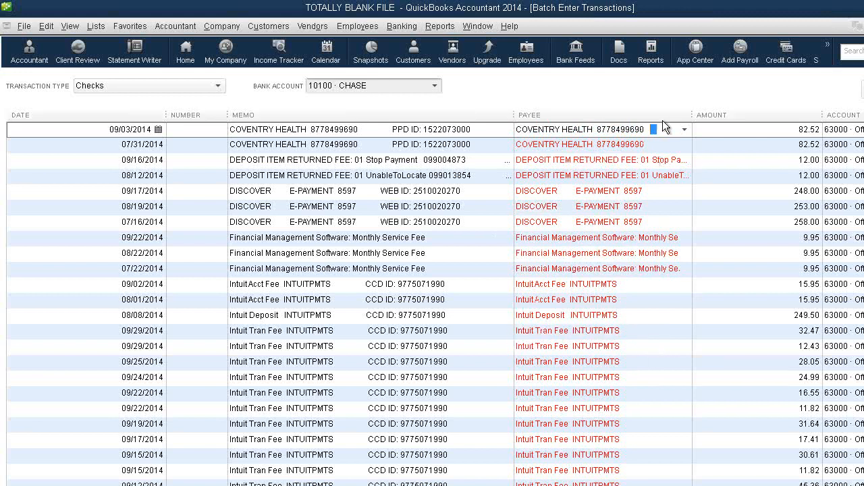
key(Down)
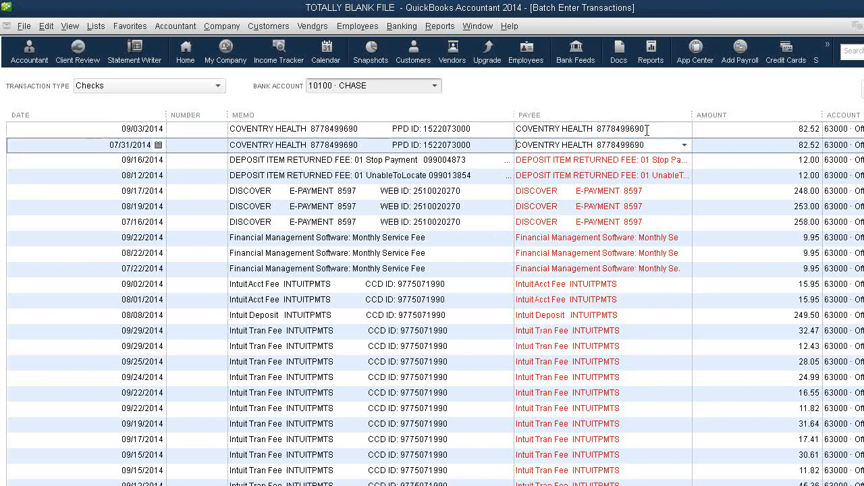
key(Down)
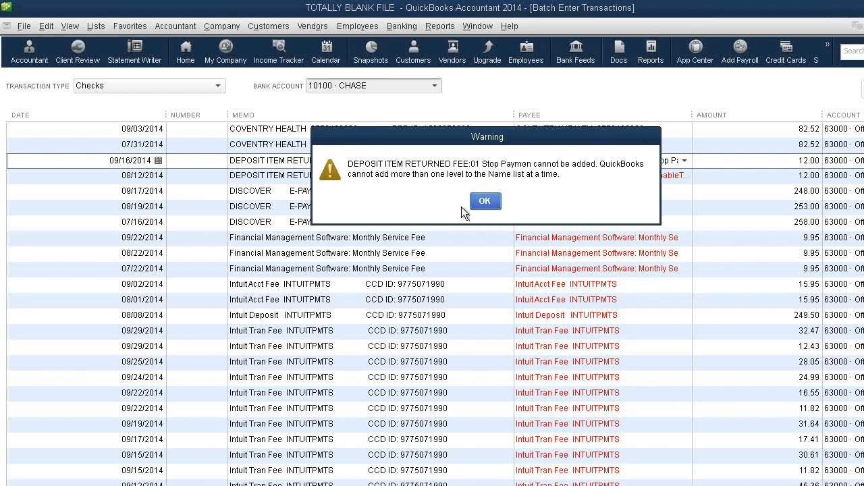
click(487, 200)
key(Down)
click(486, 201)
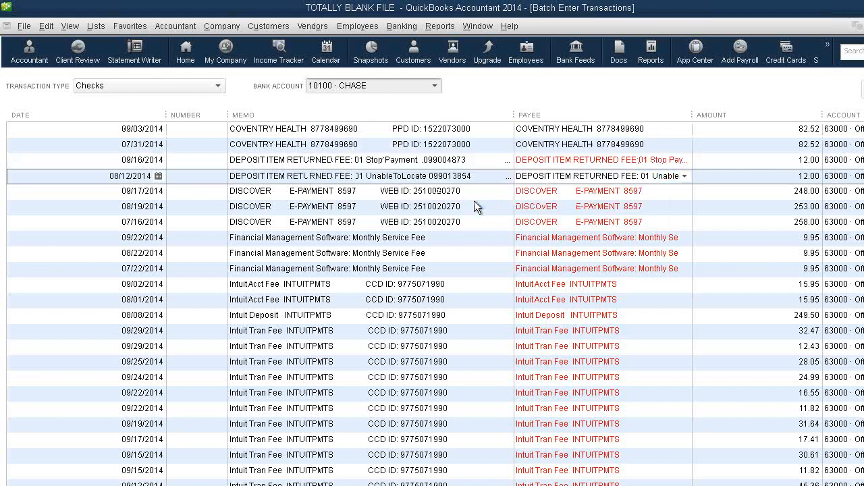
Shorten the 09/16/2014 payee to DEPOSIT ITEM RETURNED FEE and quick-add it to the Name list
drag(637, 161, 751, 167)
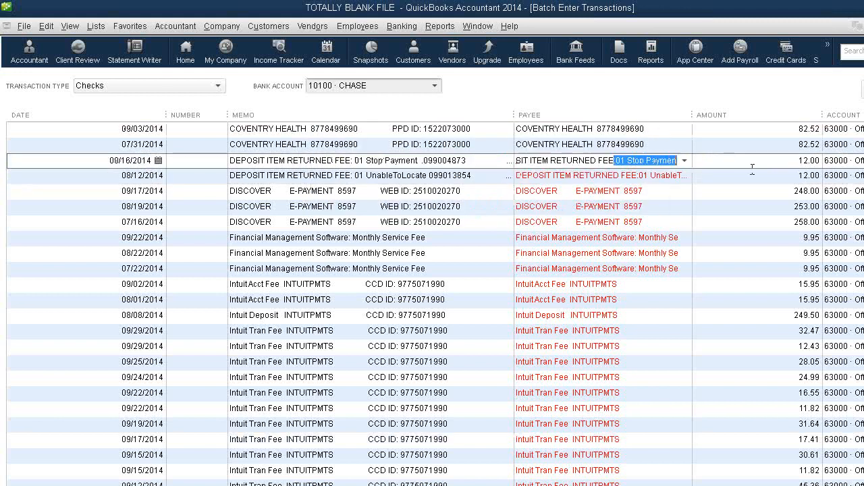
key(Delete)
key(Tab)
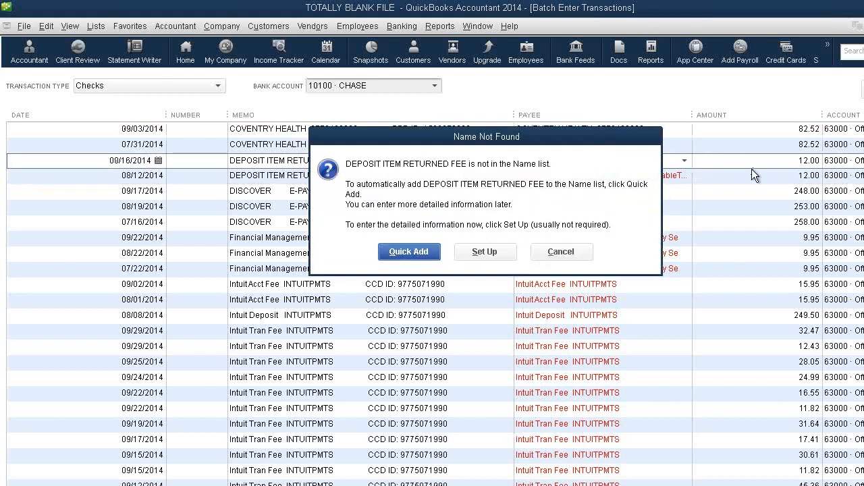
key(Return)
key(Return)
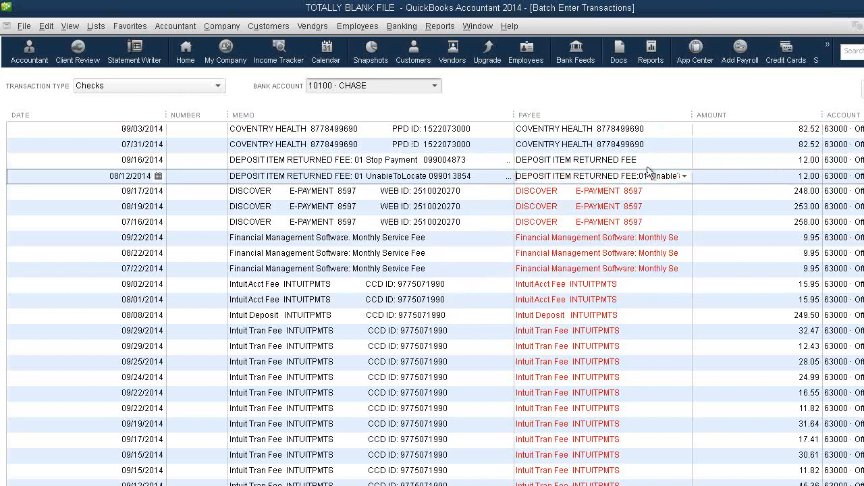
Shorten the 08/12/2014 payee to DEPOSIT ITEM RETURNED FEE as well
click(637, 176)
drag(565, 176, 747, 179)
click(640, 175)
key(Delete)
Revalidate the three DISCOVER payees and dismiss the name warnings for the Financial Management Software entries
key(Down)
key(Down)
key(Down)
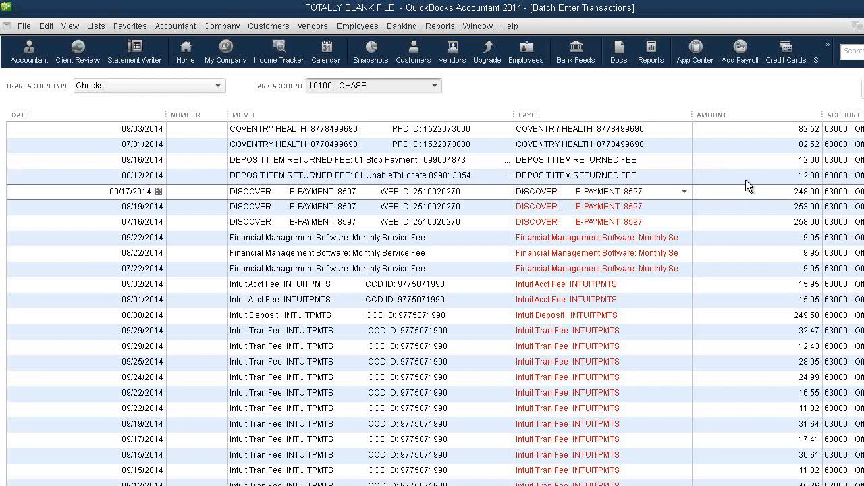
key(Down)
key(Down)
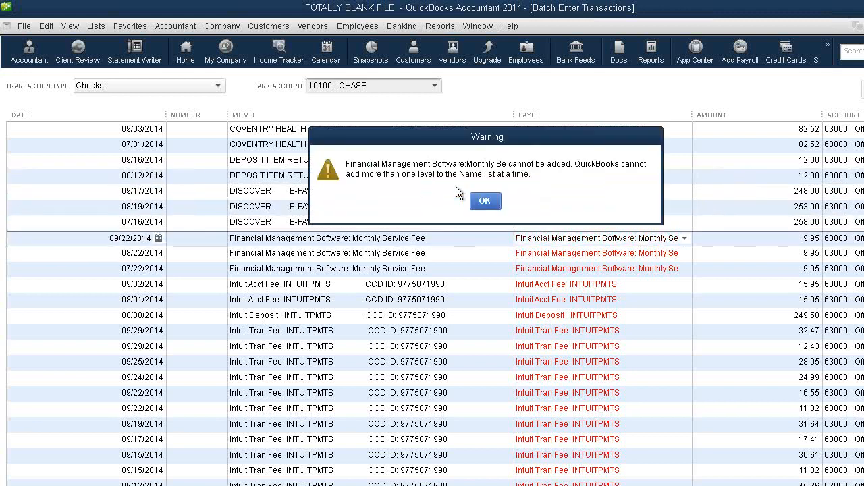
click(481, 199)
key(Up)
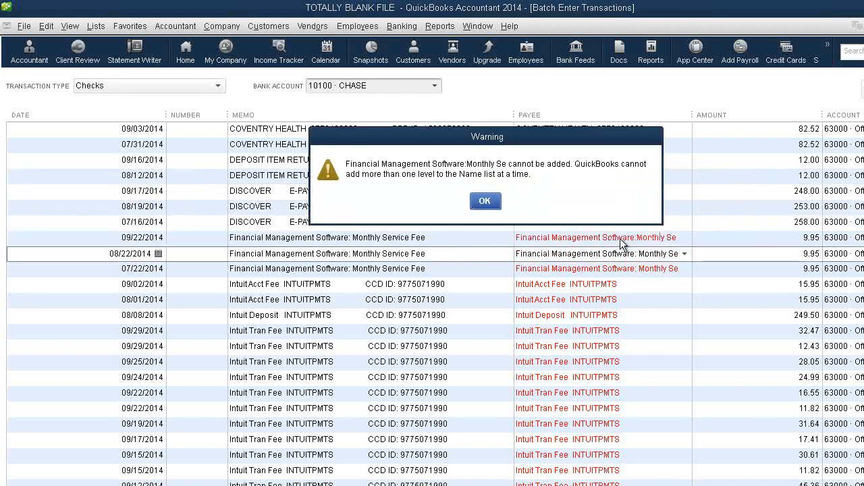
click(485, 200)
Shorten the 09/22/2014 payee to Financial Management Software and add it to the Name list
drag(629, 238, 731, 243)
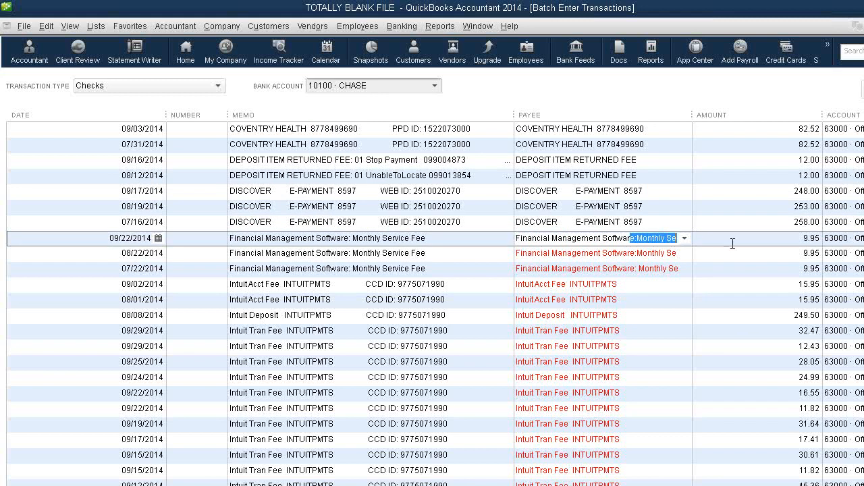
text(e)
key(Tab)
key(Return)
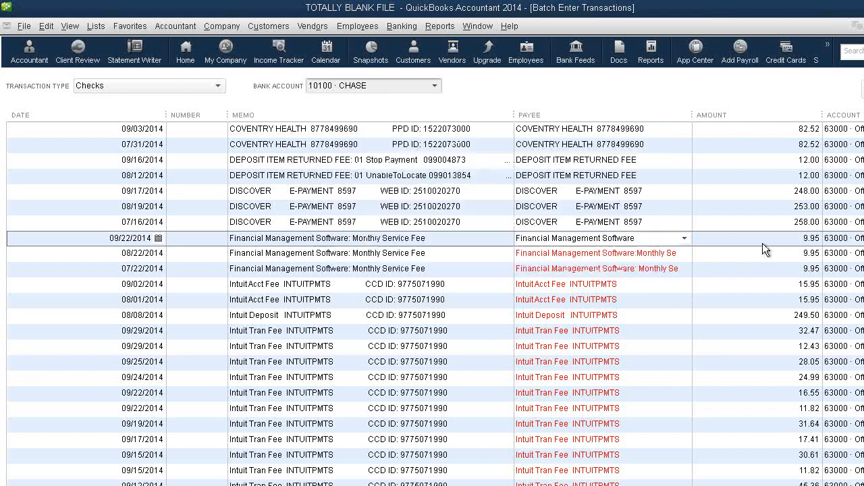
Save the corrected checks to the CHASE account and dismiss the message about the remaining transactions
key(Return)
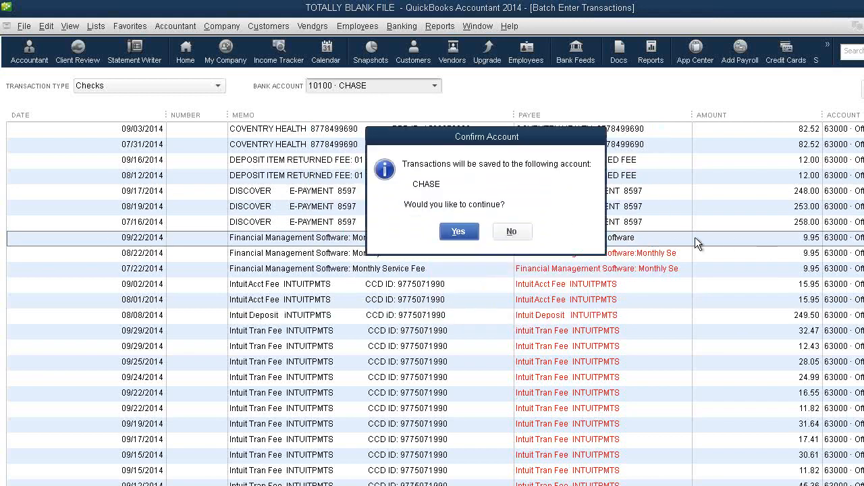
click(459, 231)
click(481, 232)
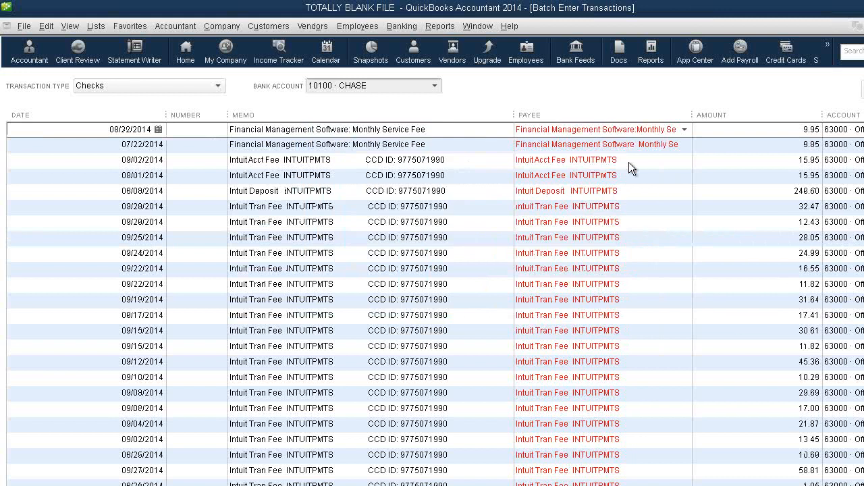
Shorten the 08/22/2014 and 07/22/2014 payees to Financial Management Software
click(632, 128)
drag(635, 127, 721, 139)
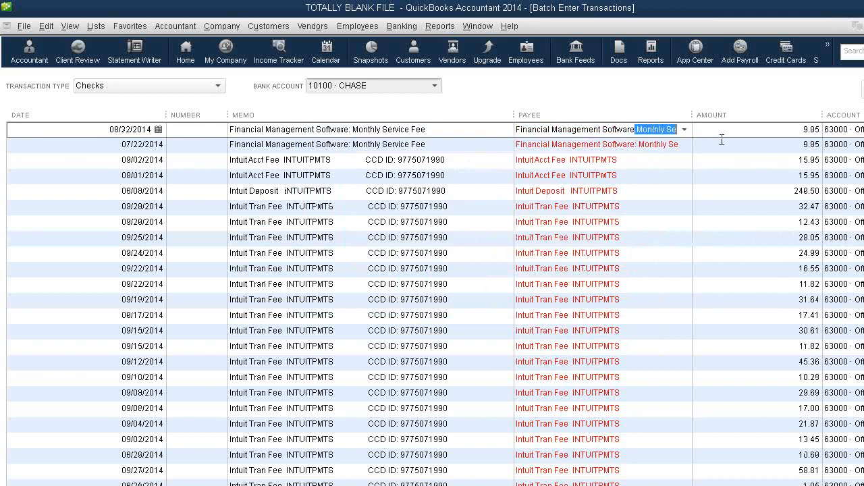
key(BackSpace)
click(632, 144)
drag(634, 145, 751, 151)
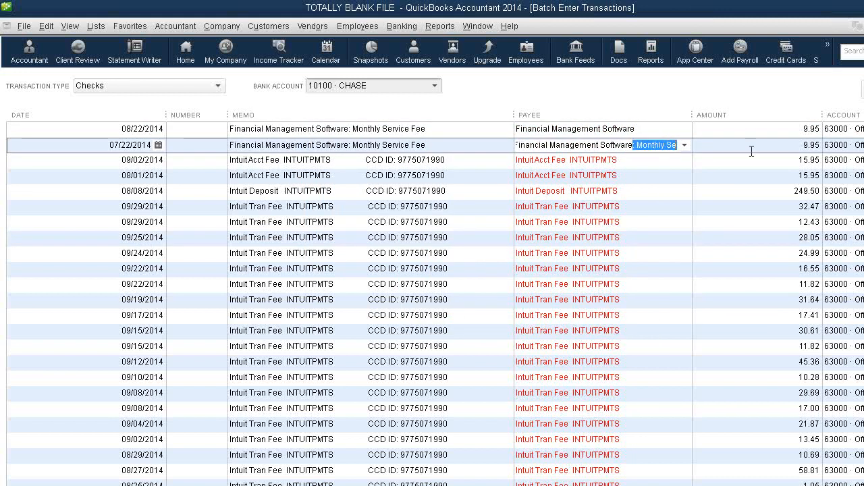
key(BackSpace)
Revalidate the remaining payees row by row, from the Intuit Acct Fee entries through the PayPal and Payroll entries
click(642, 162)
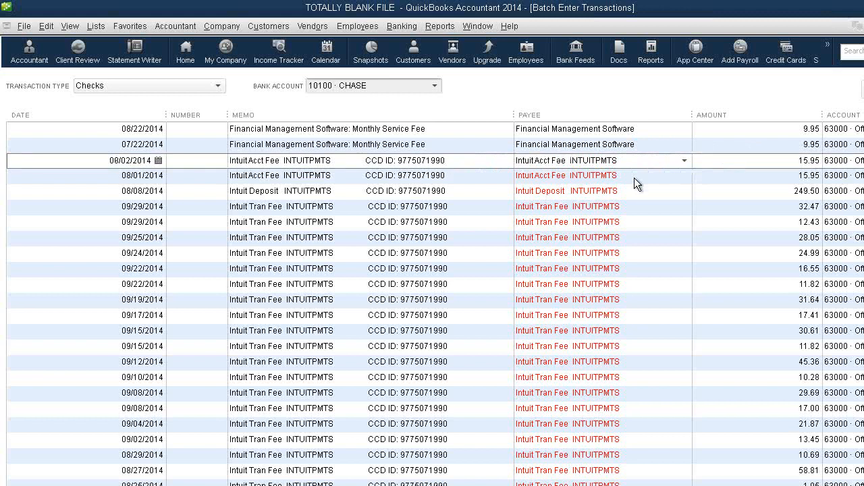
key(Down)
key(Down)
key(Down)
key(Down)
key(Down)
key(Down)
key(Down)
key(Down)
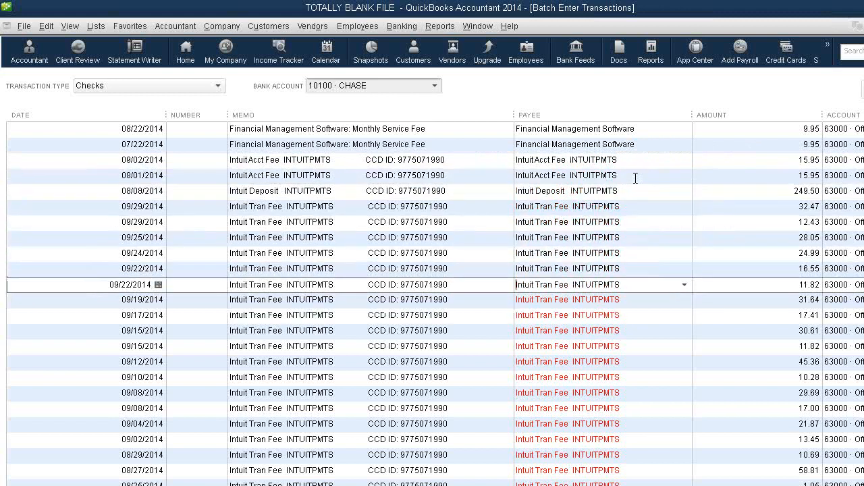
key(Down)
key(Down)
key(Down)
key(Down)
key(Down)
key(Down)
key(Down)
key(Down)
key(Down)
key(Down)
key(Down)
key(Down)
key(Down)
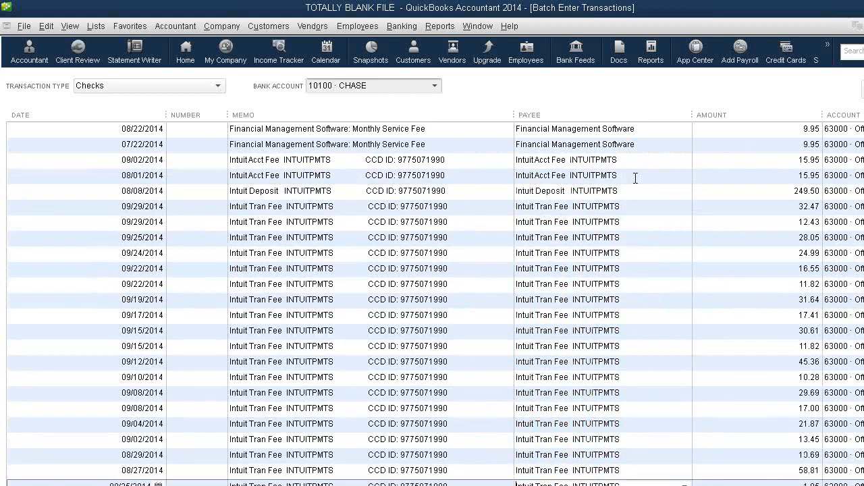
key(Down)
key(Down)
key(Down)
key(Down)
key(Down)
key(Down)
key(Down)
key(Down)
key(Down)
key(Down)
key(Down)
key(Down)
key(Down)
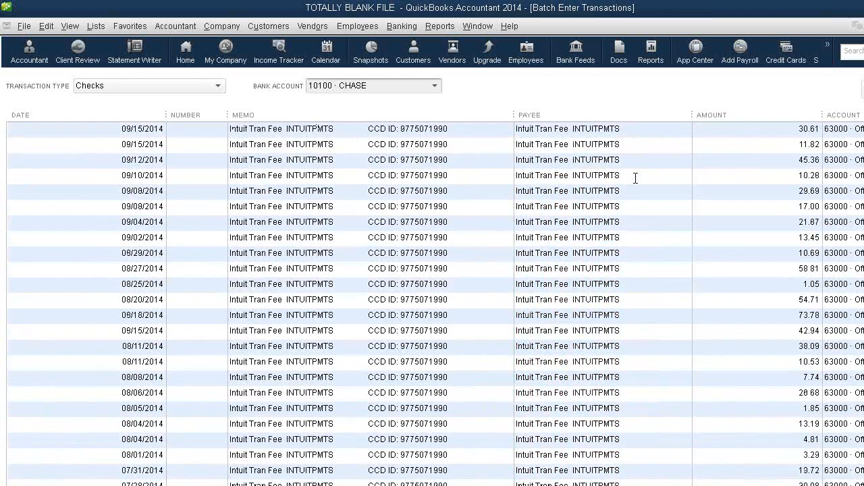
key(Down)
key(Down)
key(Down)
key(Down)
key(Down)
key(Down)
key(Down)
key(Down)
key(Down)
key(Down)
key(Down)
key(Down)
key(Down)
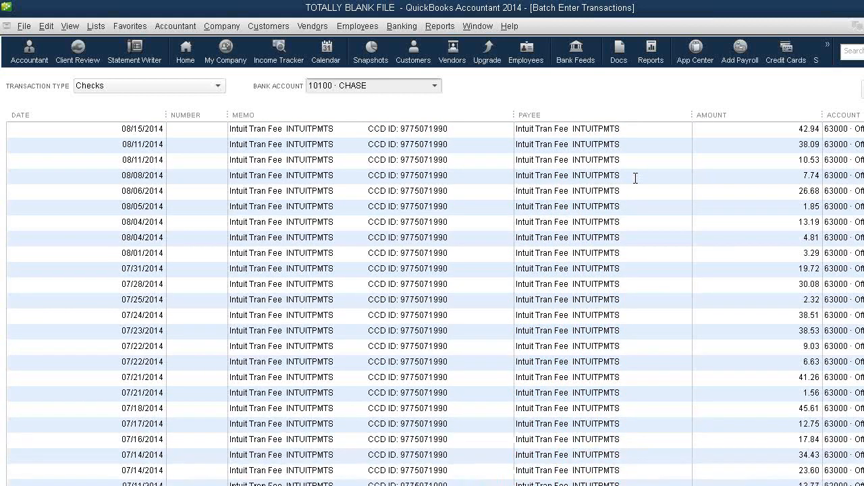
key(Down)
key(Down)
key(Down)
key(Down)
key(Down)
key(Down)
key(Down)
key(Down)
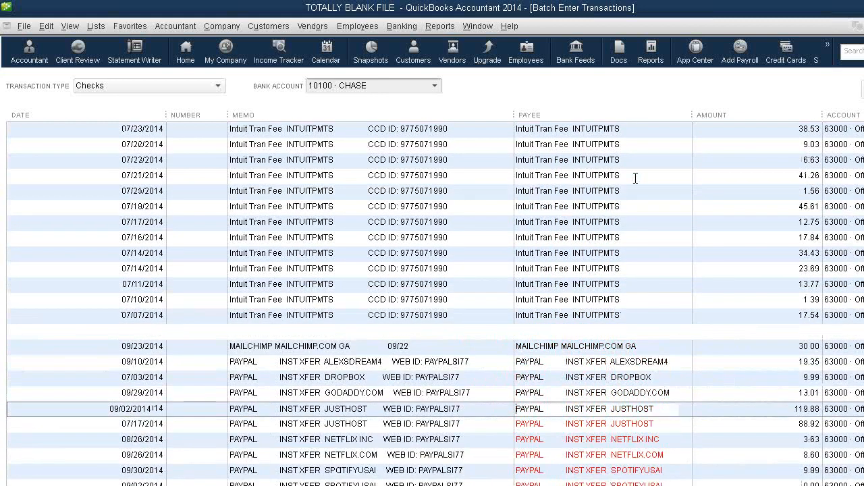
key(Down)
key(Down)
key(Down)
key(Down)
key(Down)
key(Down)
key(Down)
key(Down)
key(Down)
key(Down)
key(Down)
key(Down)
key(Down)
key(Down)
key(Down)
key(Down)
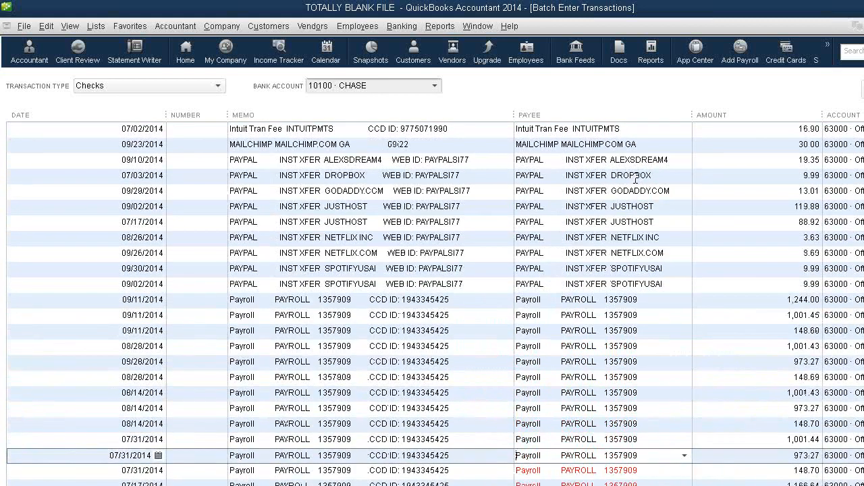
key(Down)
key(Down)
key(Down)
key(Down)
key(Down)
key(Down)
key(Down)
key(Down)
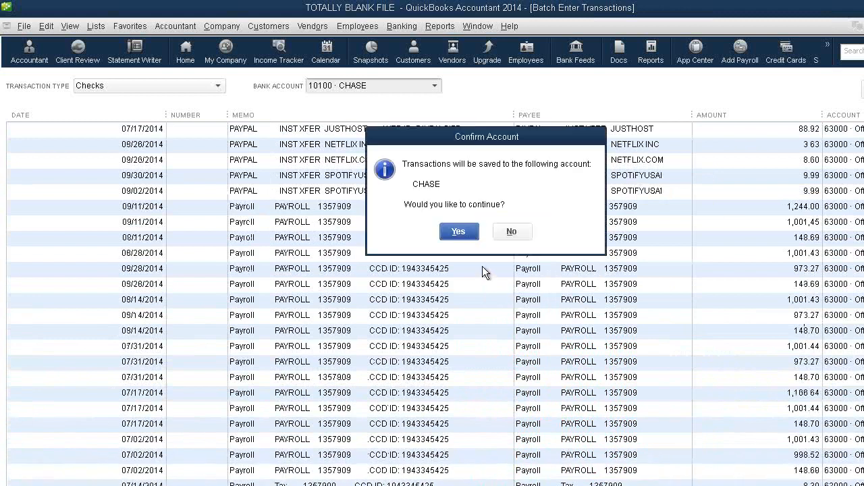
Save the batch checks to the CHASE account and close the saved-transactions message
click(458, 233)
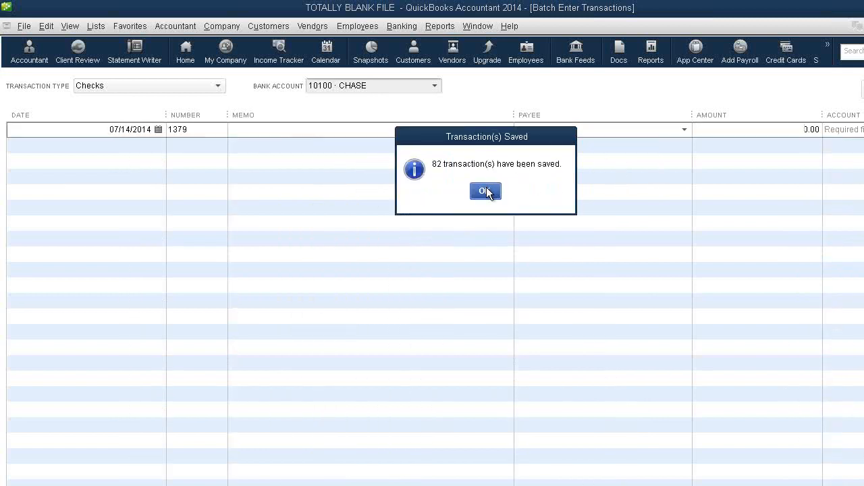
click(486, 192)
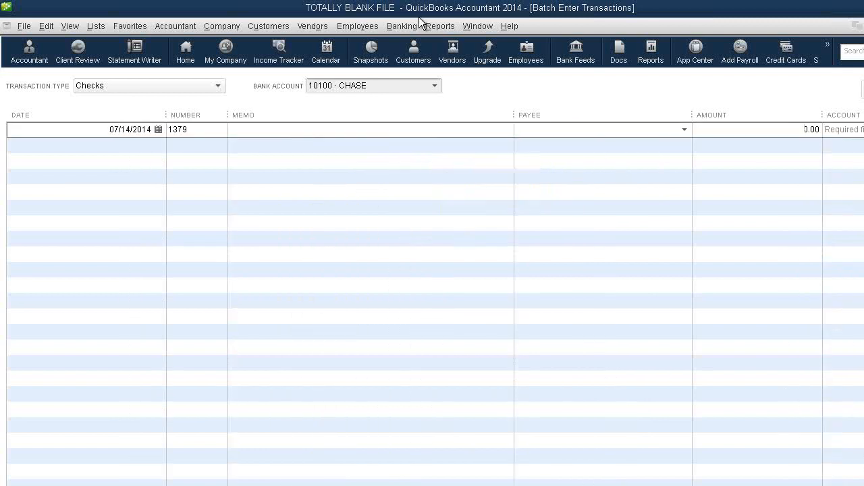
Open the 10100 CHASE register from the chart of accounts to review the saved checks
click(98, 25)
click(103, 47)
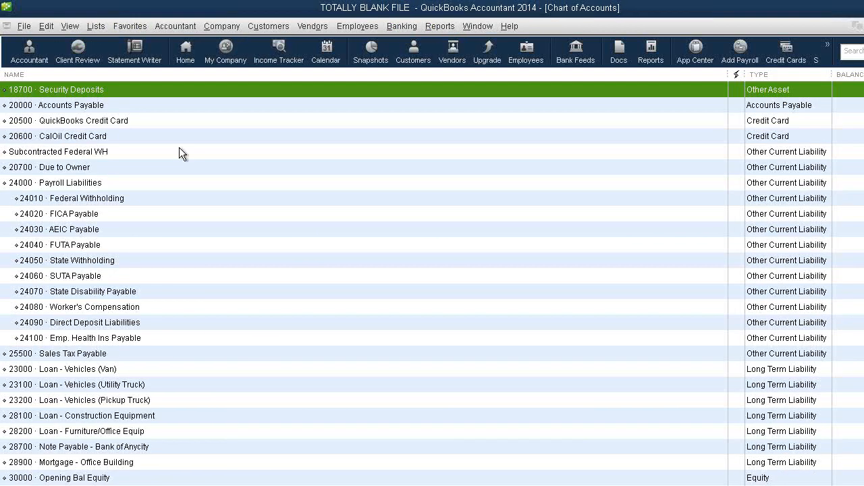
scroll(179, 147, up, 5)
double_click(65, 88)
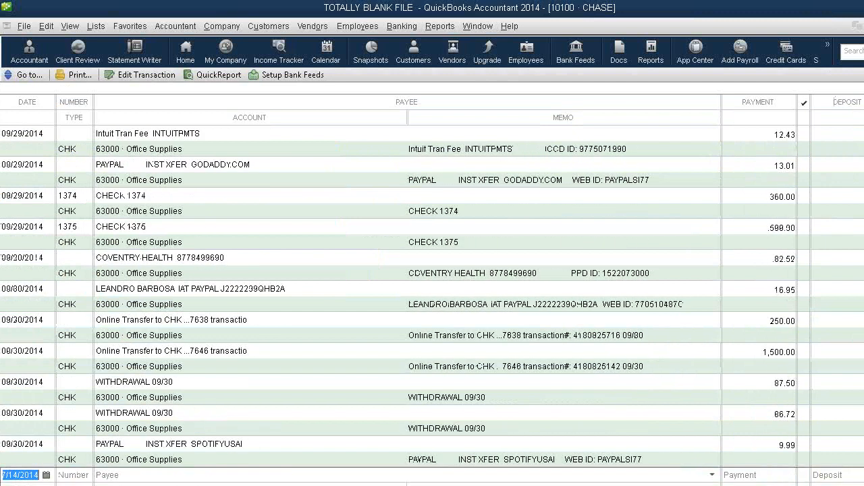
Switch to Excel and review the debit transactions in JPMC.CSV back up to the first rows
key(alt+Tab)
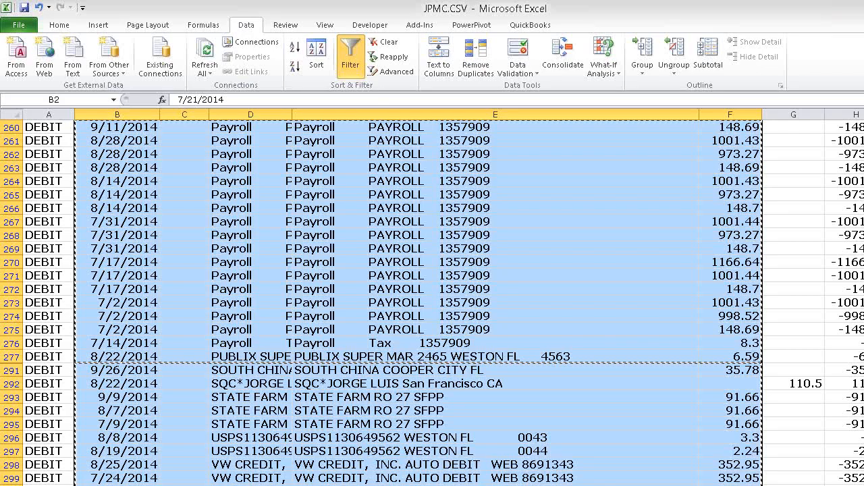
click(499, 330)
click(727, 110)
click(728, 180)
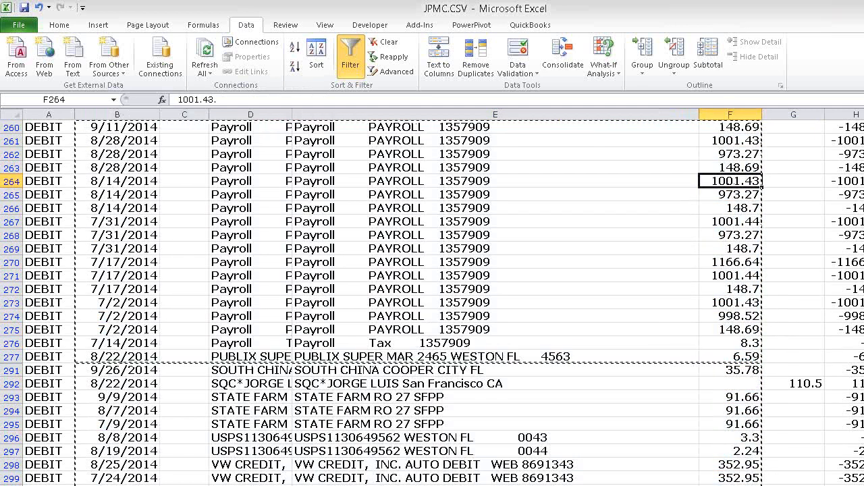
scroll(432, 297, up, 20)
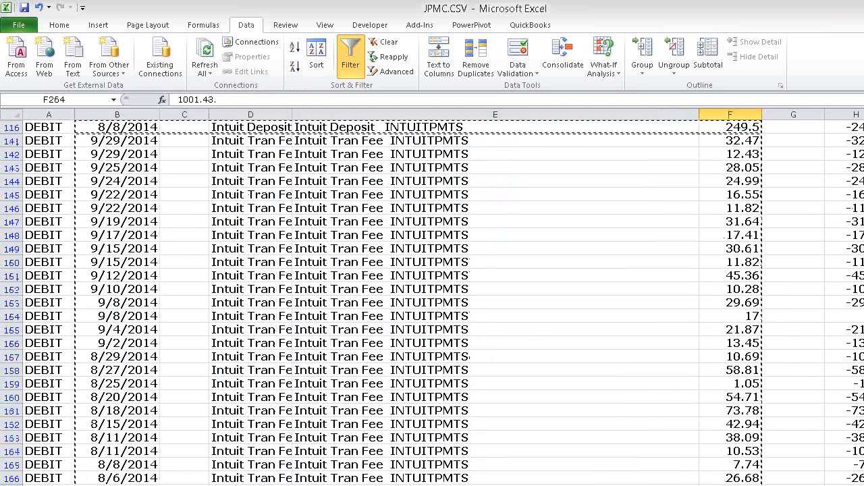
scroll(758, 168, up, 20)
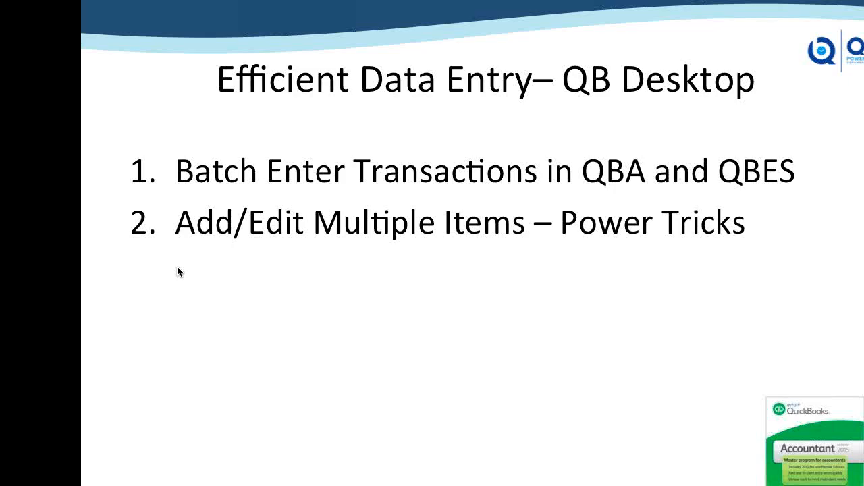
key(Page_Down)
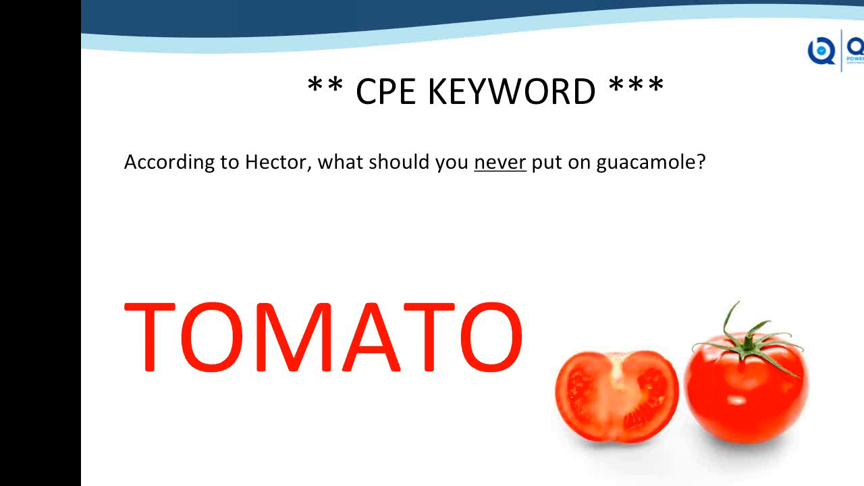
key(ctrl+Up)
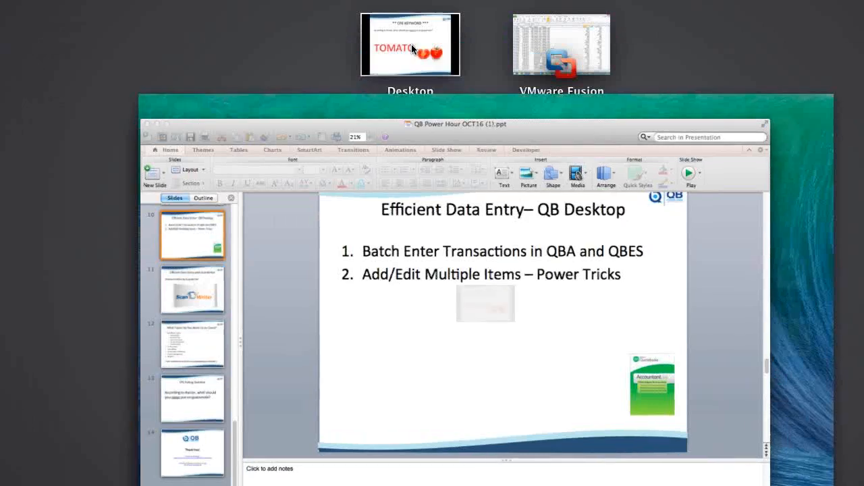
click(411, 43)
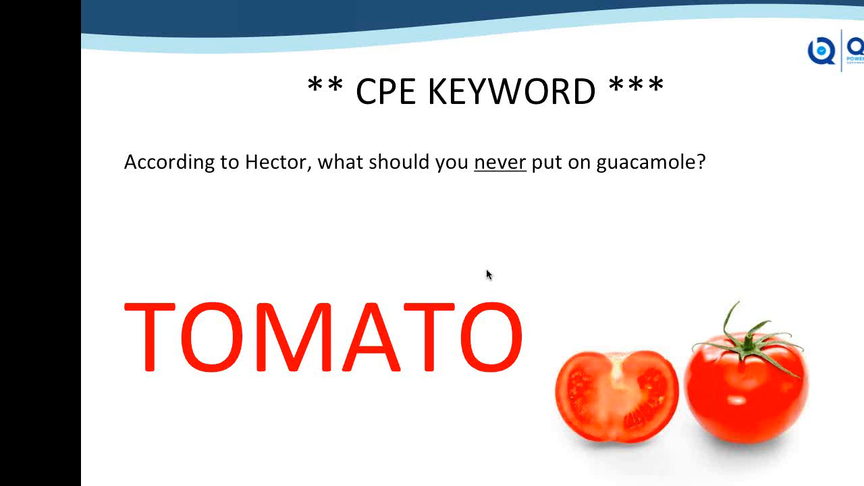
Return from the slide show to the virtual machine and bring the QuickBooks CHASE register to the front
key(ctrl+Up)
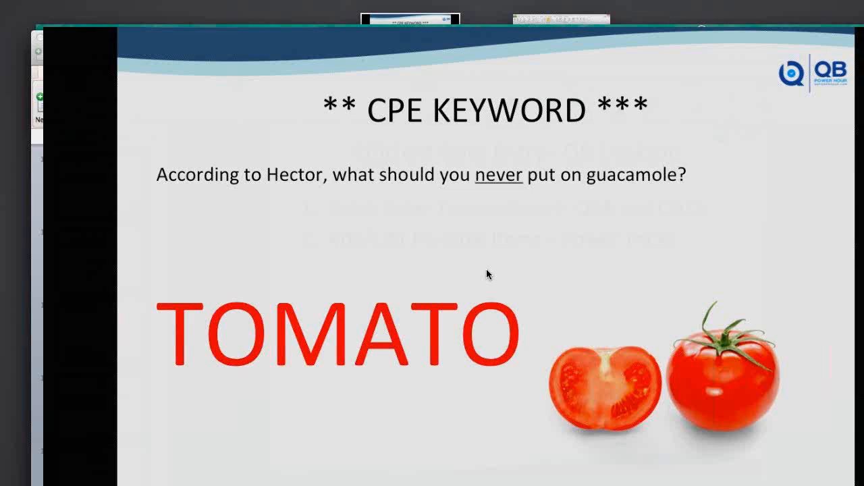
click(543, 15)
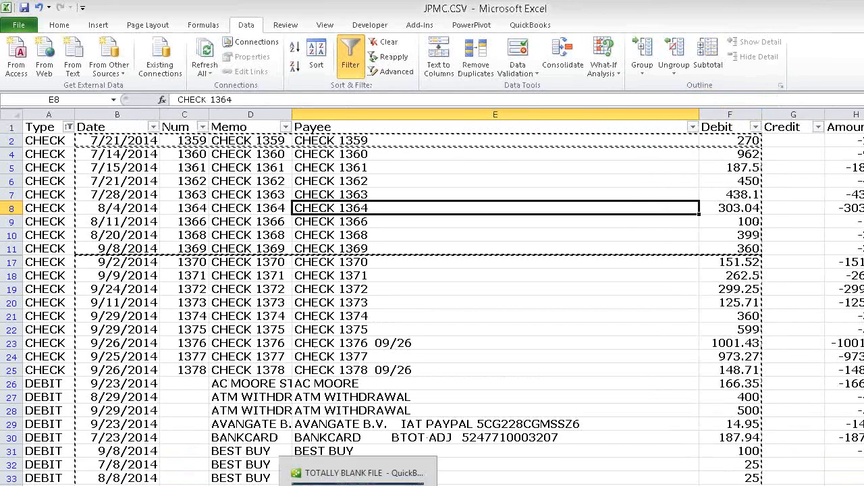
click(358, 481)
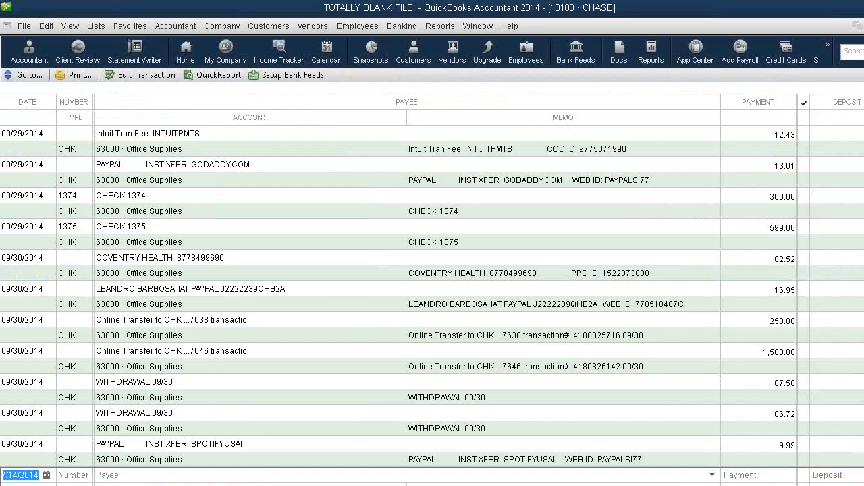
click(177, 483)
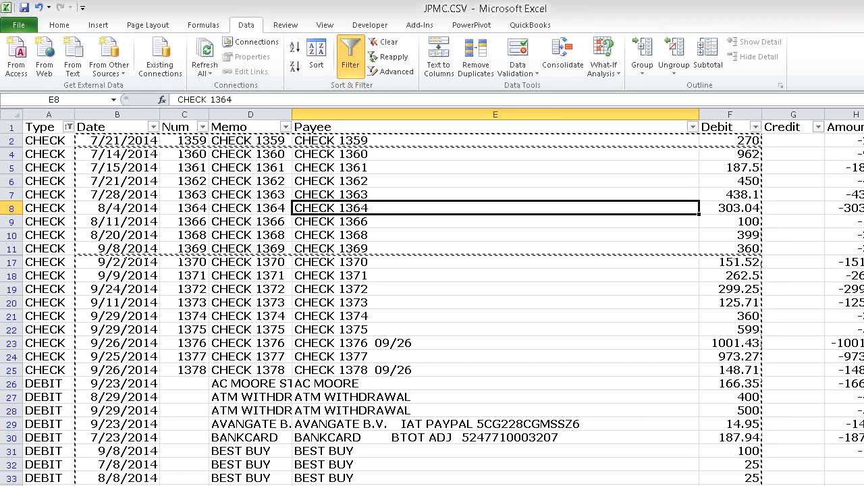
key(alt+Tab)
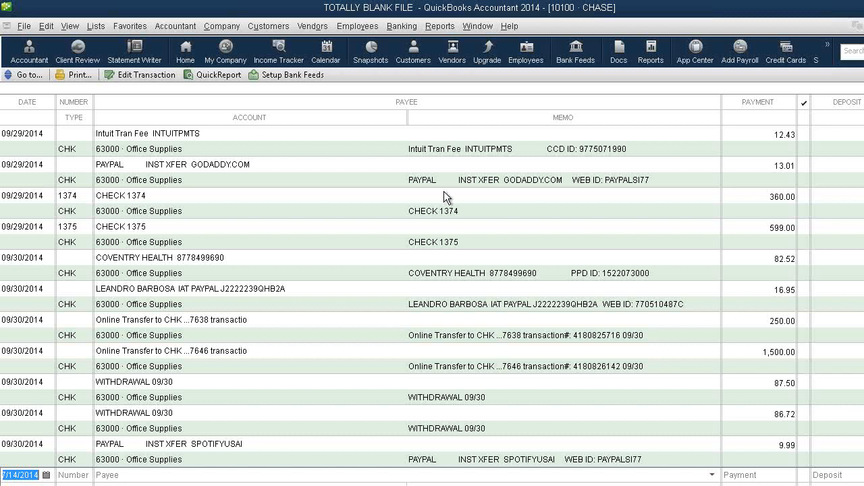
Open the column customization for batch check entry and add Item to the chosen columns
key(ctrl+a)
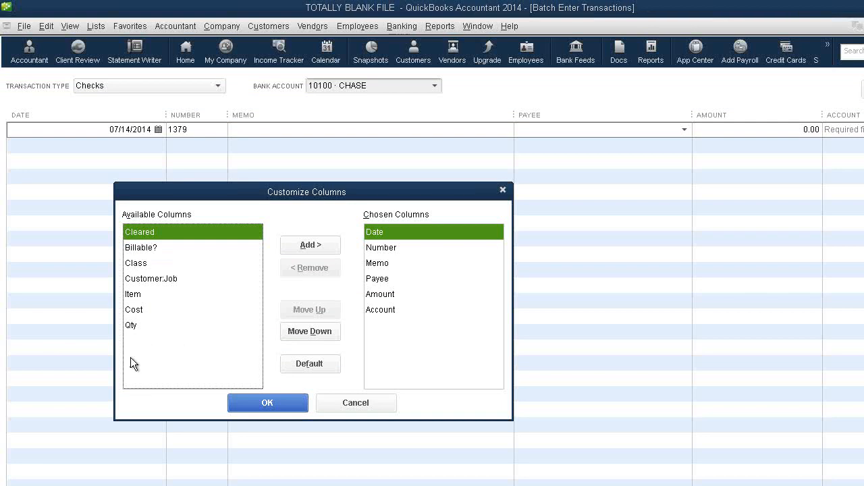
click(156, 248)
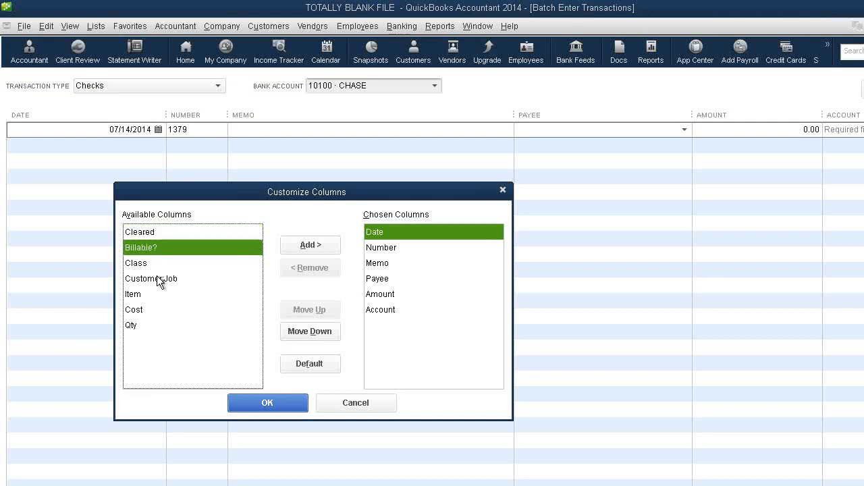
click(156, 277)
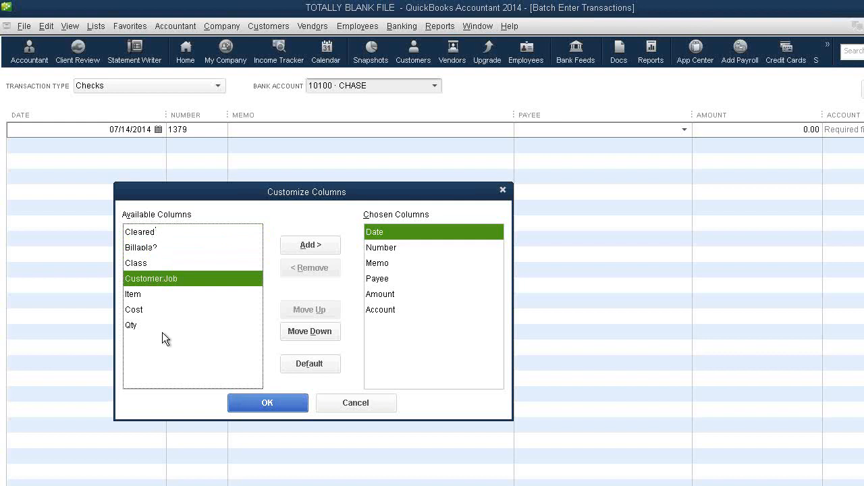
click(145, 293)
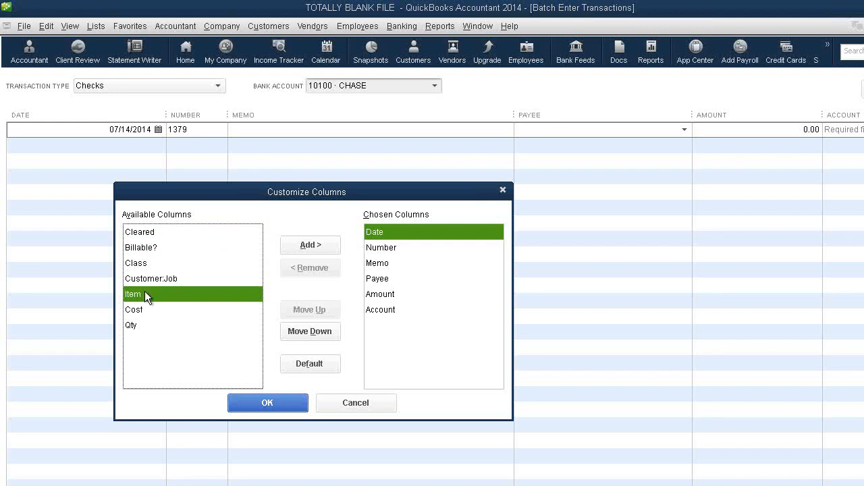
click(305, 248)
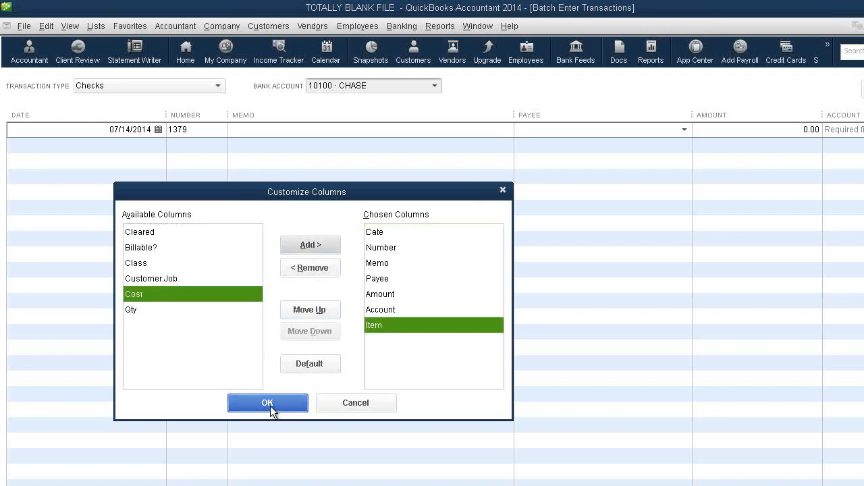
Place the Item column directly before Account and apply the column layout
click(376, 310)
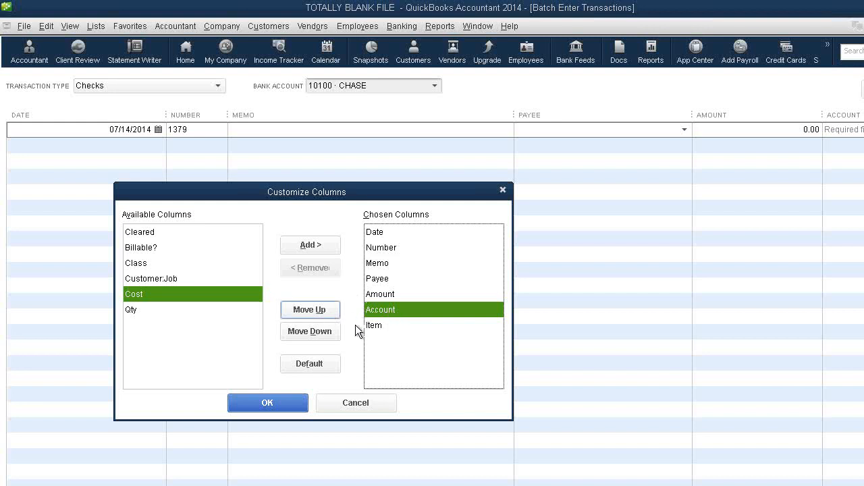
click(378, 327)
click(327, 310)
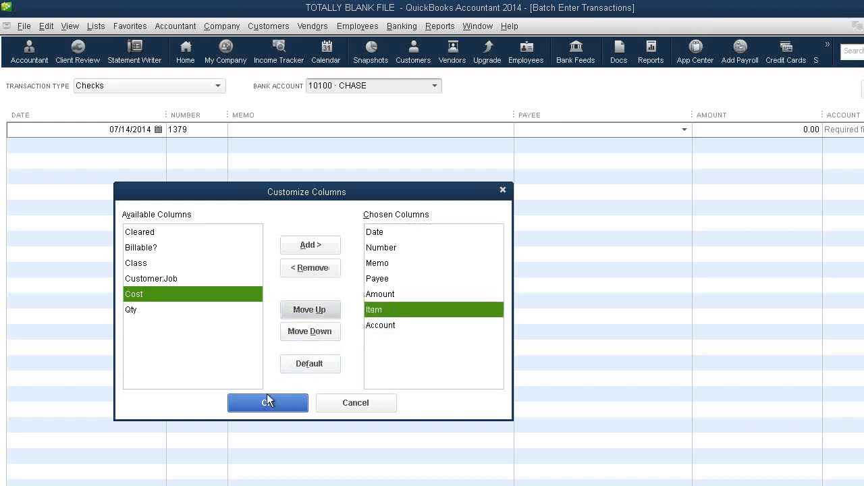
click(387, 325)
click(378, 310)
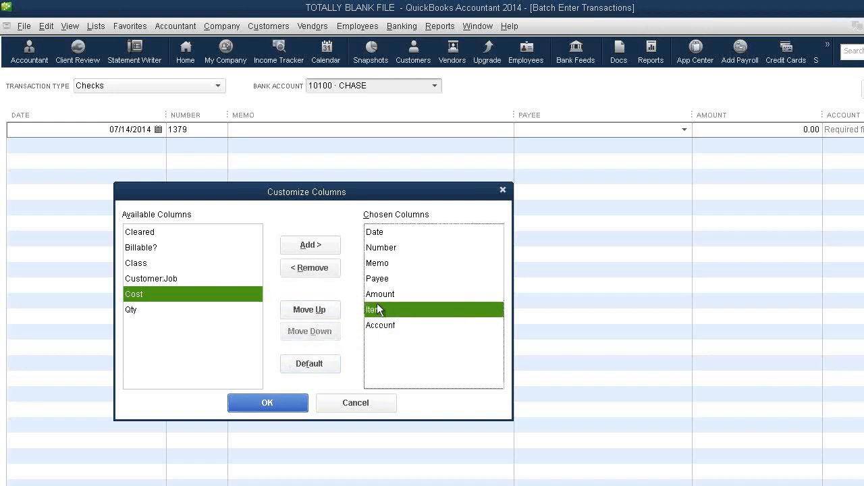
click(277, 404)
Start a new item from the check row's Item field to view the item types, and cancel it
click(831, 129)
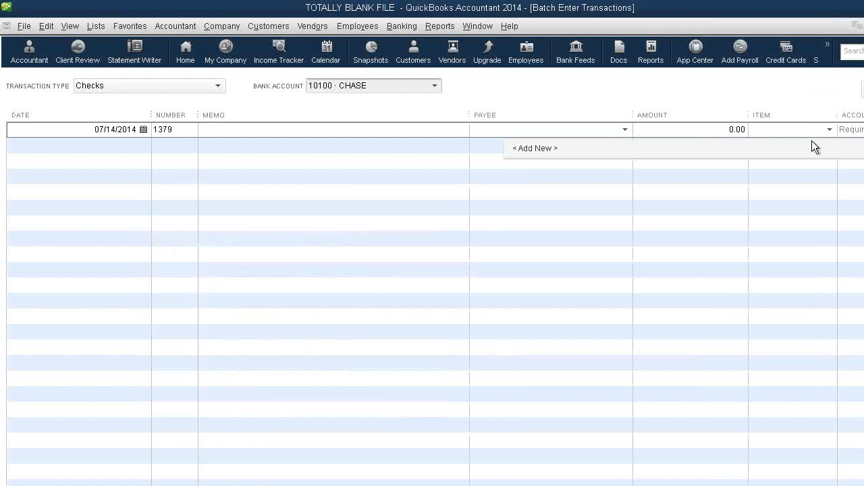
click(791, 152)
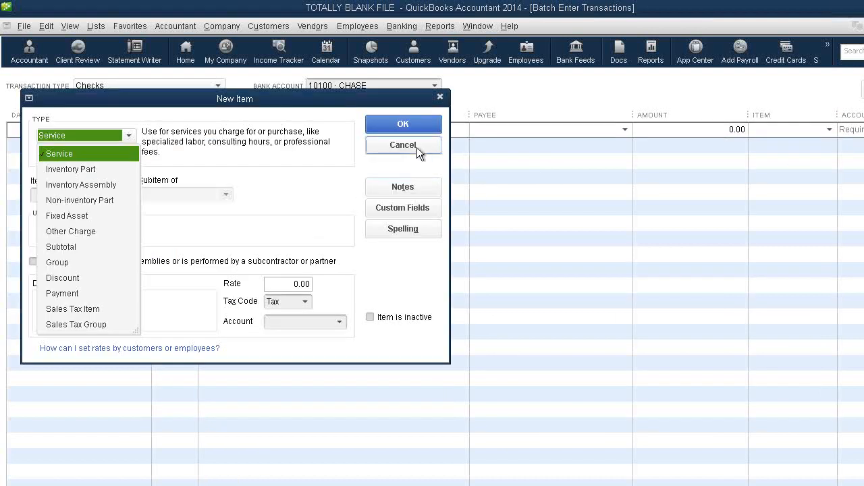
click(417, 147)
click(859, 131)
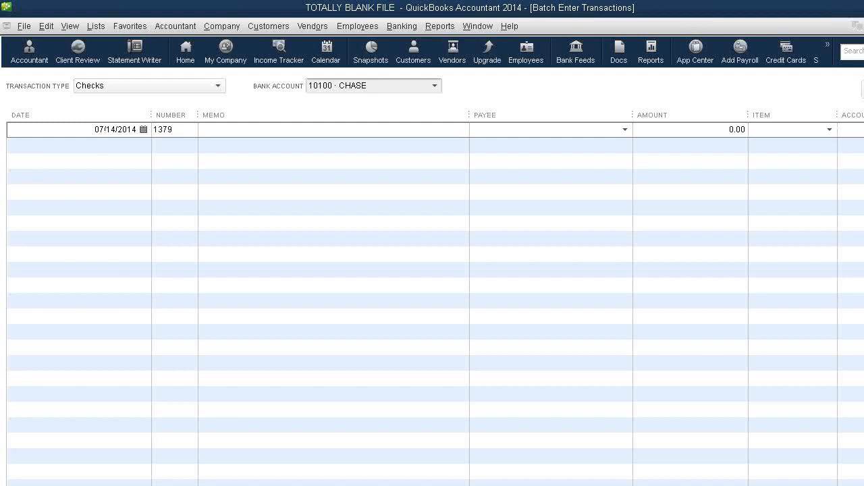
Open the split details of the check row dated 07/14/2014
click(324, 485)
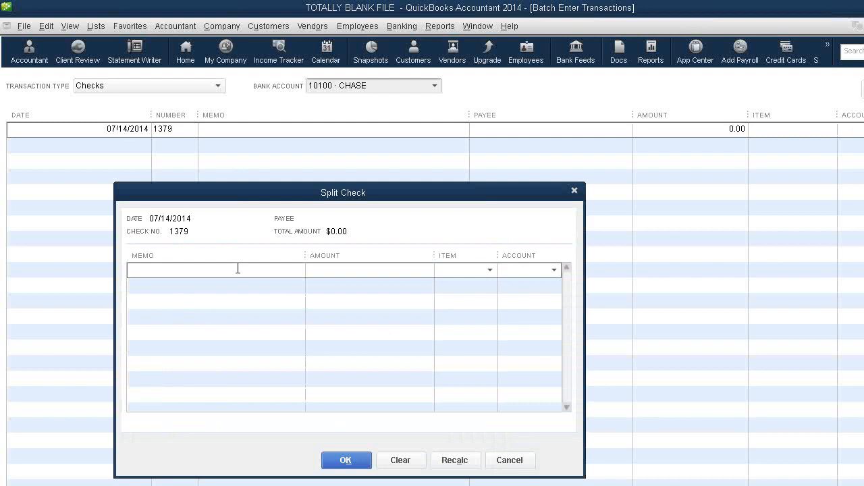
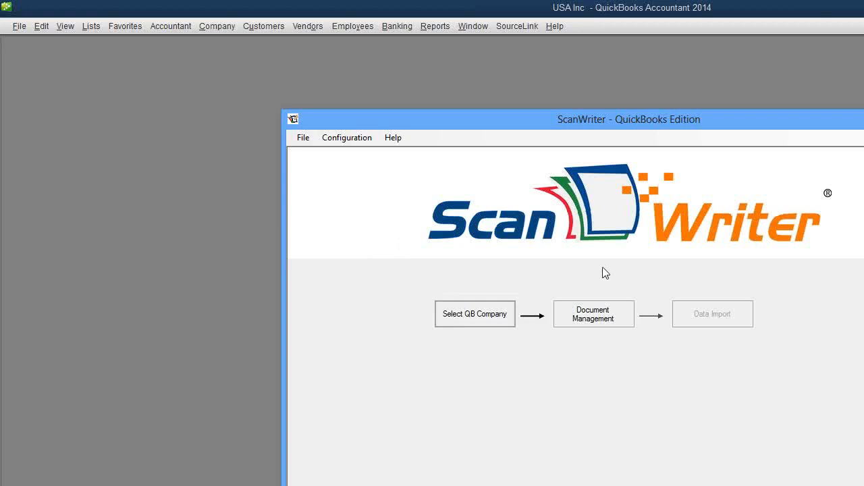
In ScanWriter, load the Bank of The West Regular Business Checking reader and start a data import, discarding the unfinished import data
click(618, 322)
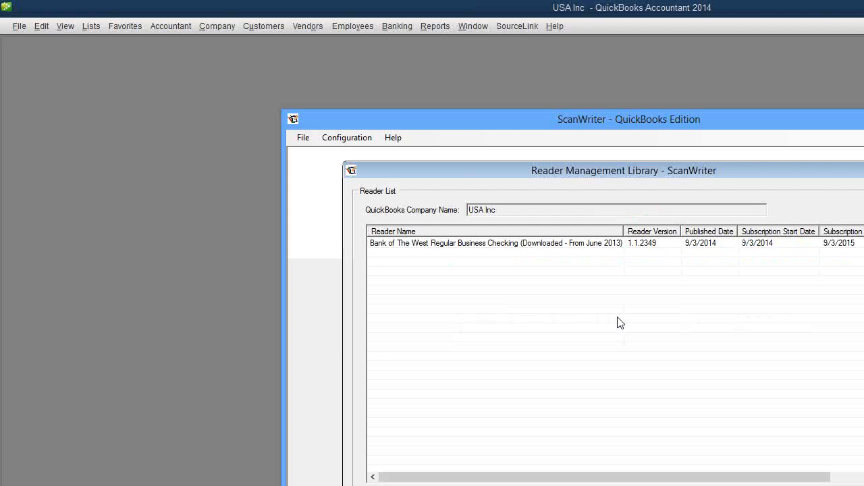
click(501, 246)
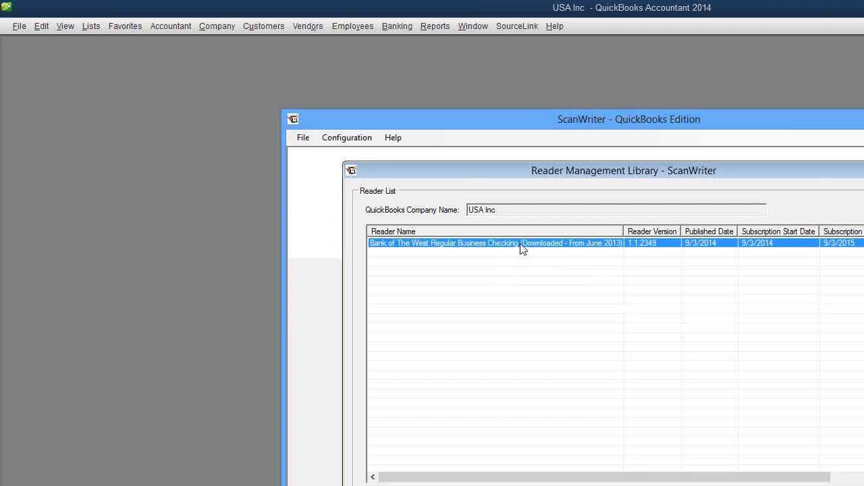
double_click(520, 243)
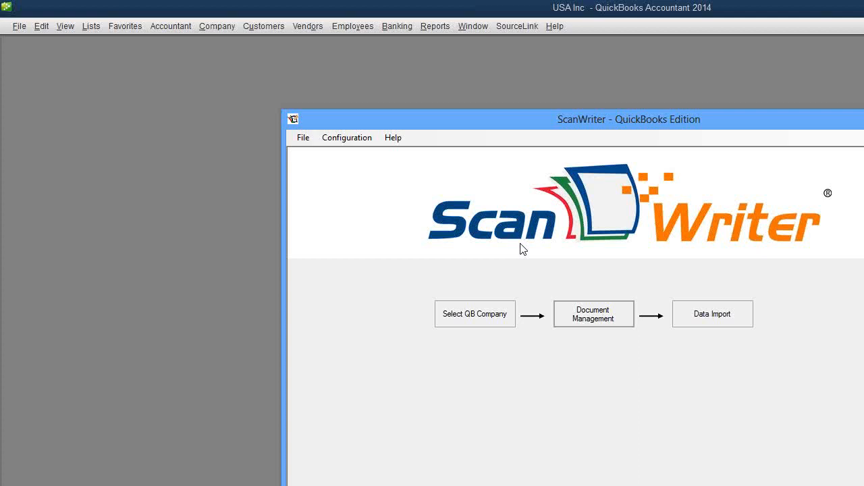
click(727, 320)
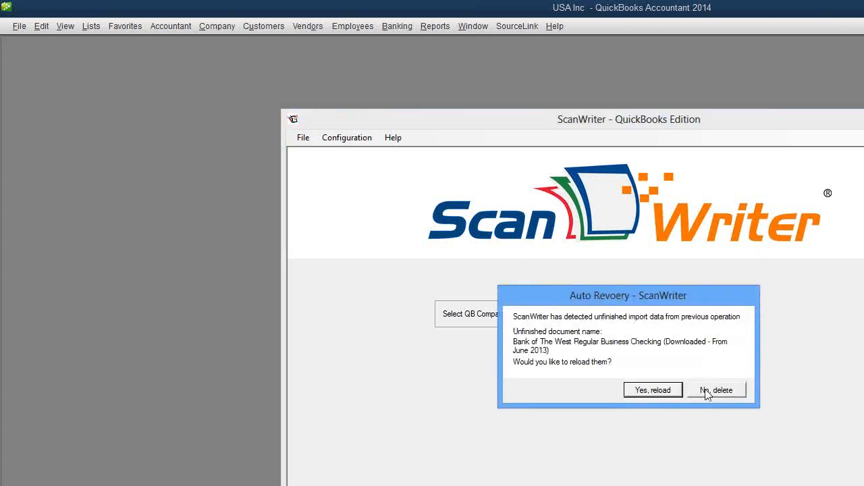
click(710, 394)
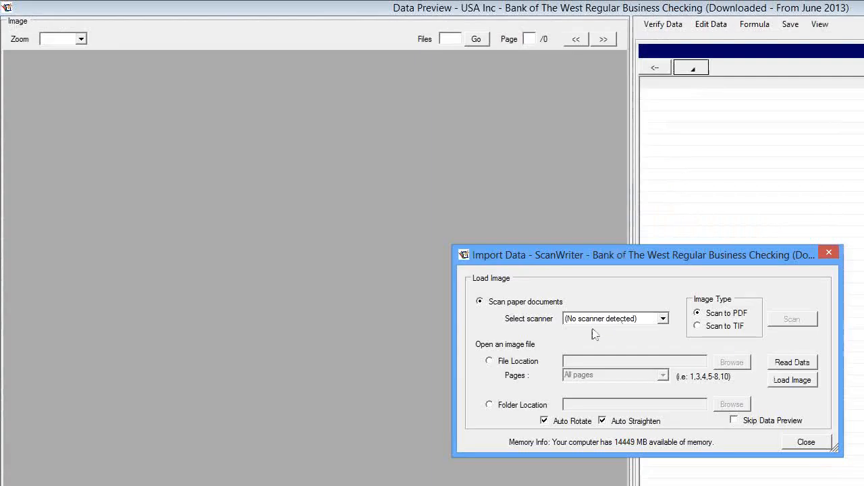
Choose Bank of the West Checking.pdf as the image file and read the data from all its pages
click(518, 363)
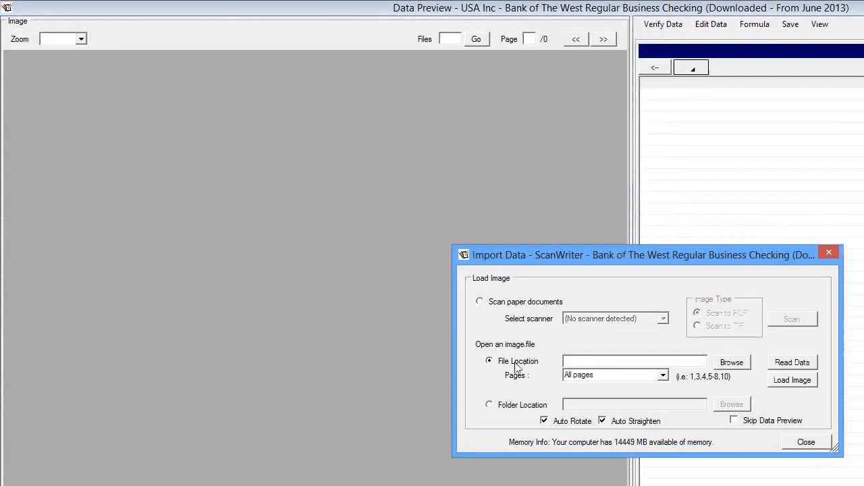
click(726, 370)
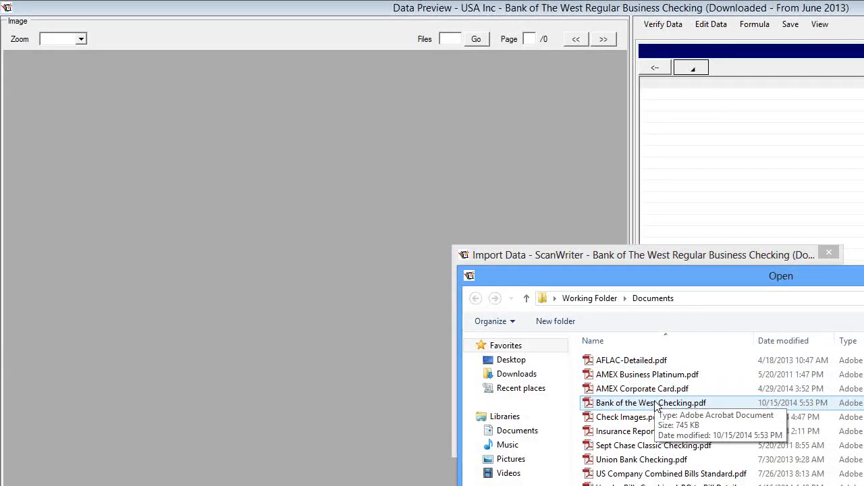
click(654, 405)
double_click(655, 403)
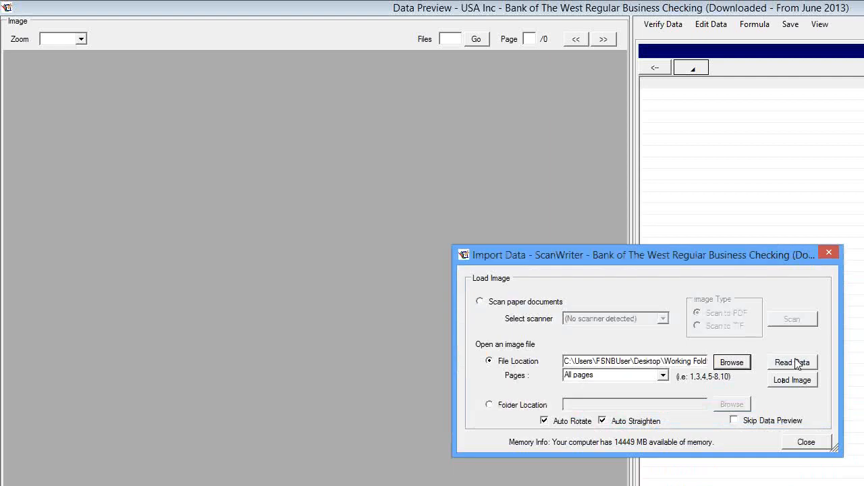
click(797, 363)
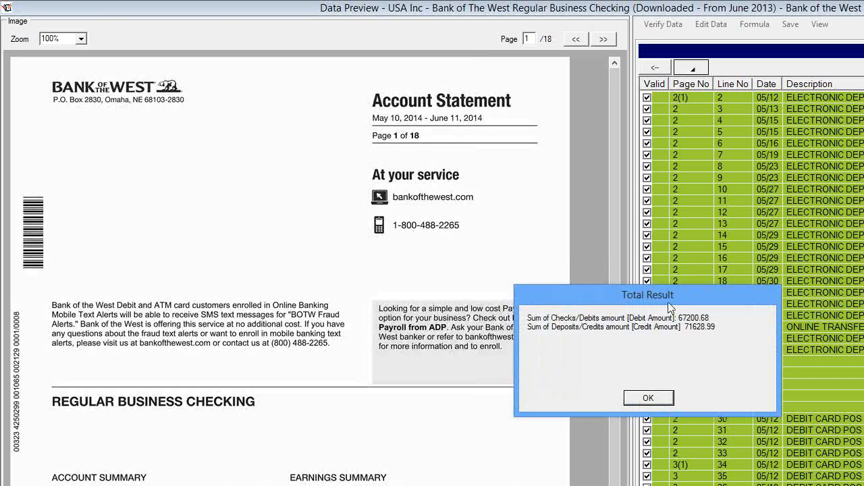
Review the debit and credit totals of the extracted data beside the statement and dismiss the result
drag(667, 302, 451, 464)
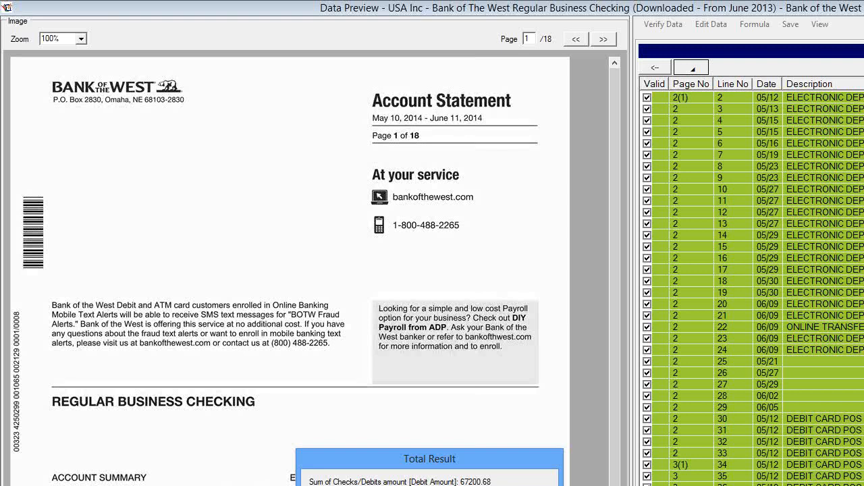
drag(492, 482, 457, 481)
click(430, 485)
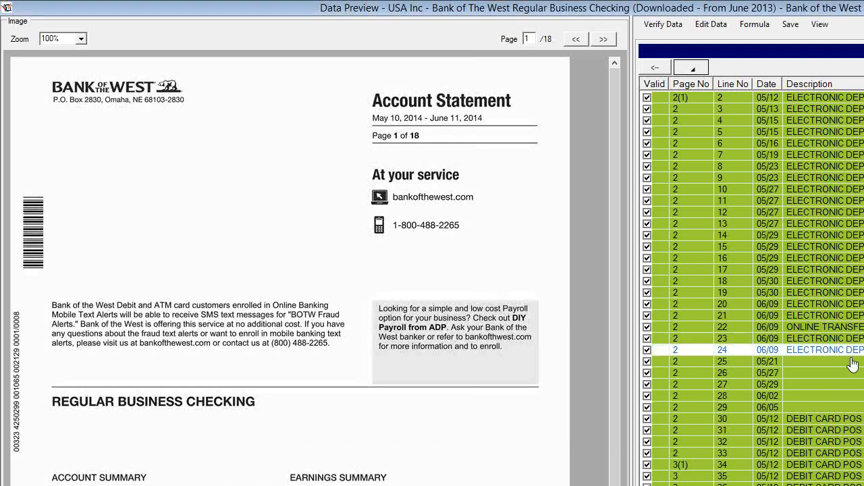
Compare extracted transaction lines such as 10 and 21 with their source on the statement image
click(849, 376)
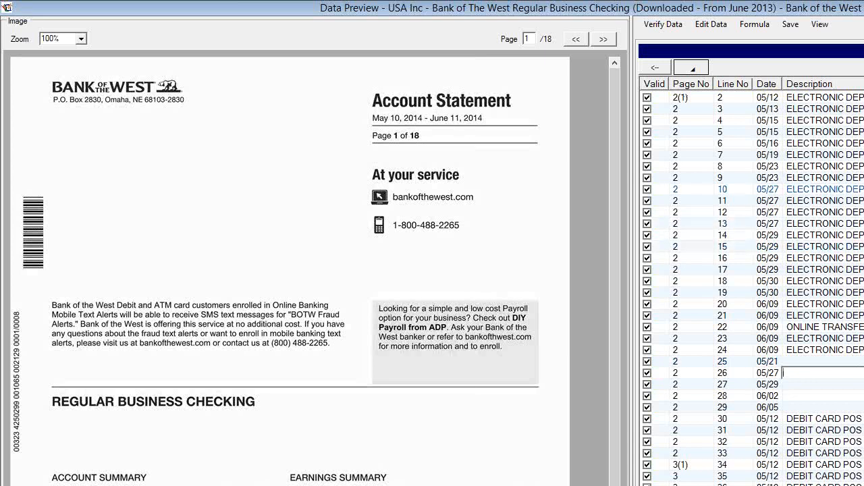
click(837, 190)
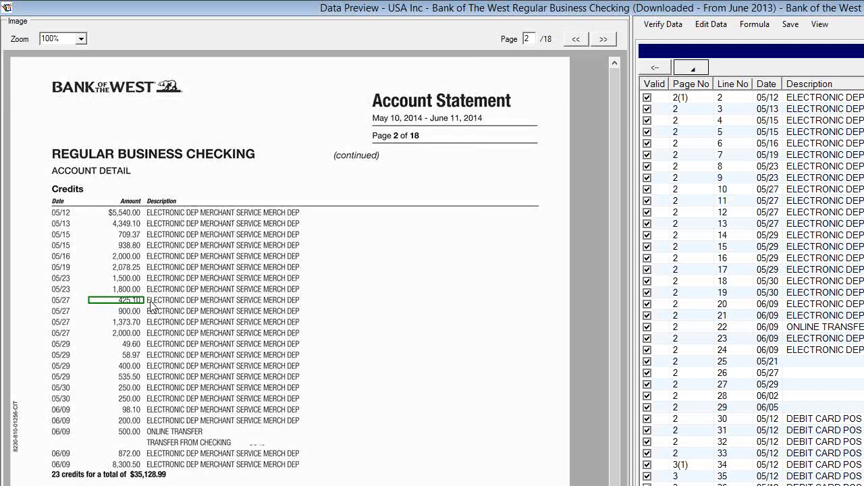
click(852, 315)
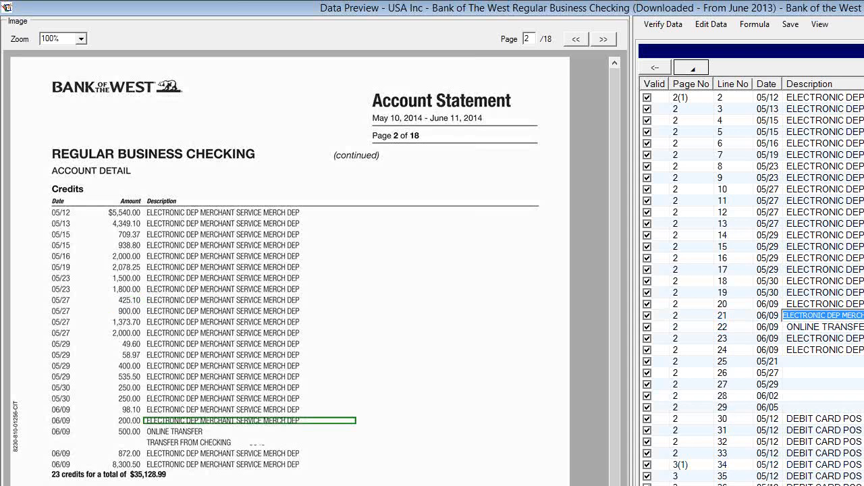
Proceed to the QuickBooks import and set the missing year to 2014 and the bank account to Bank of the West Checking
key(Tab)
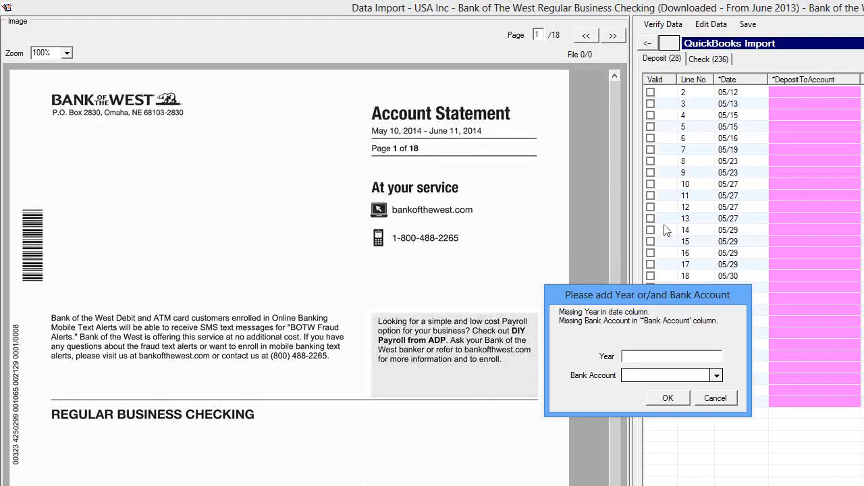
click(675, 352)
text(201)
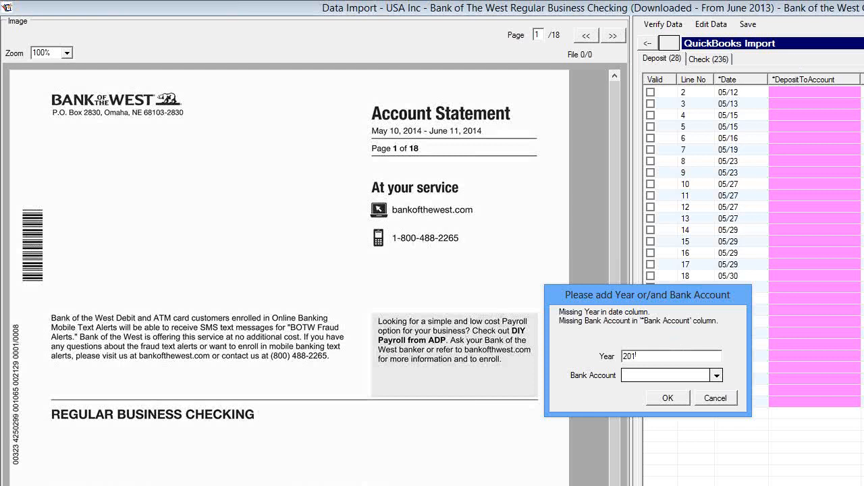
text(4)
click(716, 376)
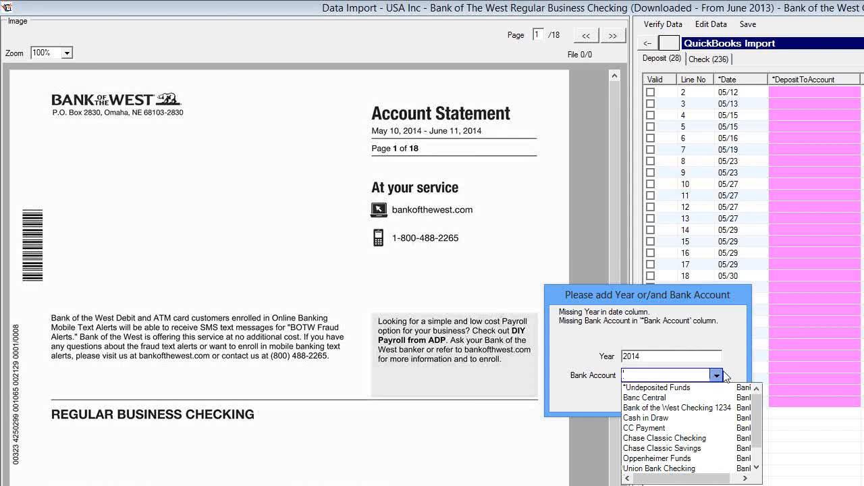
click(713, 408)
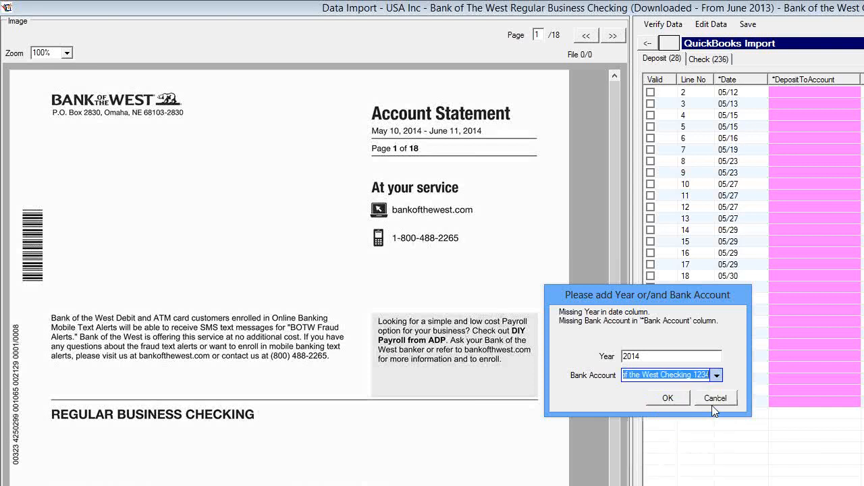
click(671, 402)
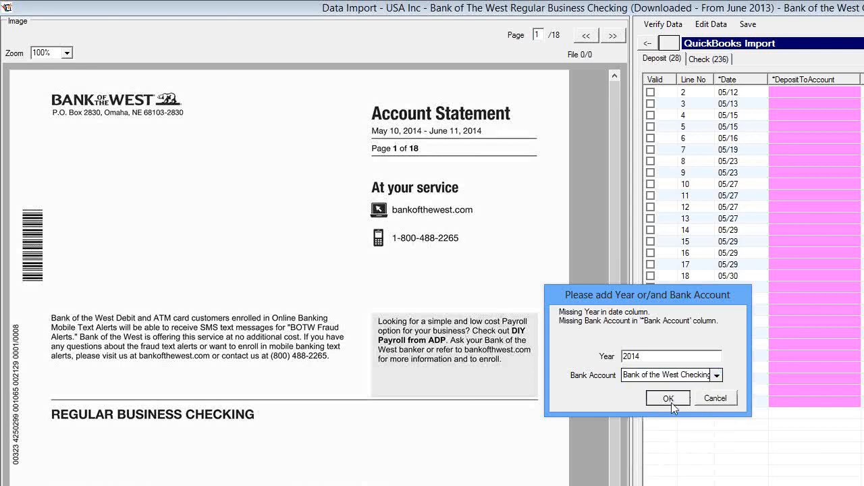
click(670, 400)
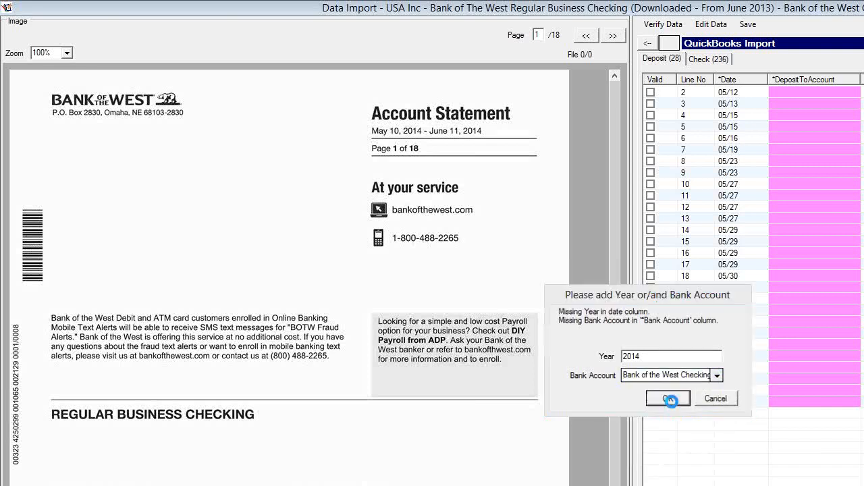
click(680, 402)
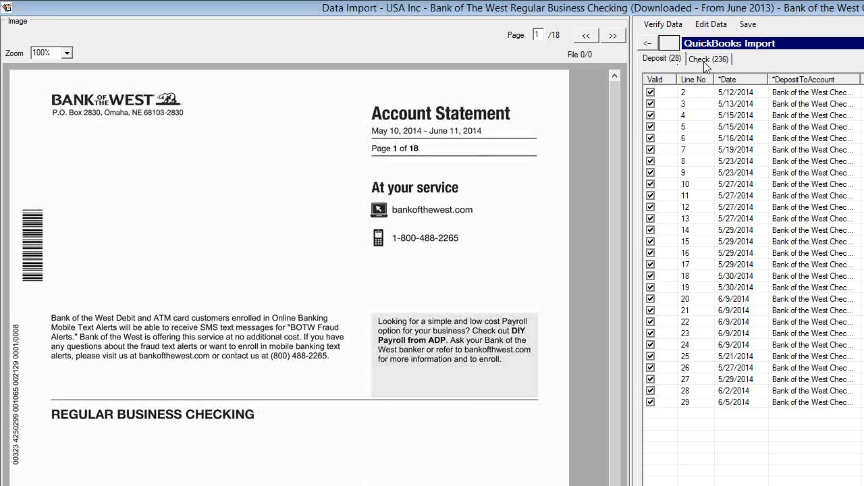
Show the check transactions and run a duplicate check with Check Match 1 (bank account, amount and check number)
click(703, 62)
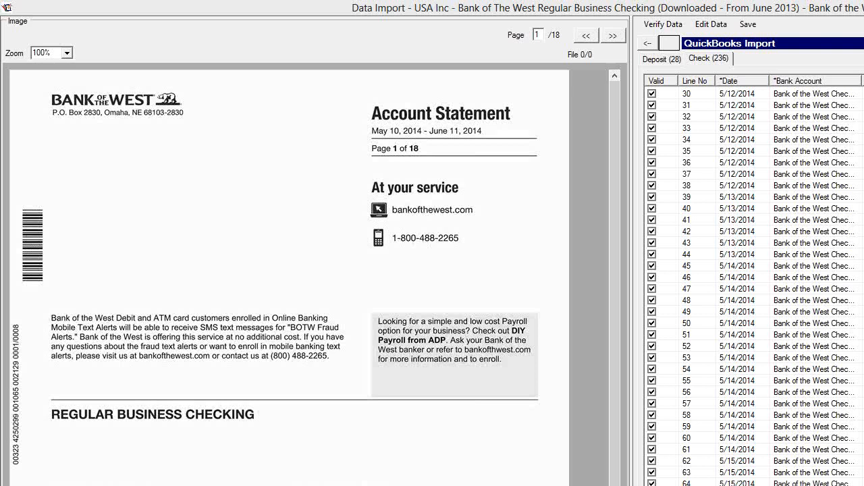
scroll(753, 283, down, 5)
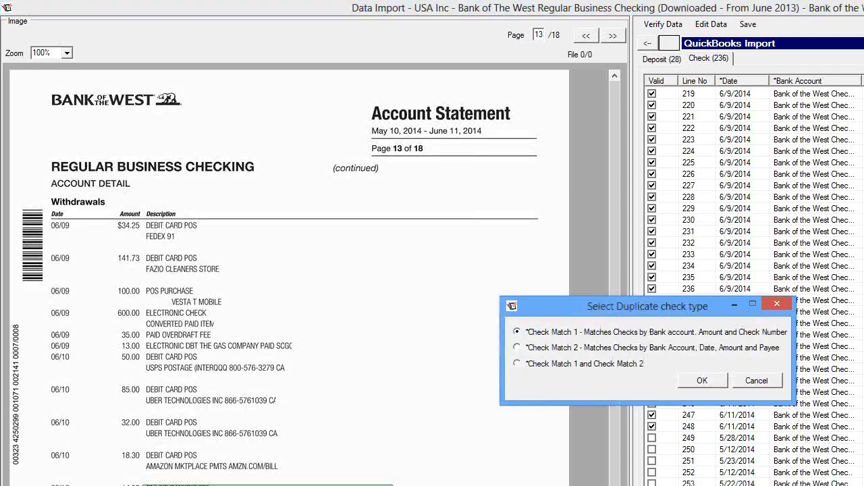
click(703, 382)
click(702, 381)
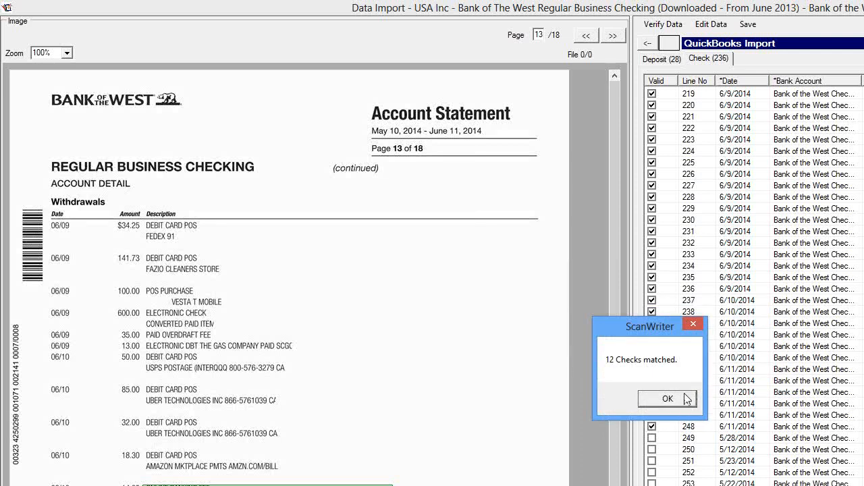
click(685, 405)
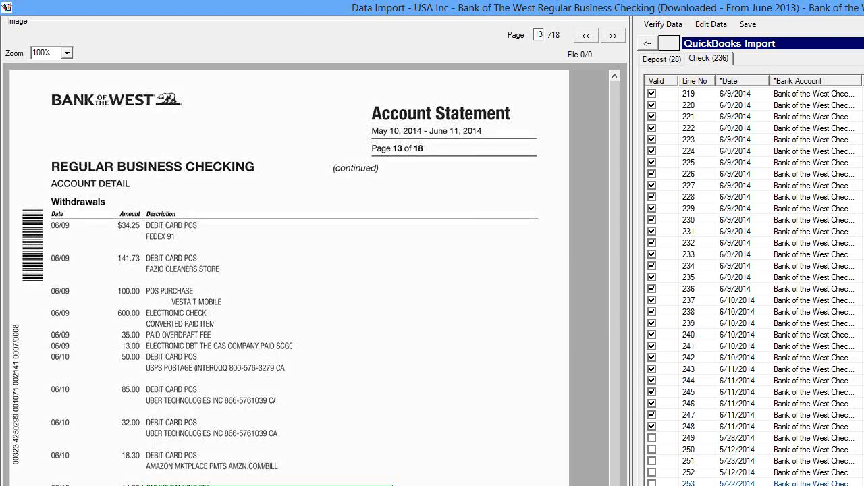
Mark check lines 249 to 253 as valid for the import
click(814, 438)
click(651, 438)
click(652, 449)
click(652, 461)
click(651, 472)
Review the business names, payees and item or expense accounts assigned to the checks
scroll(753, 284, right, 1)
scroll(753, 283, right, 3)
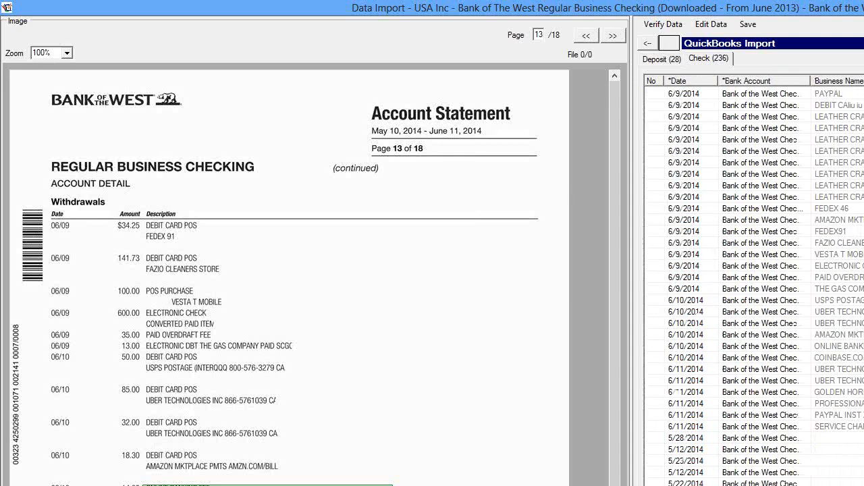
scroll(753, 284, right, 6)
scroll(752, 284, right, 2)
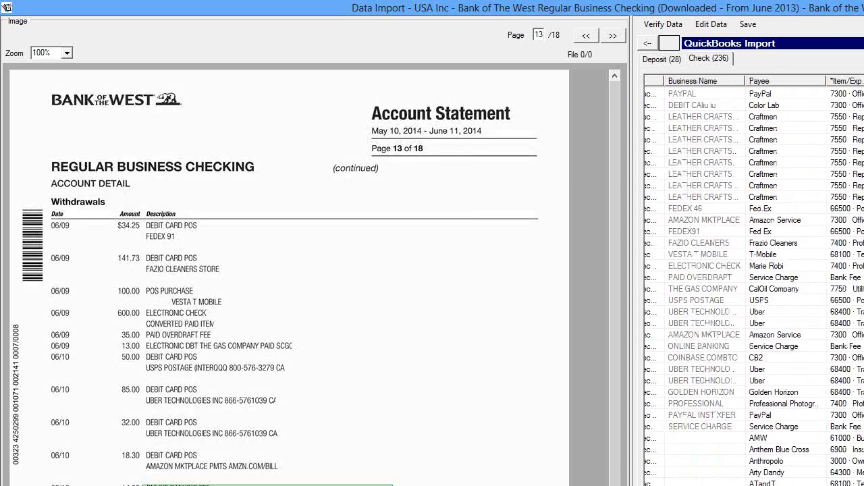
scroll(753, 284, right, 10)
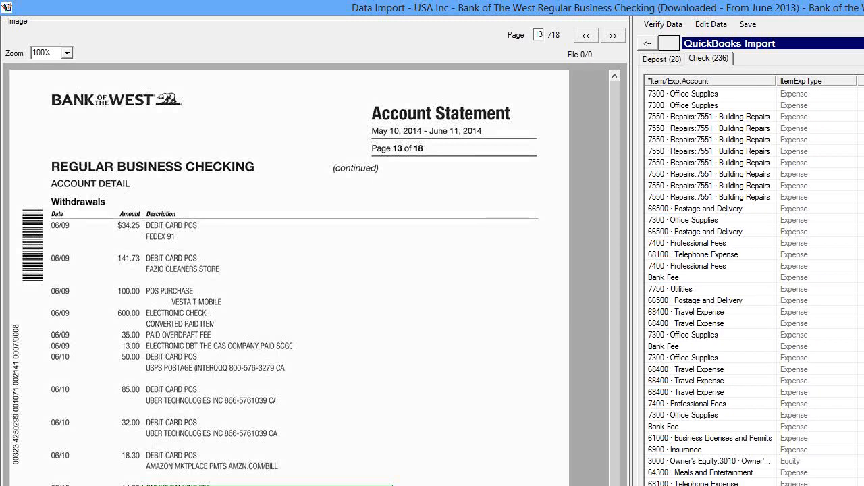
scroll(752, 283, left, 20)
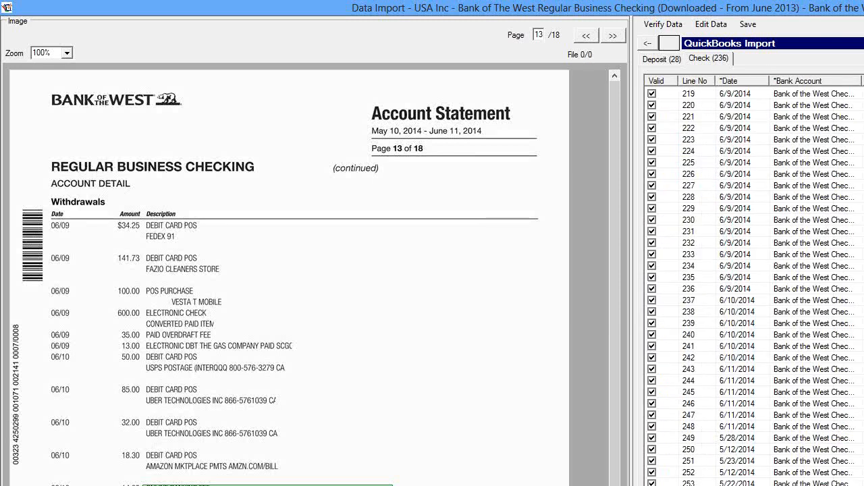
Import the valid checks into the Bank of the West Checking account, confirming the account and using Check Match 1 for duplicates
click(680, 405)
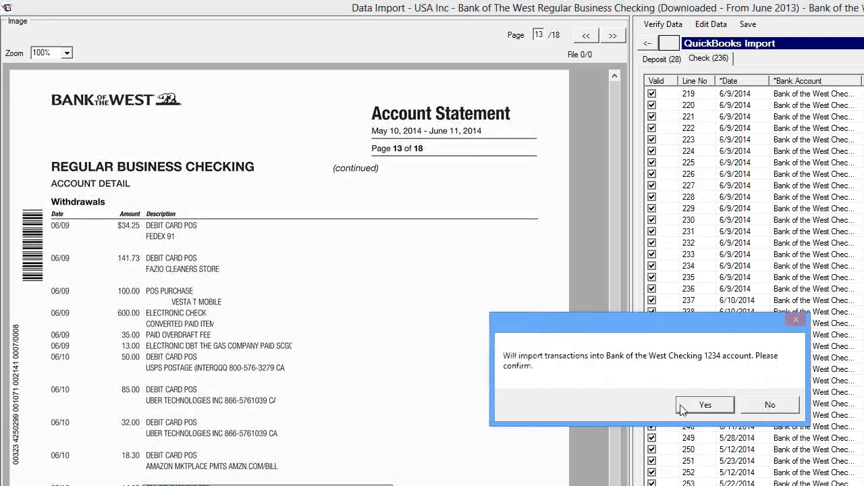
click(714, 407)
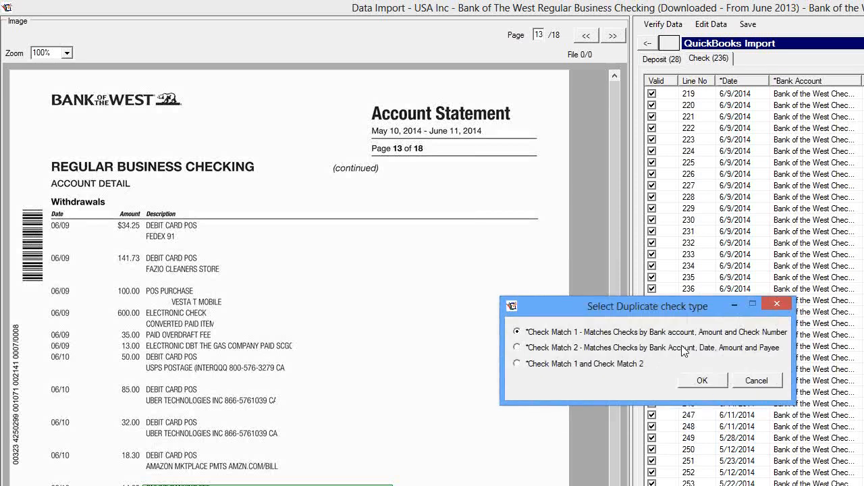
click(698, 382)
click(699, 382)
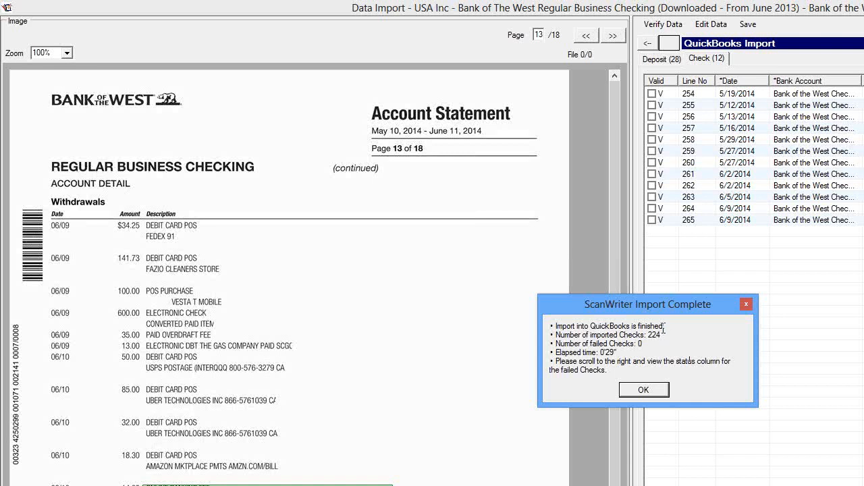
drag(662, 326, 588, 344)
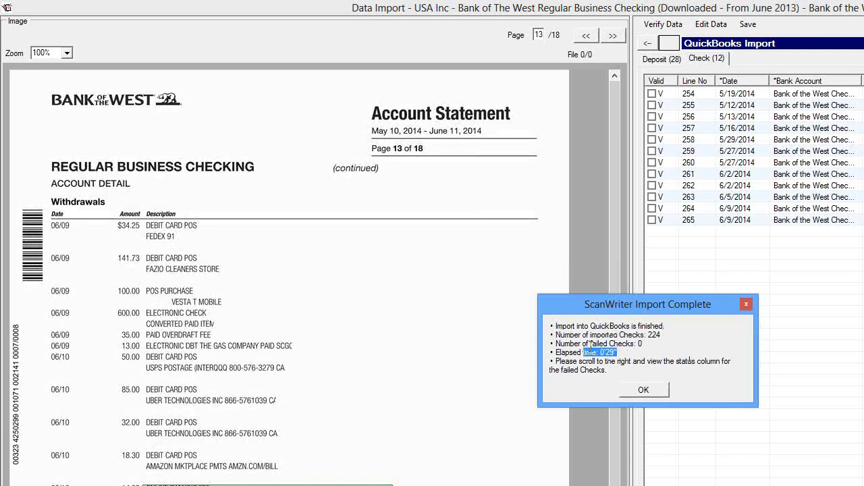
Import the valid deposits into the Bank of the West Checking account, confirming the target account and dismissing the import summaries
click(663, 390)
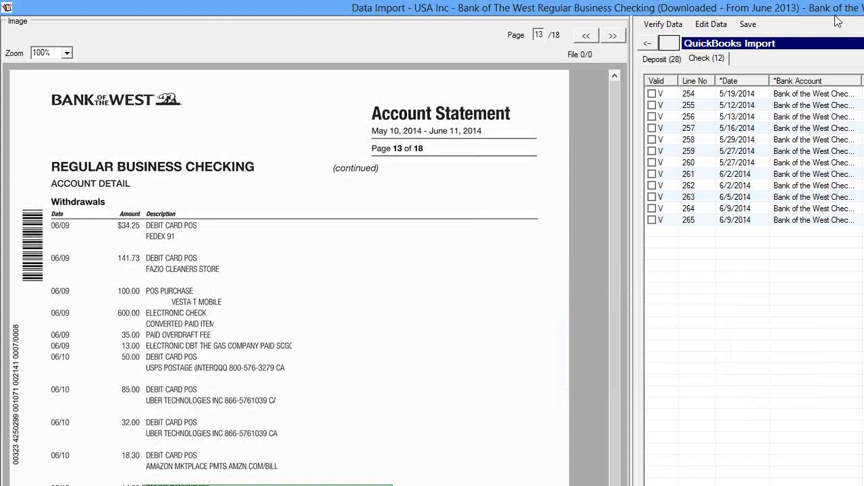
click(666, 59)
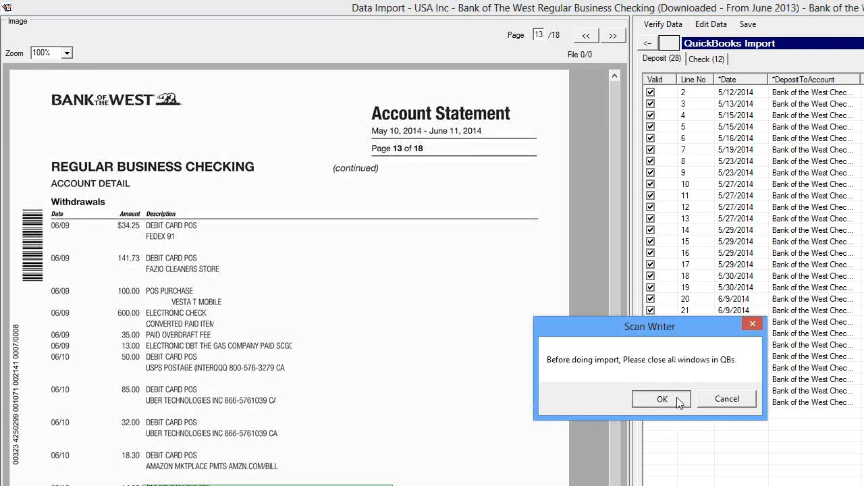
click(679, 401)
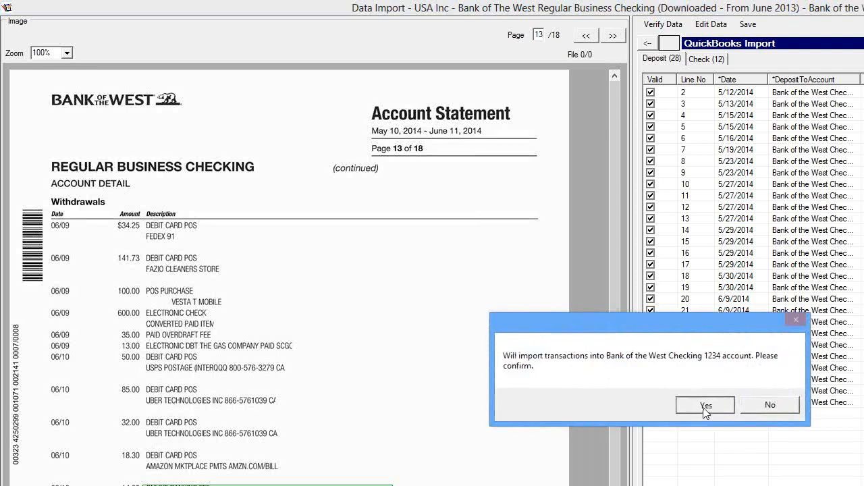
click(704, 406)
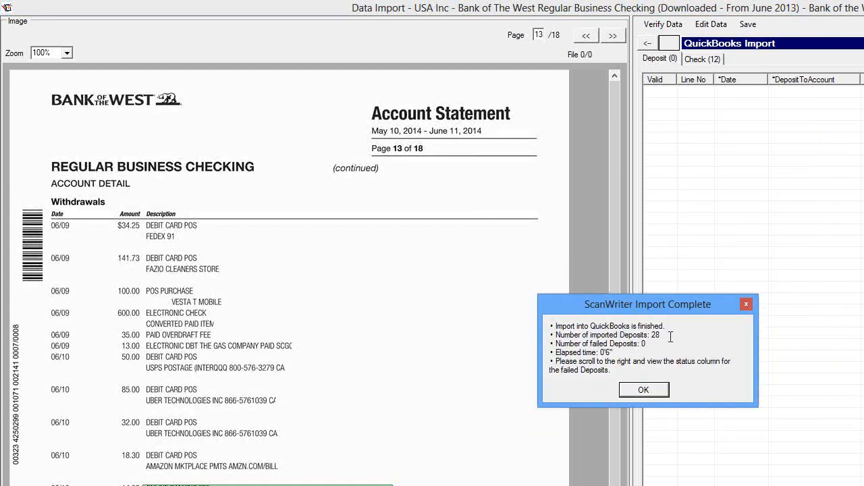
drag(671, 336, 582, 343)
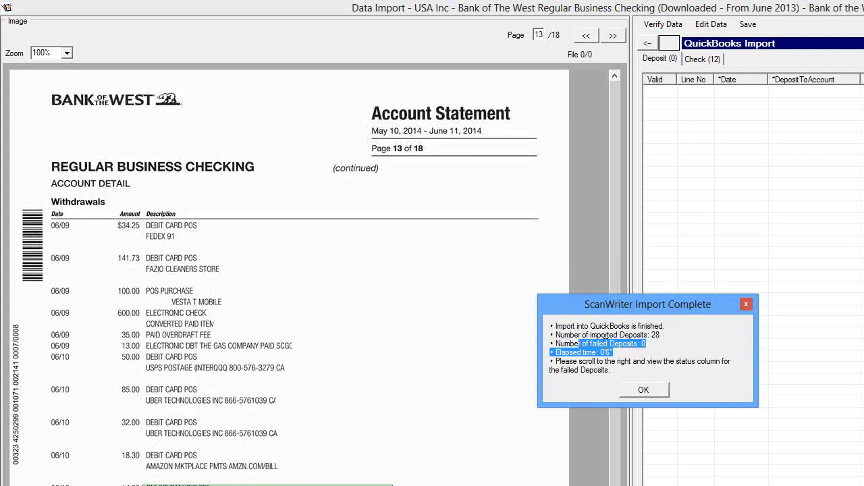
click(658, 393)
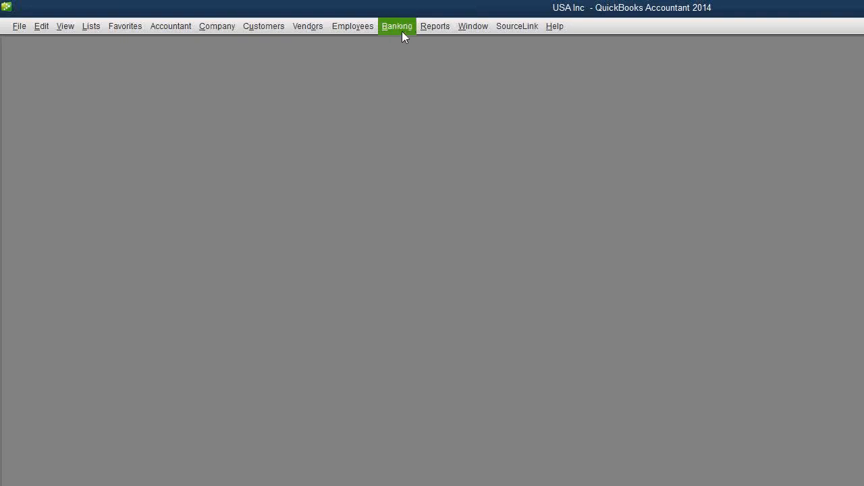
Switch to QuickBooks, begin reconciling the Bank of the West Checking account with its prefilled statement details, and maximize the reconciliation window
click(401, 30)
click(412, 133)
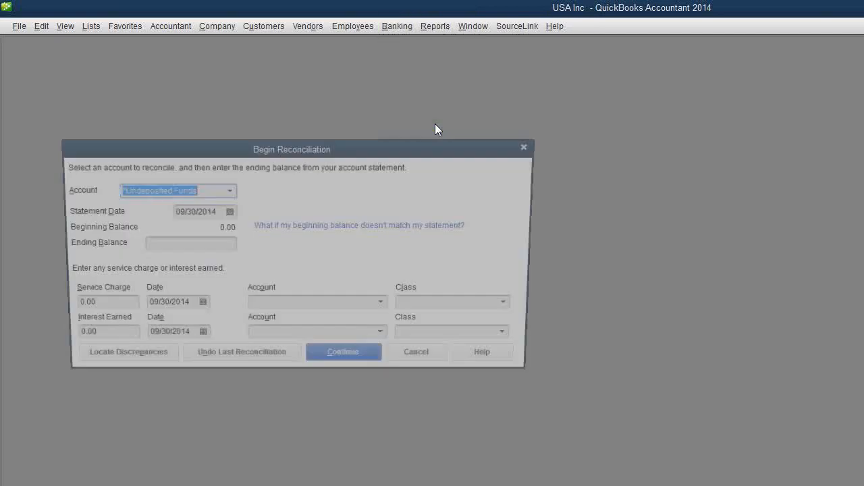
click(226, 189)
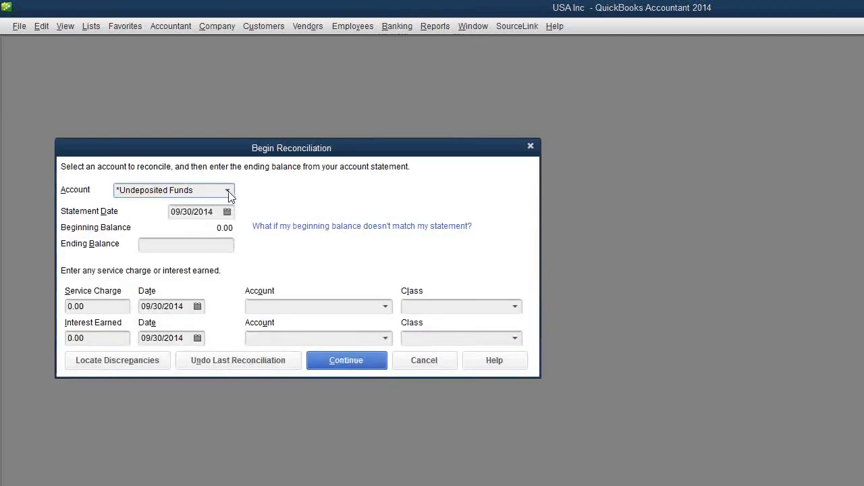
click(229, 191)
click(199, 240)
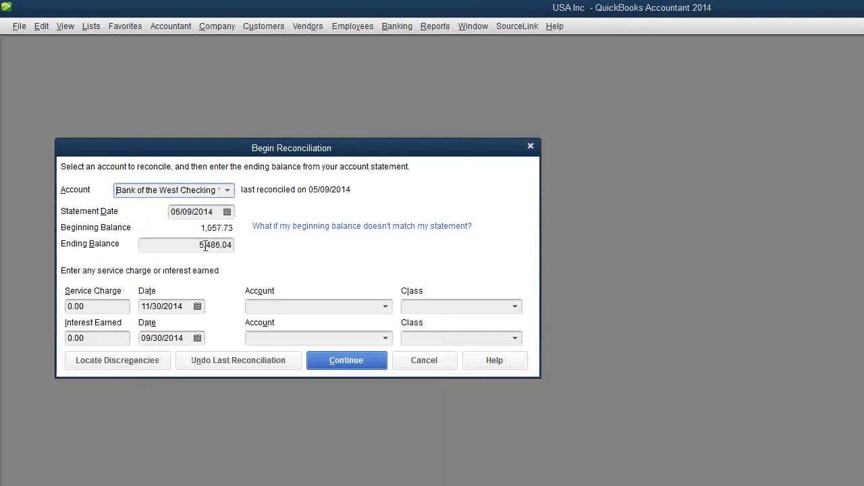
click(359, 365)
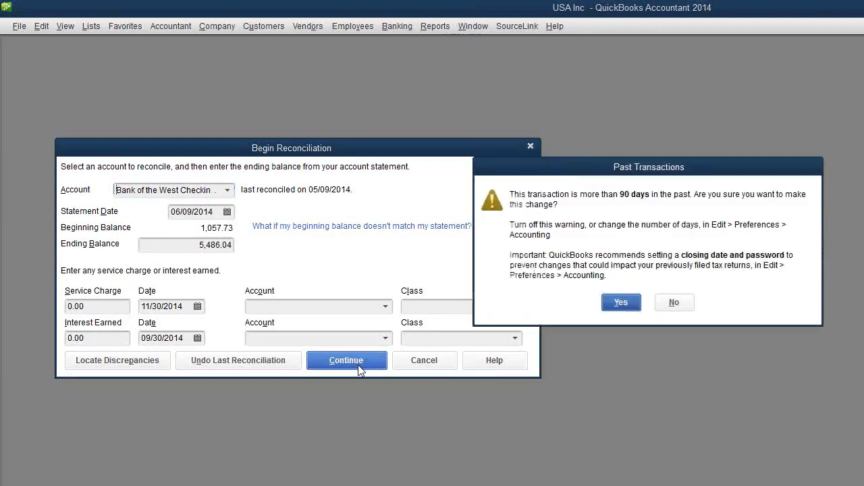
click(618, 302)
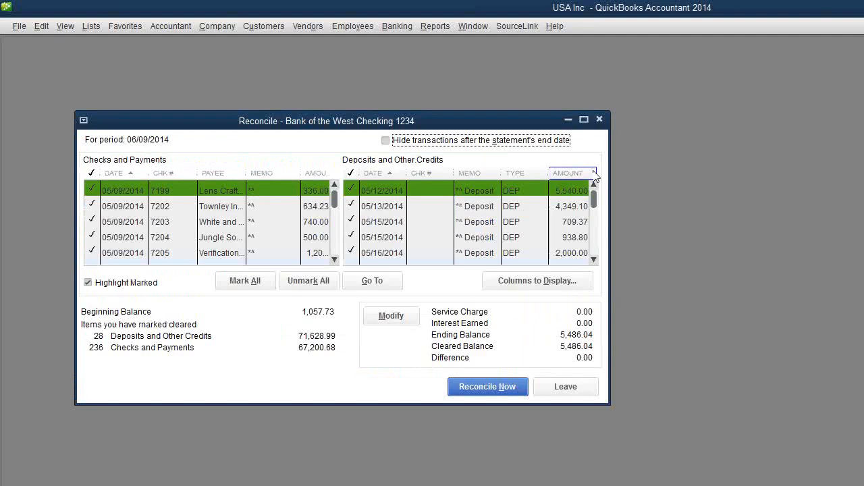
click(584, 121)
drag(620, 107, 620, 102)
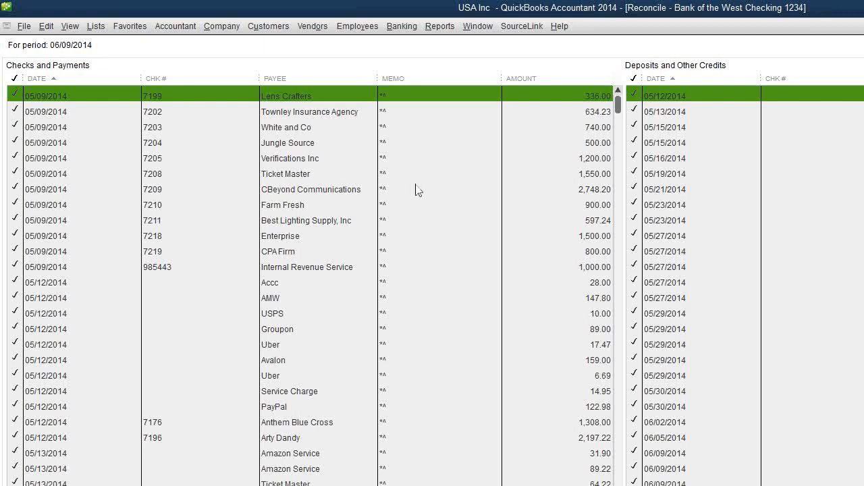
Open the 05/12/2014 Uber check for 17.47 from the checks and payments being reconciled
click(604, 345)
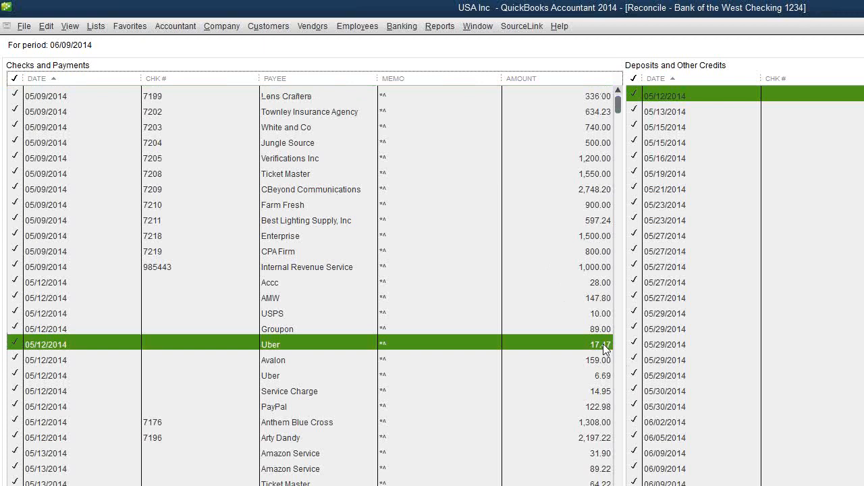
double_click(603, 344)
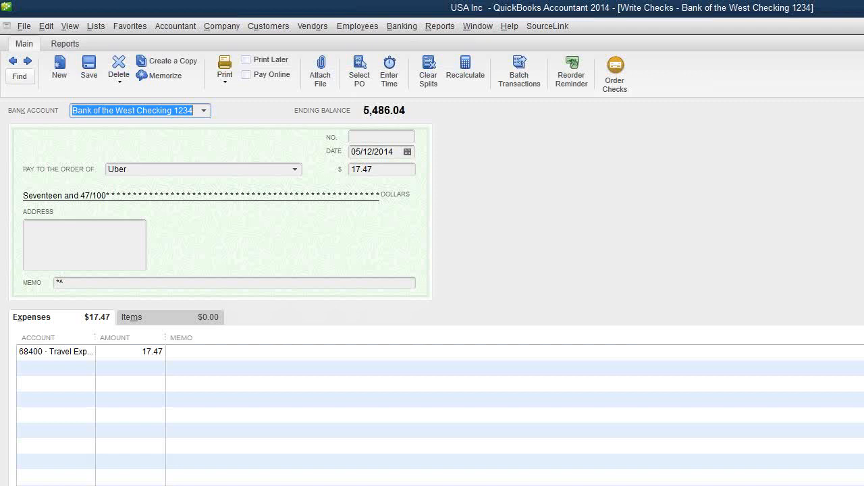
click(157, 110)
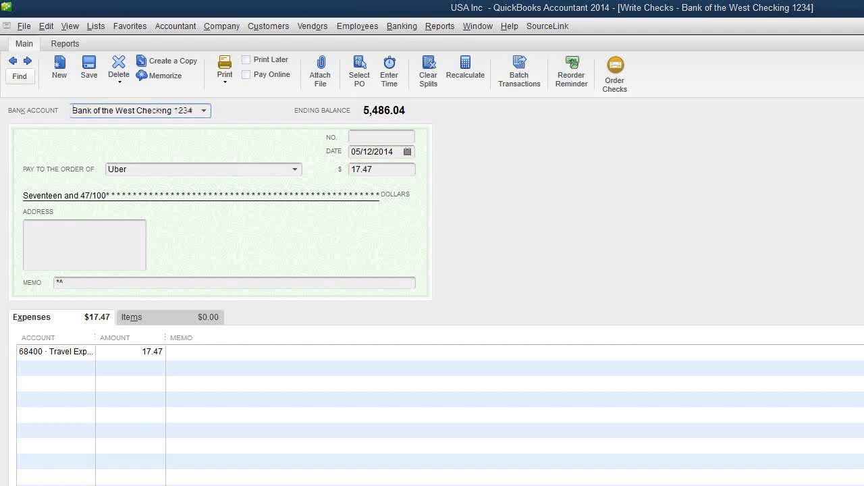
View the Uber check's linked bank statement in ScanWriter PDF View beside the check, and close the viewer and the linked-file window
click(623, 341)
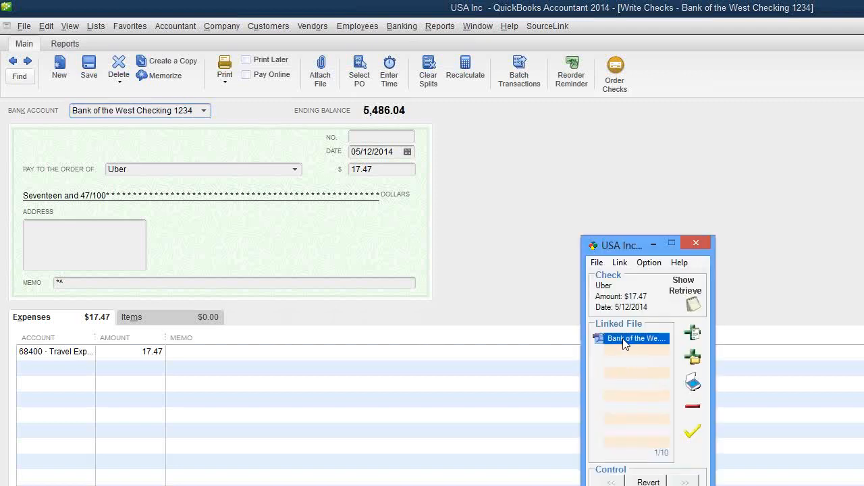
right_click(624, 341)
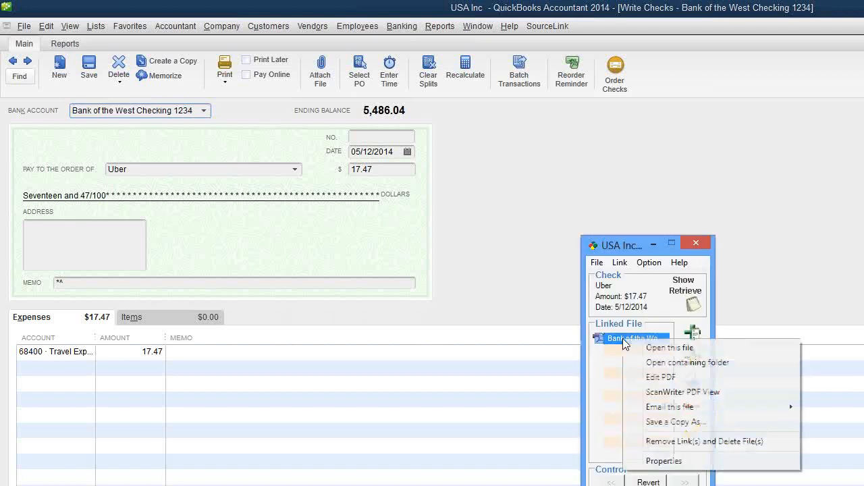
click(661, 394)
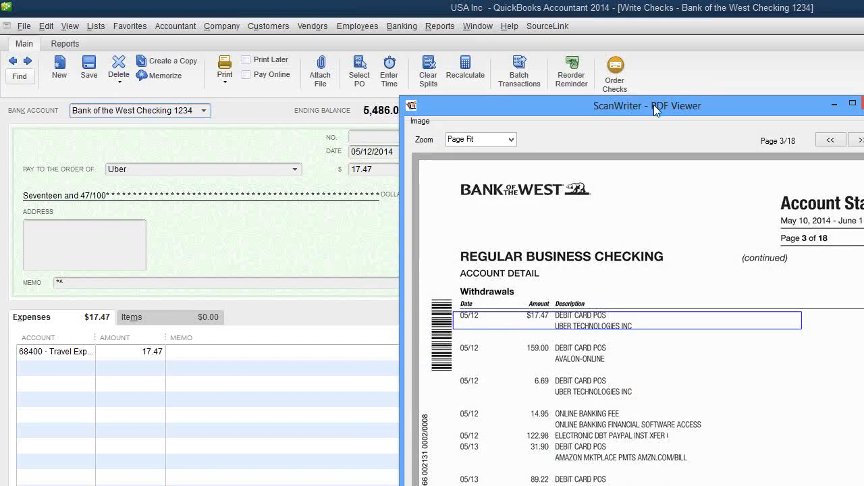
drag(653, 105, 860, 97)
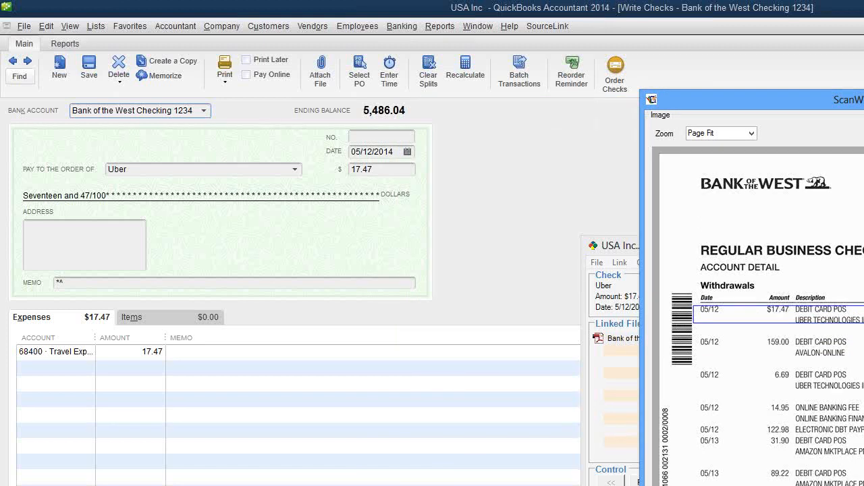
key(alt+F4)
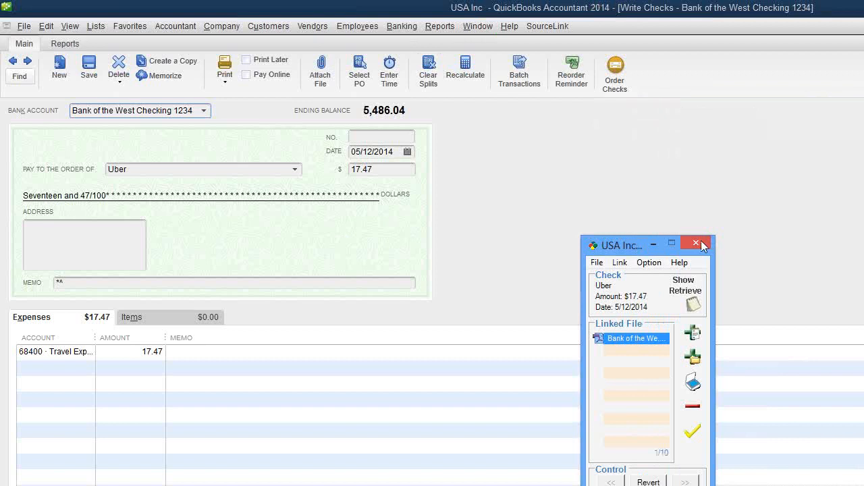
click(702, 244)
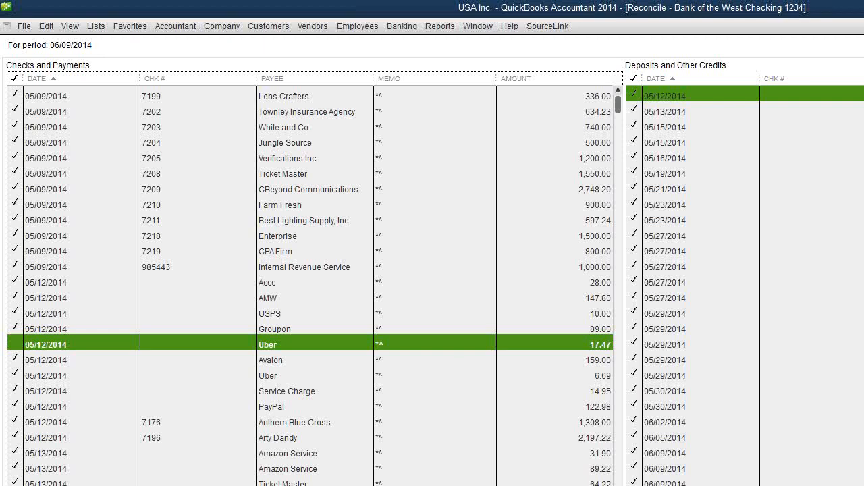
Switch to the Tutorial-new.pptx presentation in PowerPoint and start the slide show from the Q & A slide
key(alt+Tab)
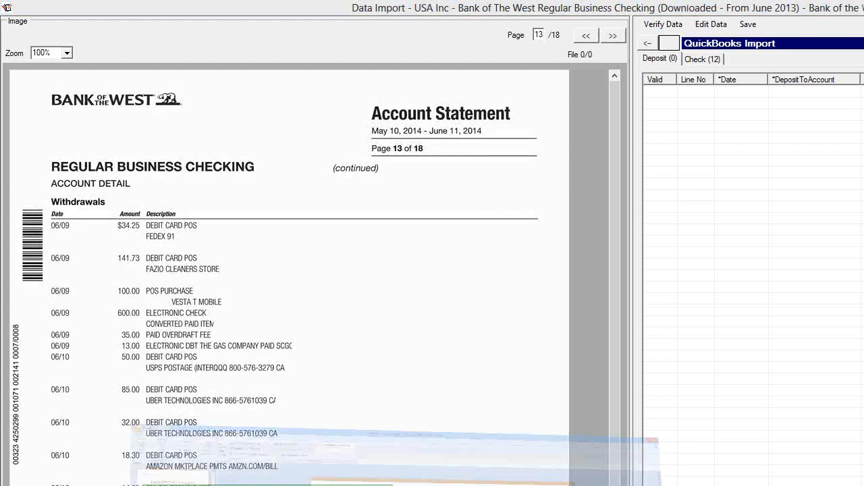
scroll(98, 297, down, 3)
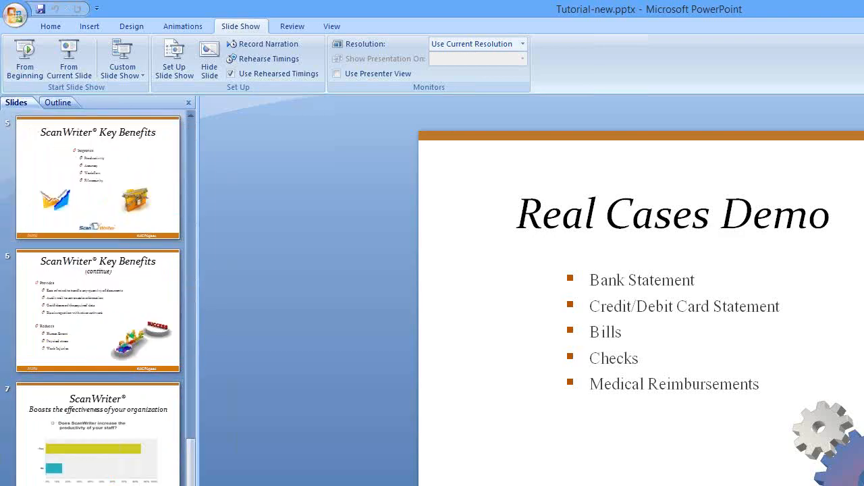
key(Down)
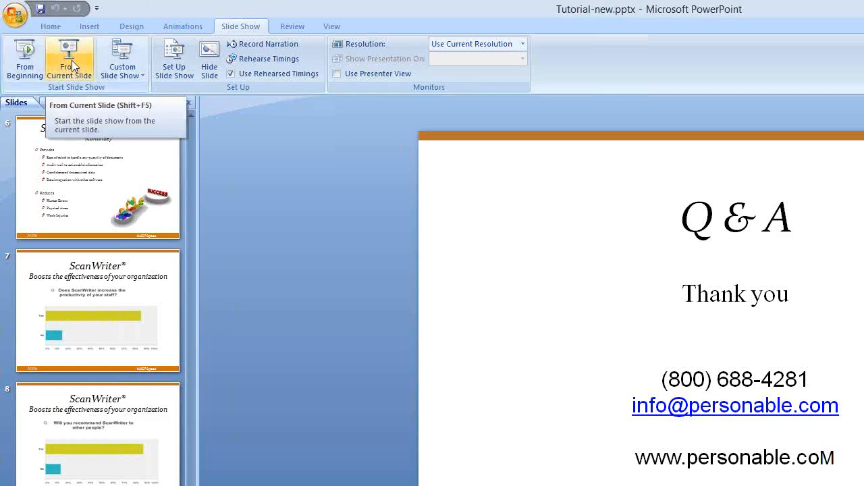
click(71, 60)
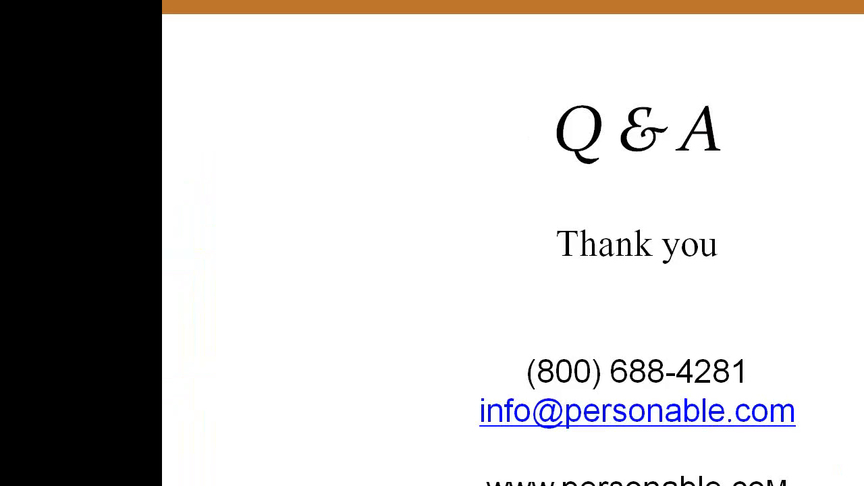